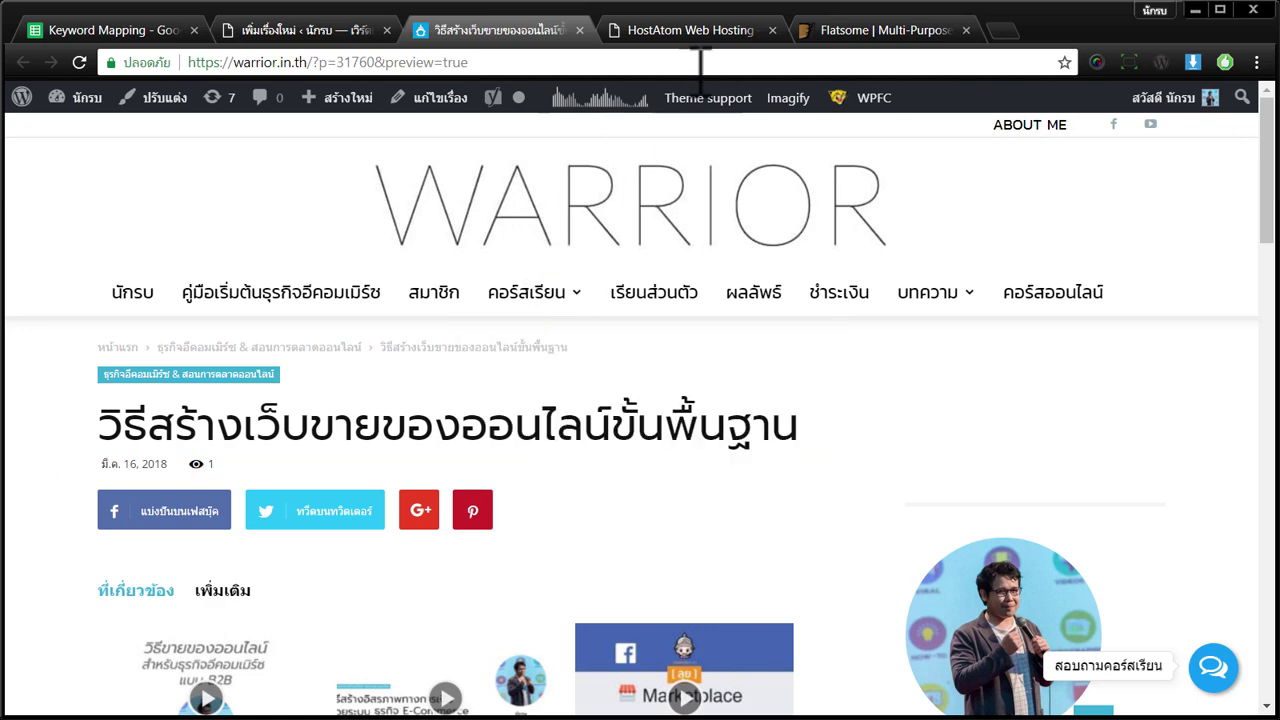
- Switch to the HostAtom site and open the details of its 1,100 baht per year hosting and domain offer
{"action": "left_click", "coordinate": [688, 30]}
{"action": "mouse_move", "coordinate": [455, 245]}
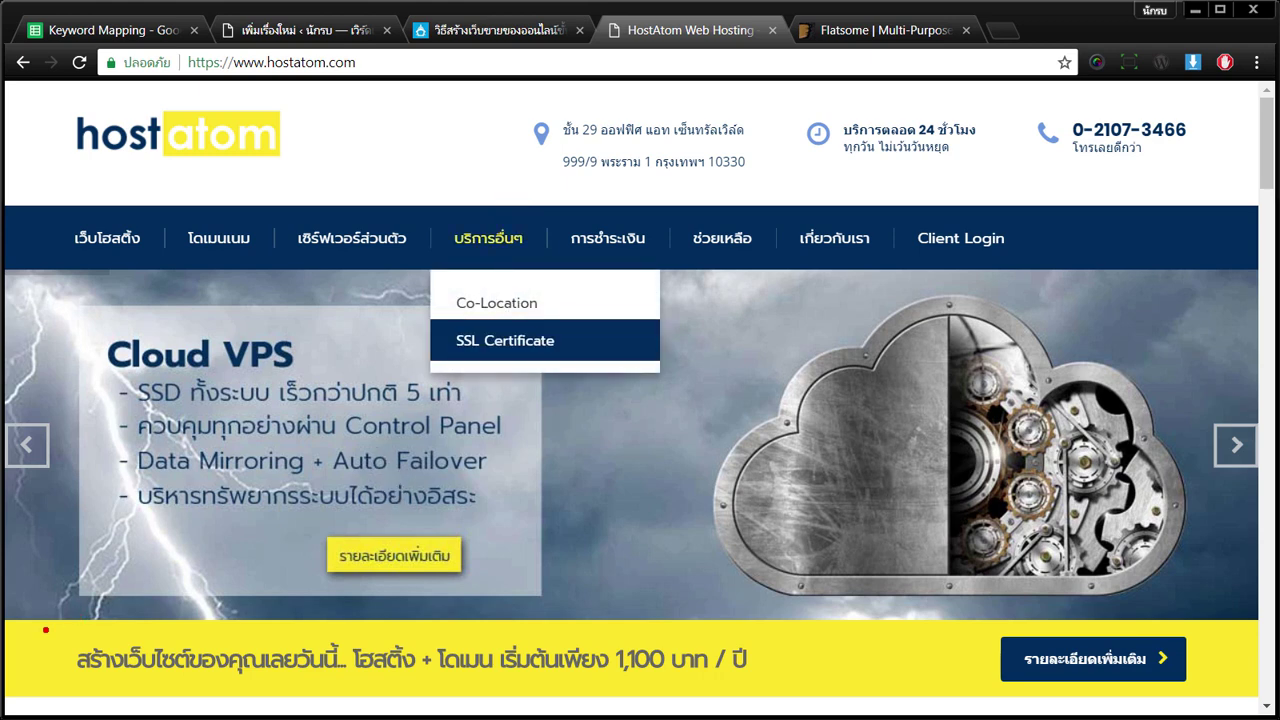
{"action": "mouse_move", "coordinate": [45, 630]}
{"action": "left_mouse_down"}
{"action": "mouse_move", "coordinate": [686, 690]}
{"action": "mouse_move", "coordinate": [816, 689]}
{"action": "left_mouse_up"}
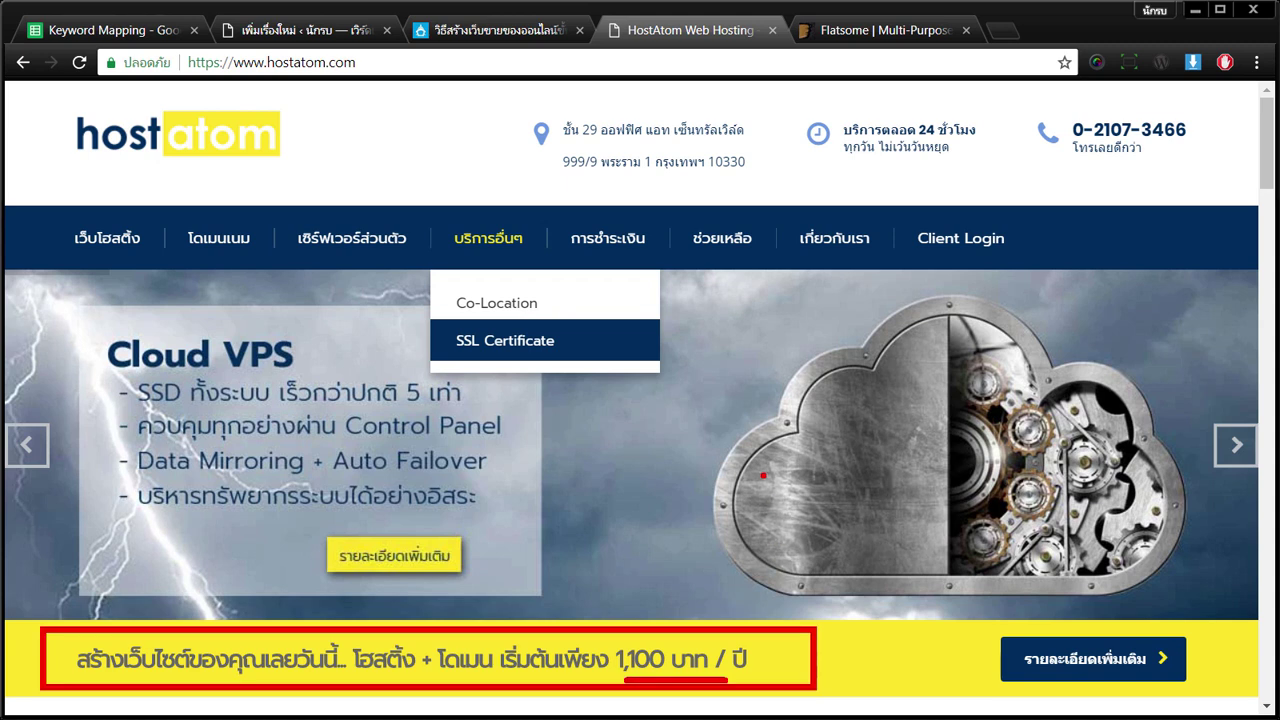
{"action": "left_click", "coordinate": [1043, 655]}
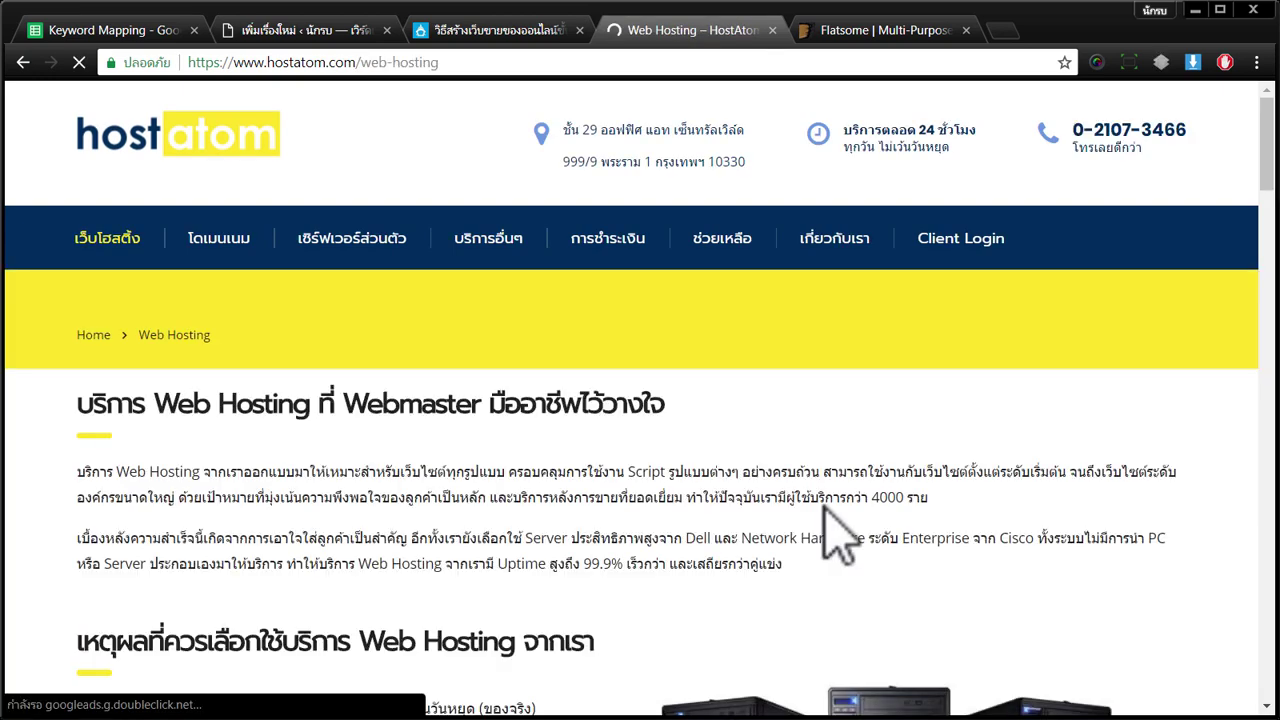
- Examine the web hosting packages S-1 to S-5, their included features, and the domain name service options
{"action": "scroll", "coordinate": [557, 457], "scroll_direction": "down", "scroll_amount": 10}
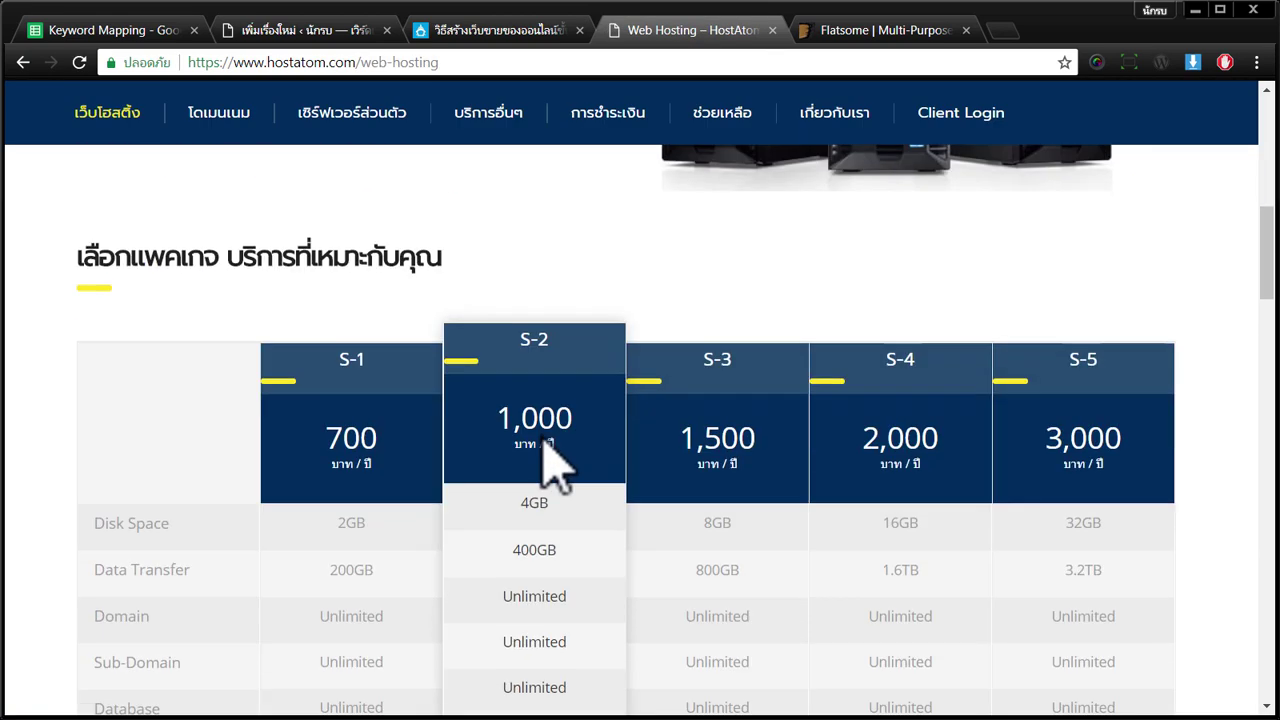
{"action": "scroll", "coordinate": [435, 505], "scroll_direction": "down", "scroll_amount": 11}
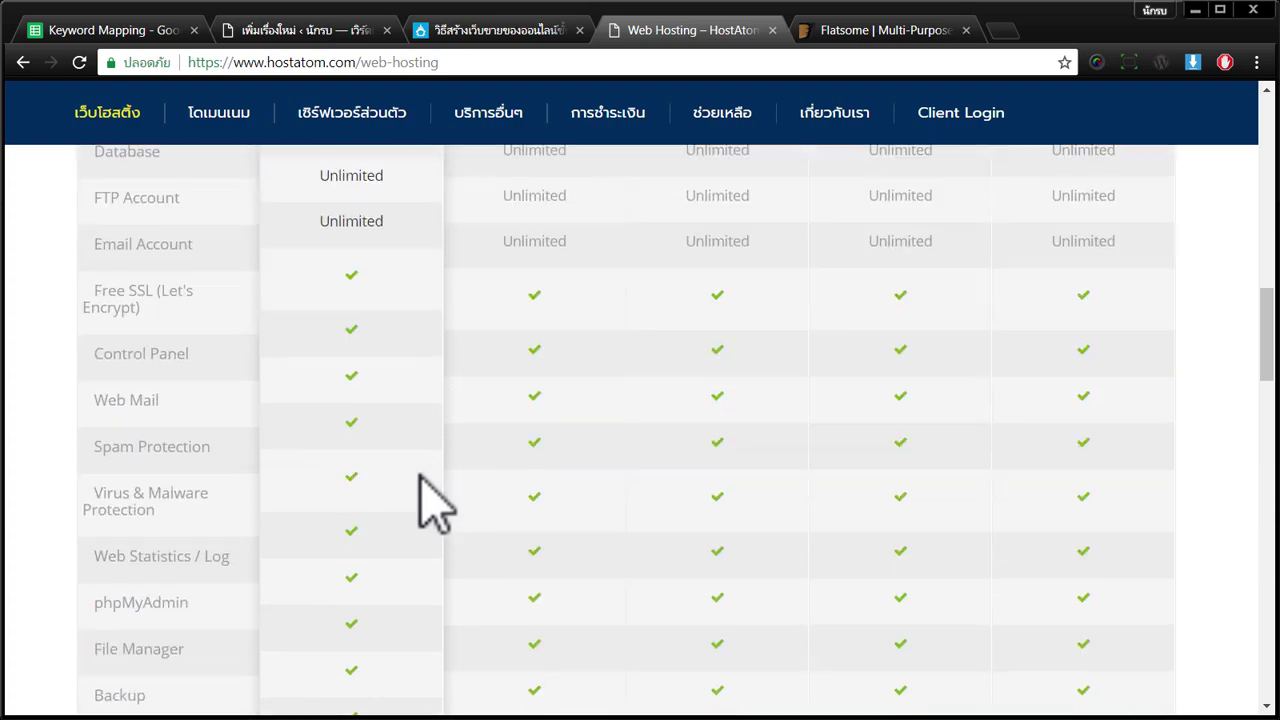
{"action": "scroll", "coordinate": [428, 480], "scroll_direction": "up", "scroll_amount": 6}
{"action": "scroll", "coordinate": [425, 475], "scroll_direction": "up", "scroll_amount": 15}
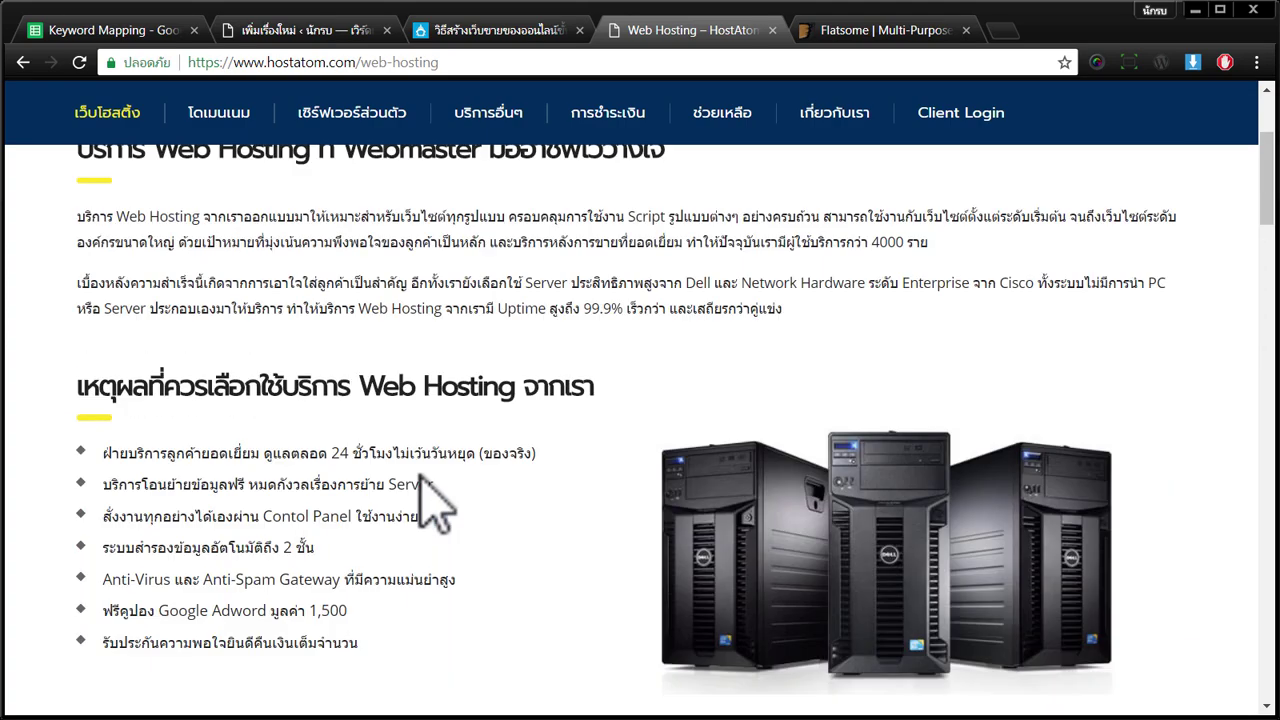
{"action": "mouse_move", "coordinate": [220, 245]}
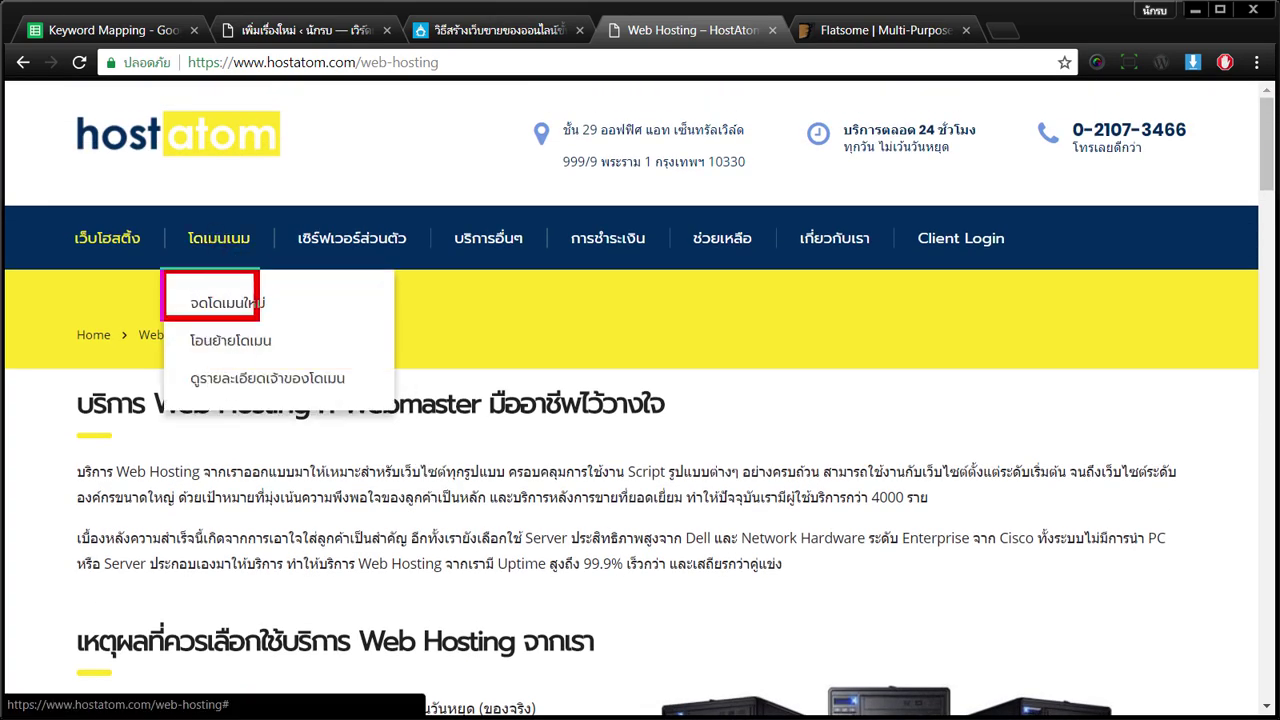
{"action": "mouse_move", "coordinate": [70, 250]}
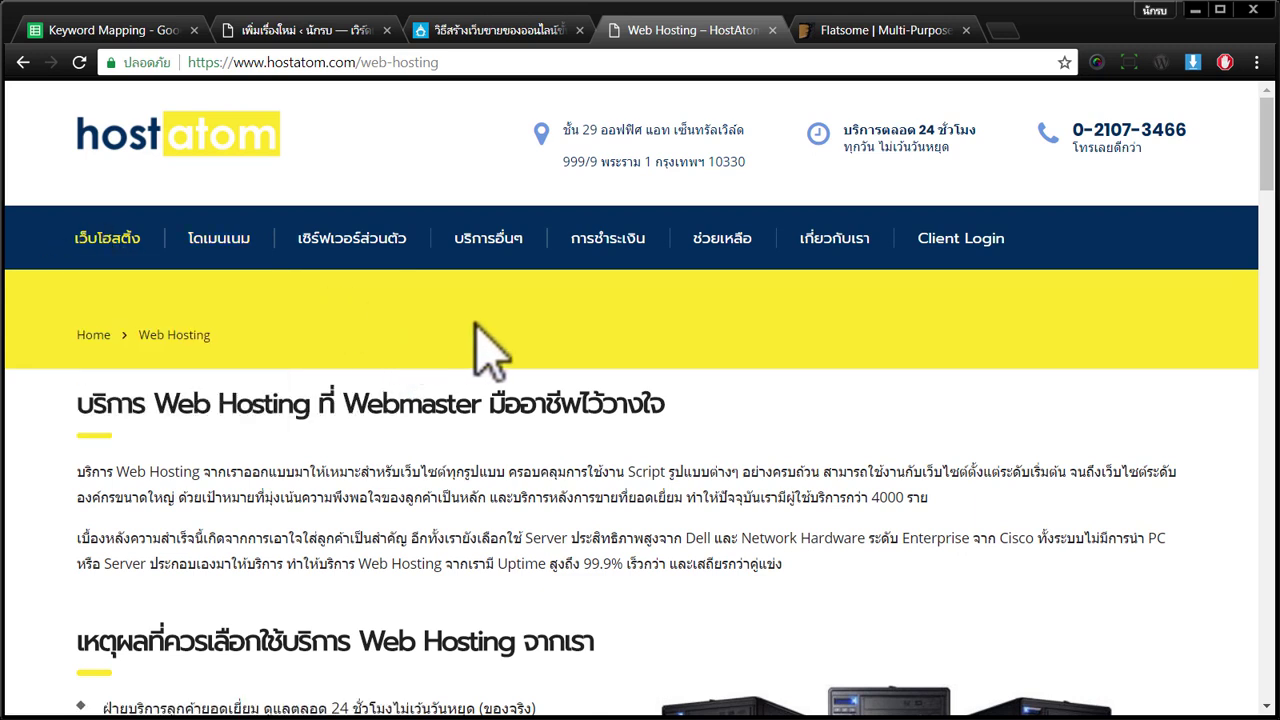
- Open the HostAtom client login page and sign in with the prefilled account credentials
{"action": "left_click", "coordinate": [955, 262]}
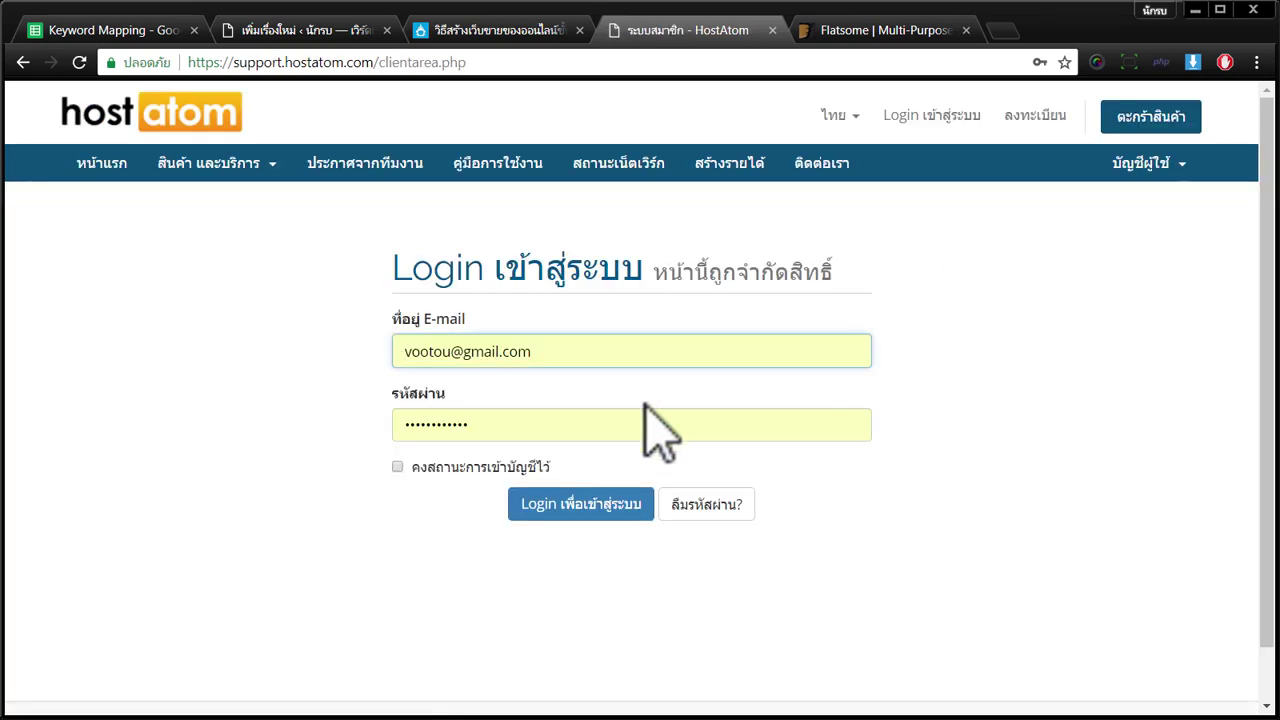
{"action": "left_click", "coordinate": [523, 468]}
{"action": "left_click", "coordinate": [580, 504]}
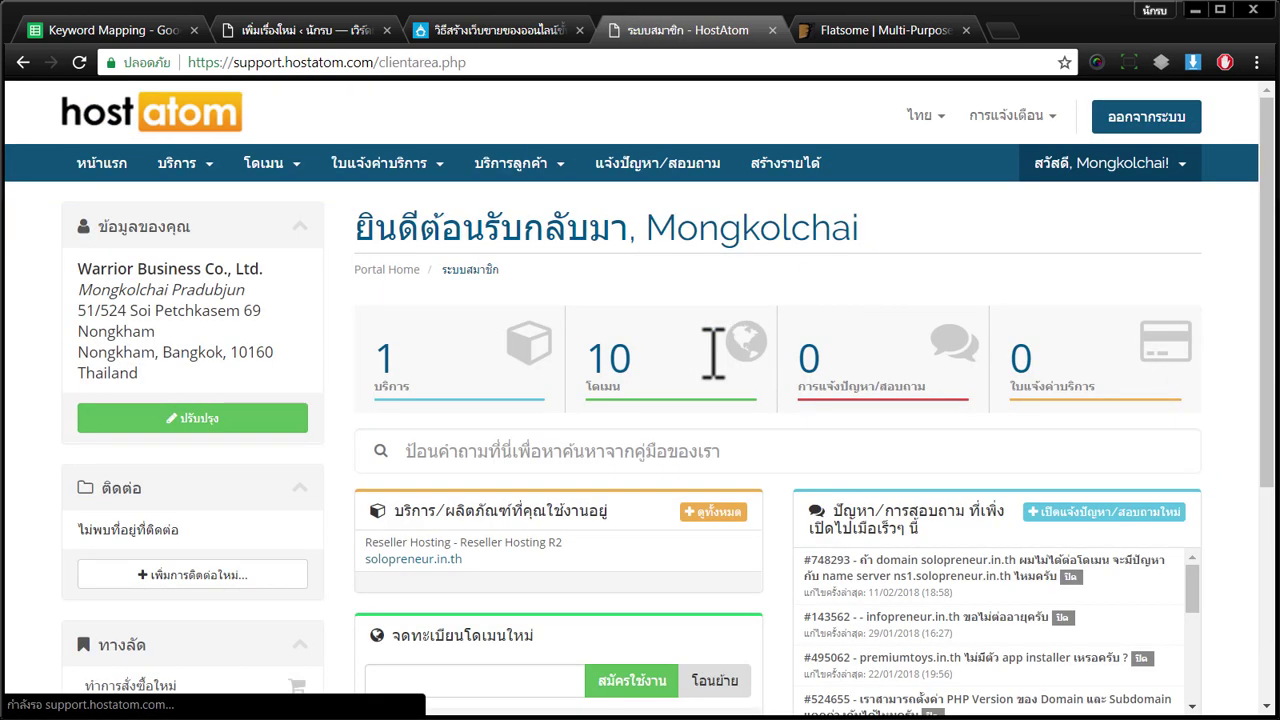
- Open the Reseller Hosting R2 service from the account's own services and enter its DirectAdmin control panel
{"action": "left_click", "coordinate": [178, 165]}
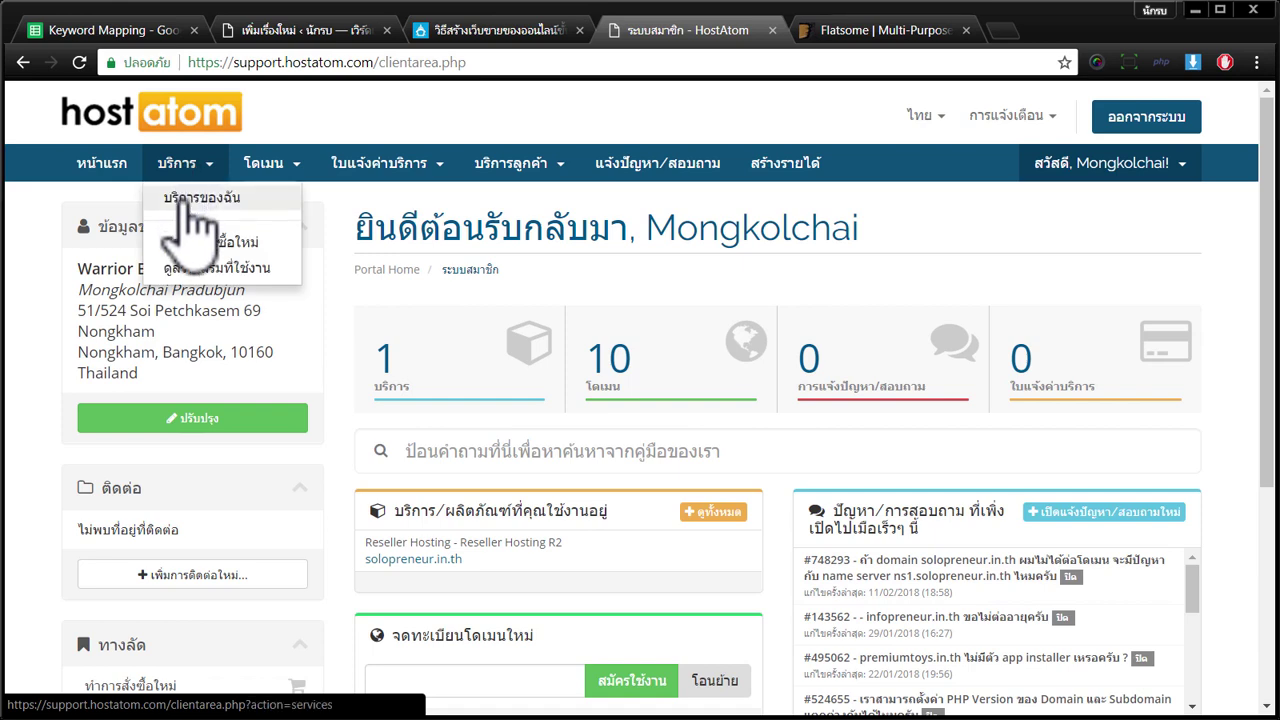
{"action": "left_click", "coordinate": [192, 200]}
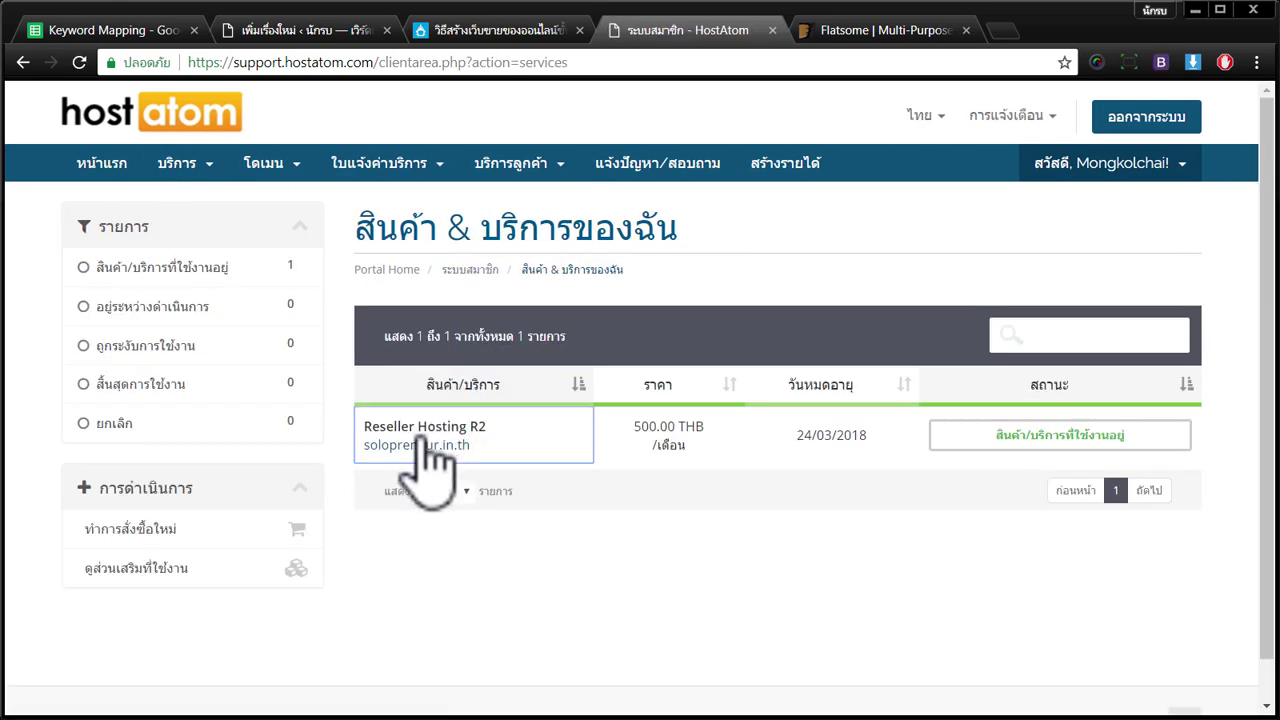
{"action": "left_click", "coordinate": [438, 458]}
{"action": "scroll", "coordinate": [608, 478], "scroll_direction": "down", "scroll_amount": 3}
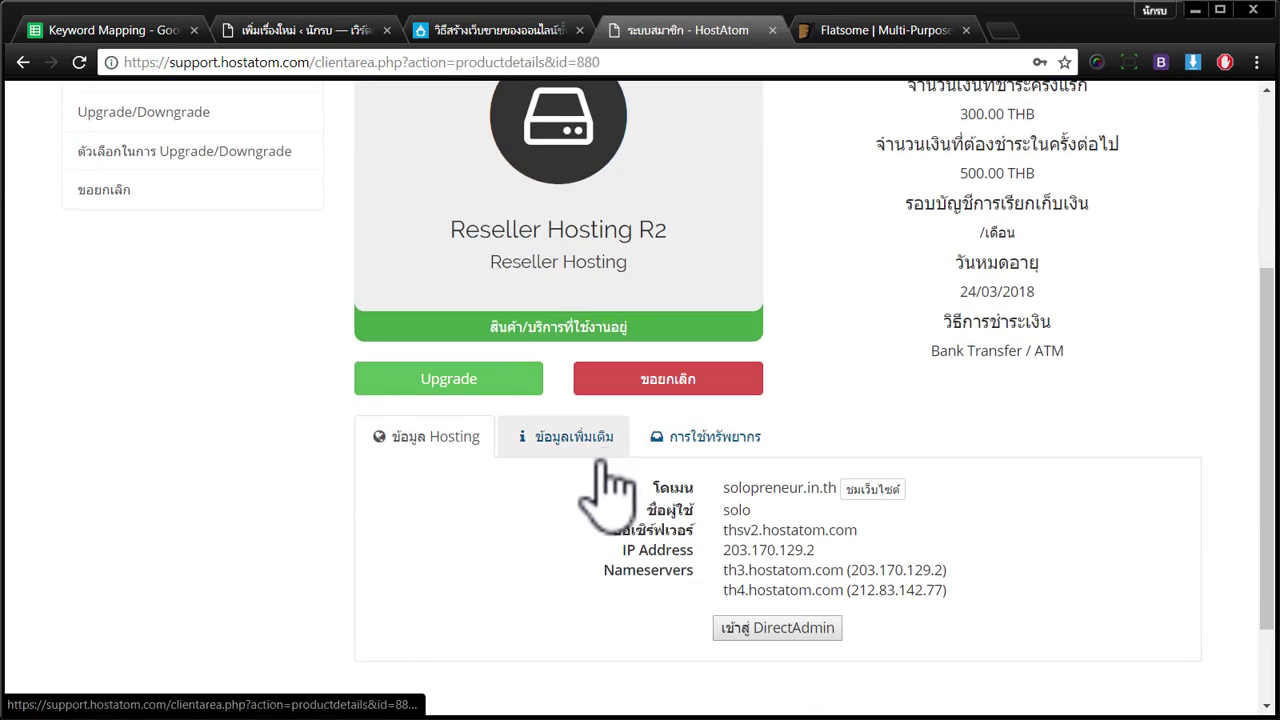
{"action": "left_click", "coordinate": [777, 628]}
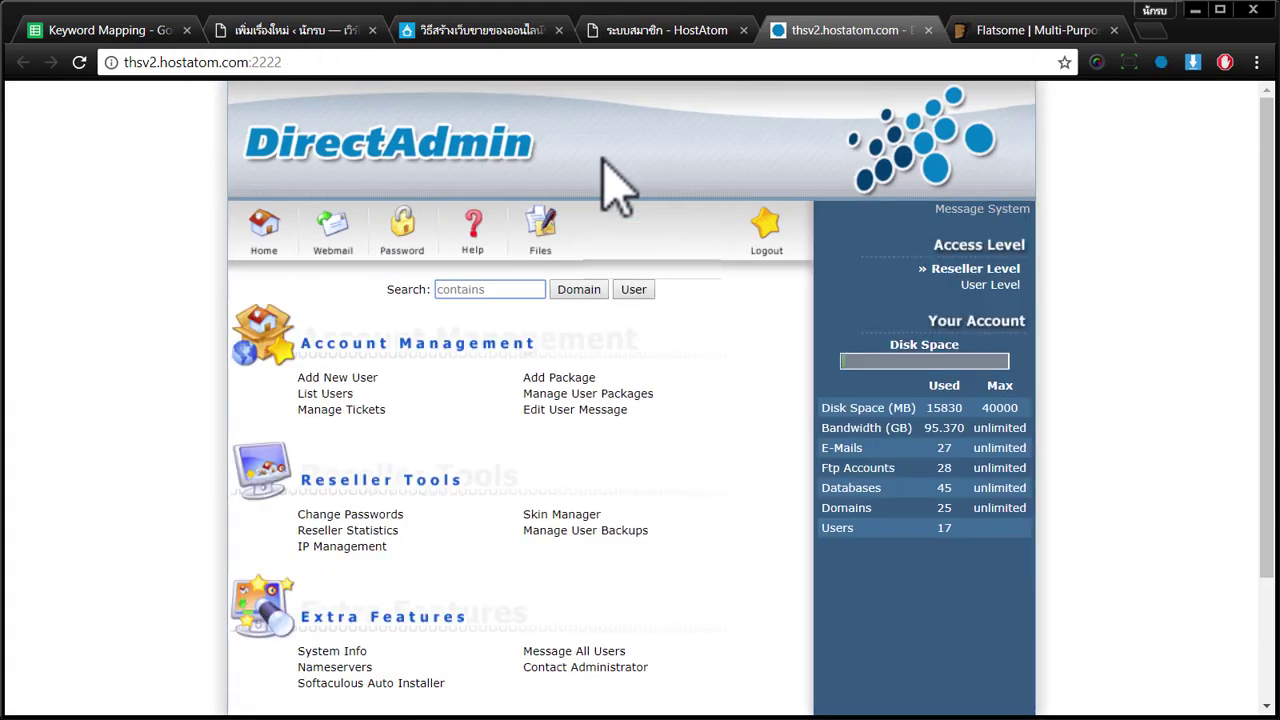
- Open the details of user war from the reseller's user list and log in as that user
{"action": "left_click", "coordinate": [325, 393]}
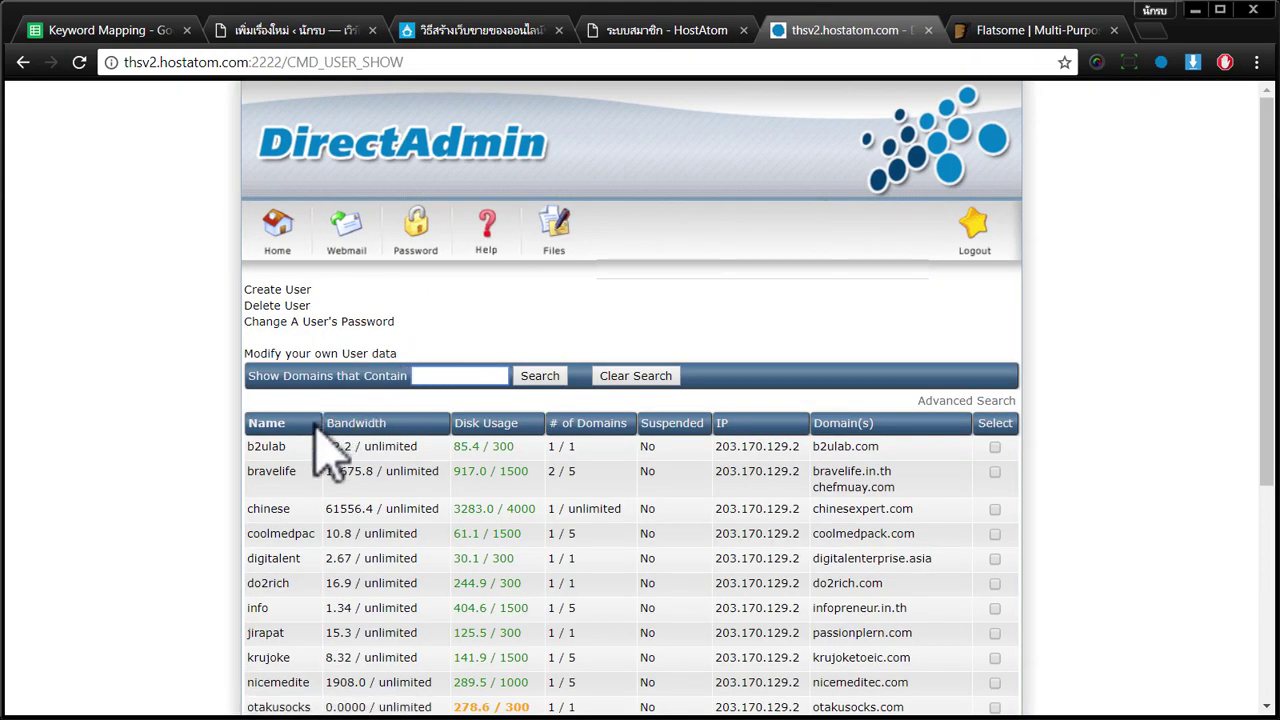
{"action": "scroll", "coordinate": [318, 428], "scroll_direction": "down", "scroll_amount": 2}
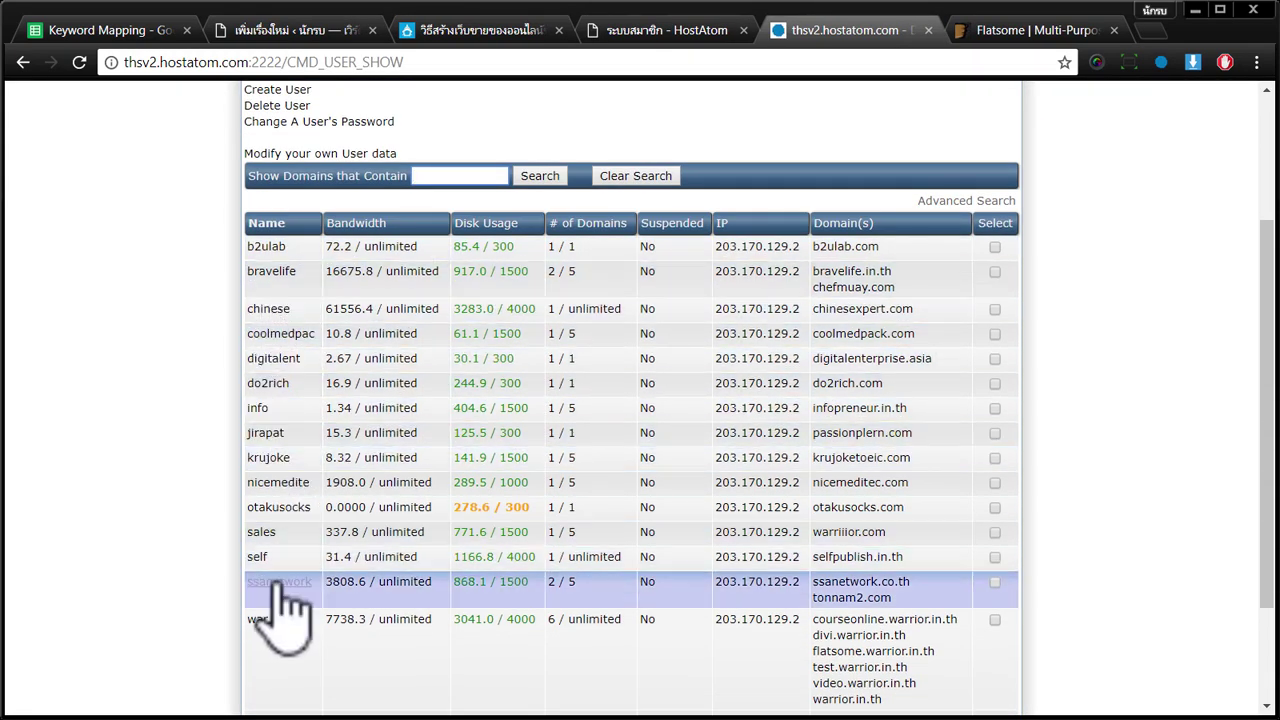
{"action": "left_click", "coordinate": [262, 621]}
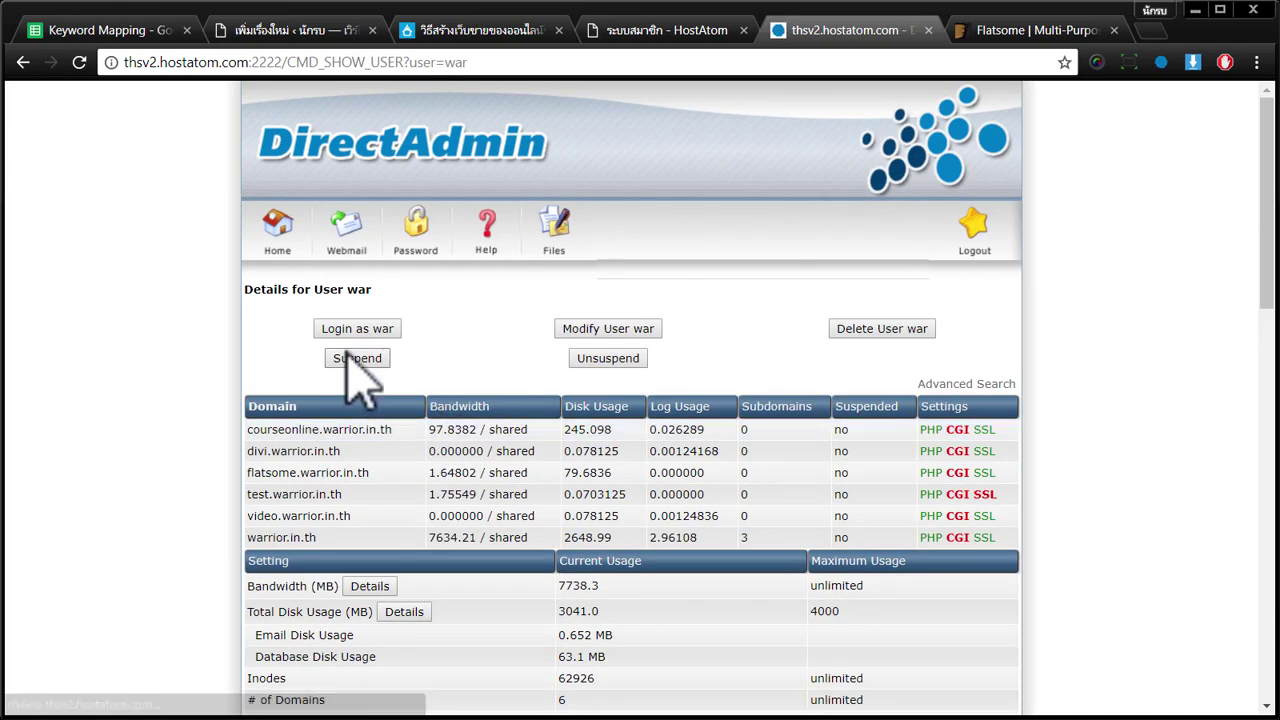
{"action": "left_click", "coordinate": [352, 336]}
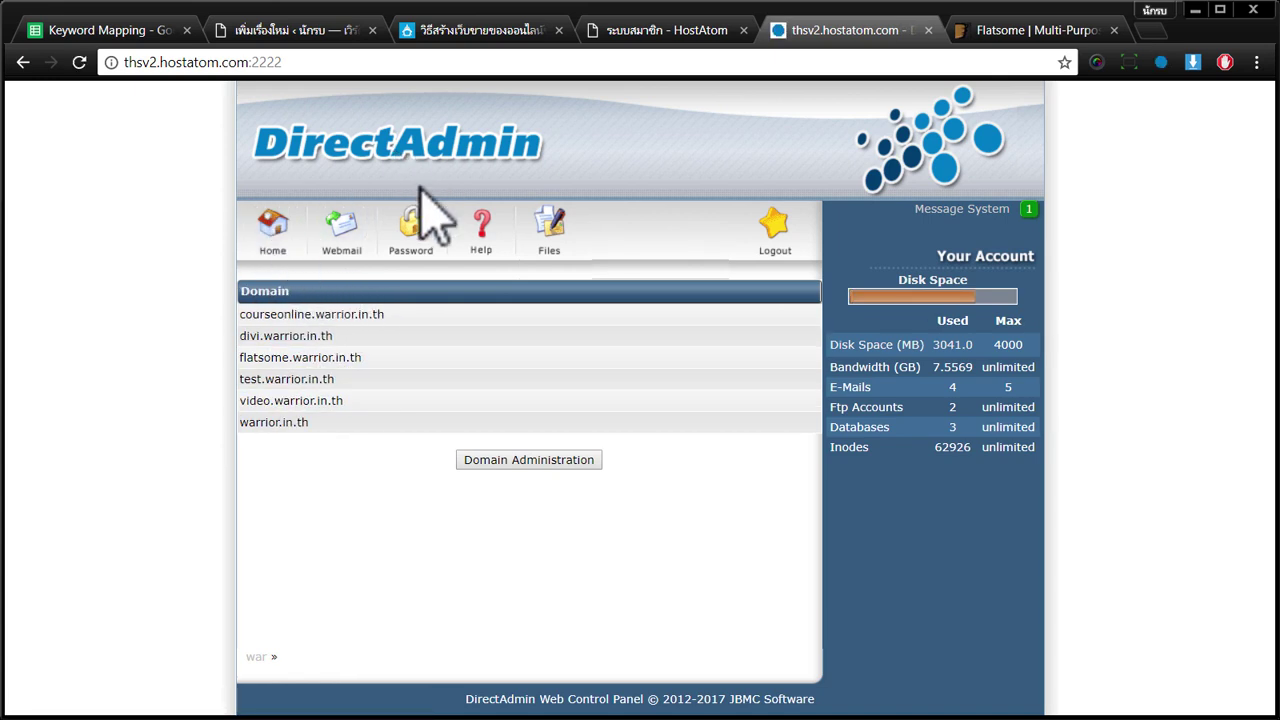
- Open the management page for the domain test.warrior.in.th and launch the Softaculous Auto Installer
{"action": "left_click", "coordinate": [293, 381]}
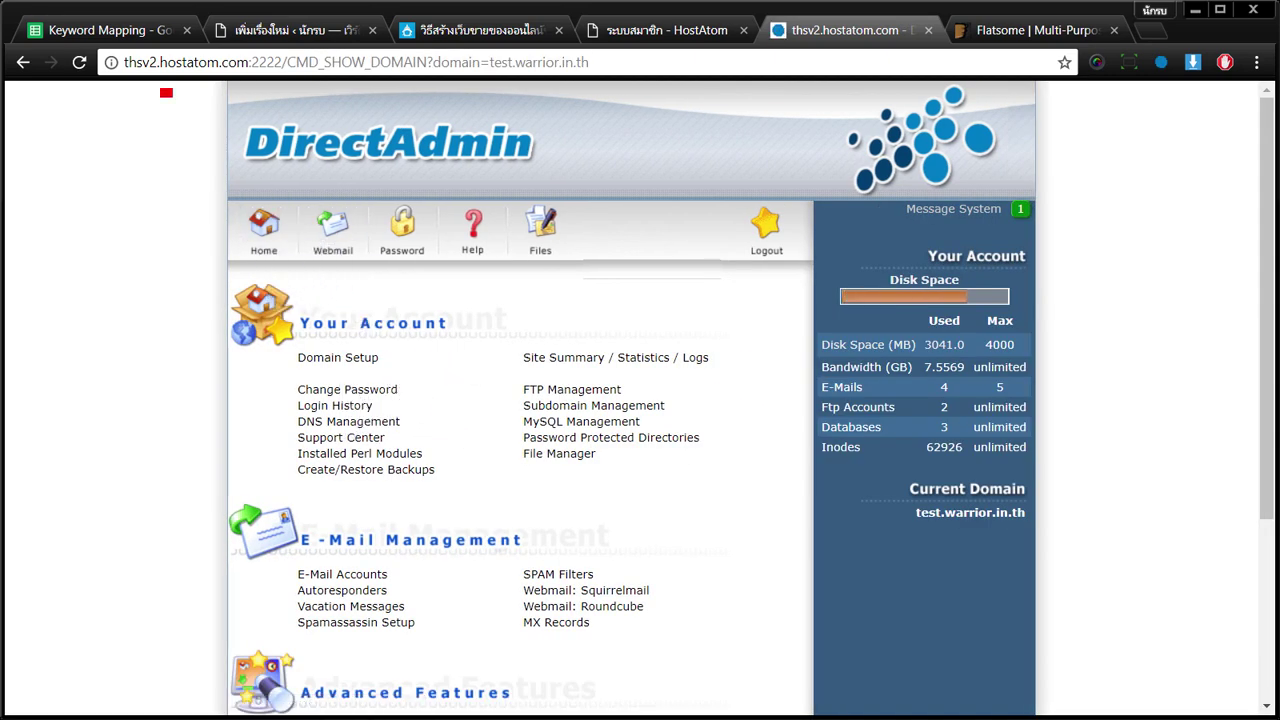
{"action": "left_click_drag", "start_coordinate": [170, 96], "coordinate": [563, 231]}
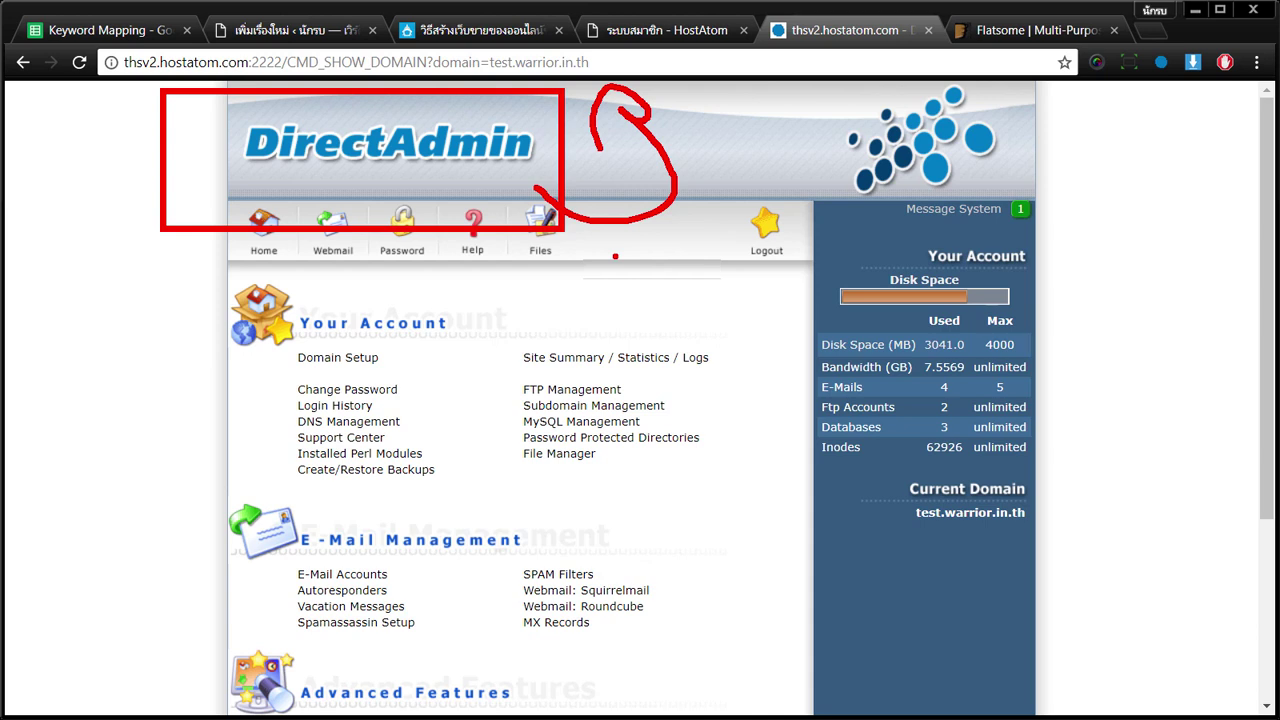
{"action": "scroll", "coordinate": [180, 385], "scroll_direction": "down", "scroll_amount": 3}
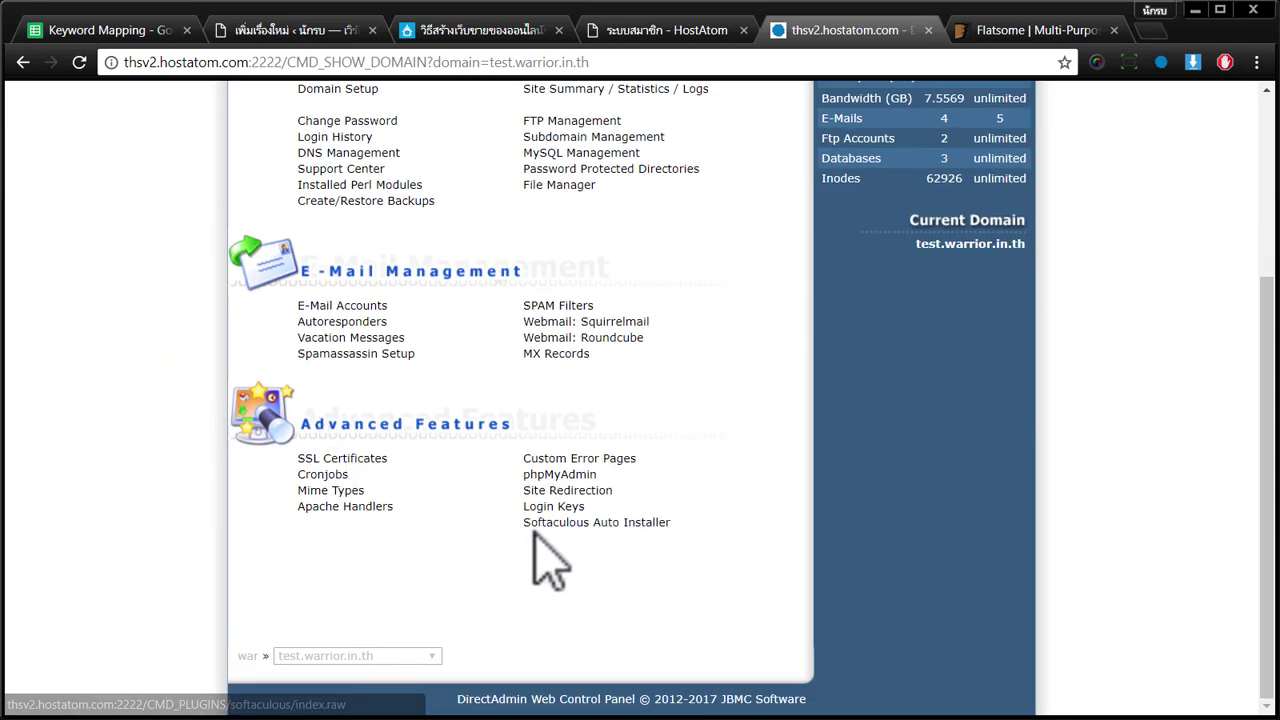
{"action": "key", "text": "ctrl+2"}
{"action": "left_click_drag", "start_coordinate": [504, 508], "coordinate": [703, 577]}
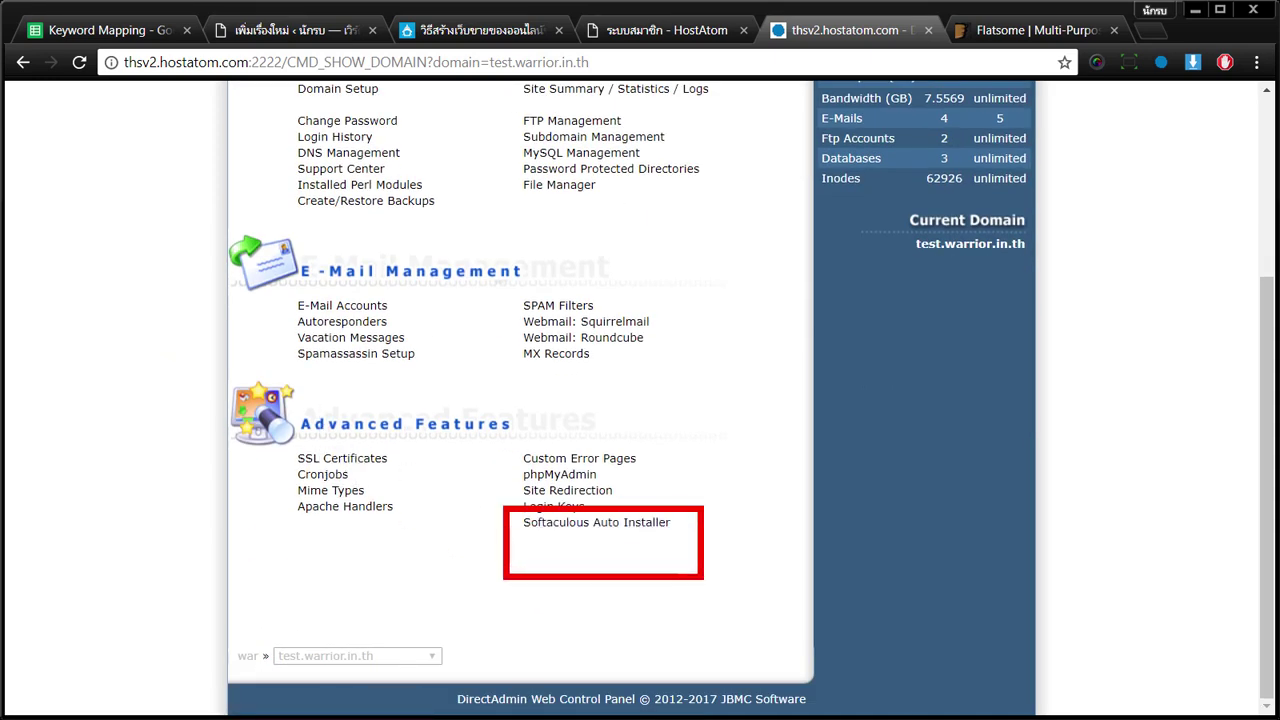
{"action": "key", "text": "Escape"}
{"action": "left_click", "coordinate": [584, 522]}
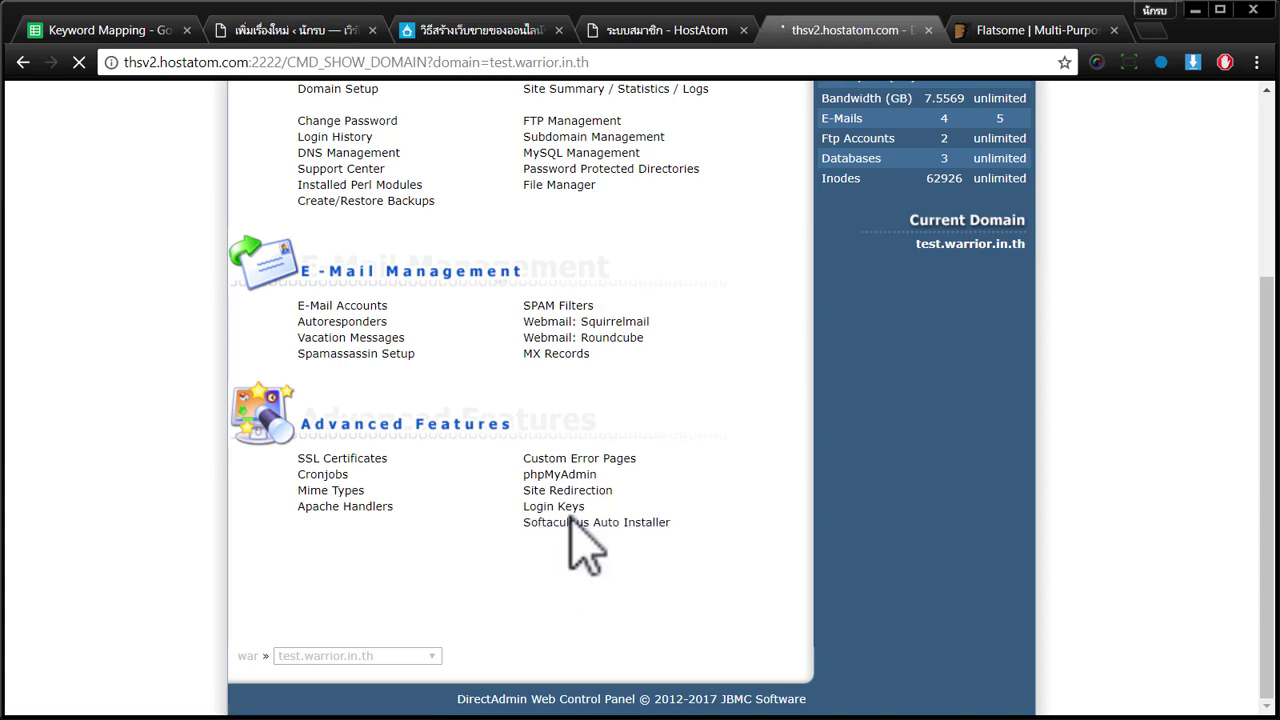
{"action": "scroll", "coordinate": [420, 465], "scroll_direction": "down", "scroll_amount": 2}
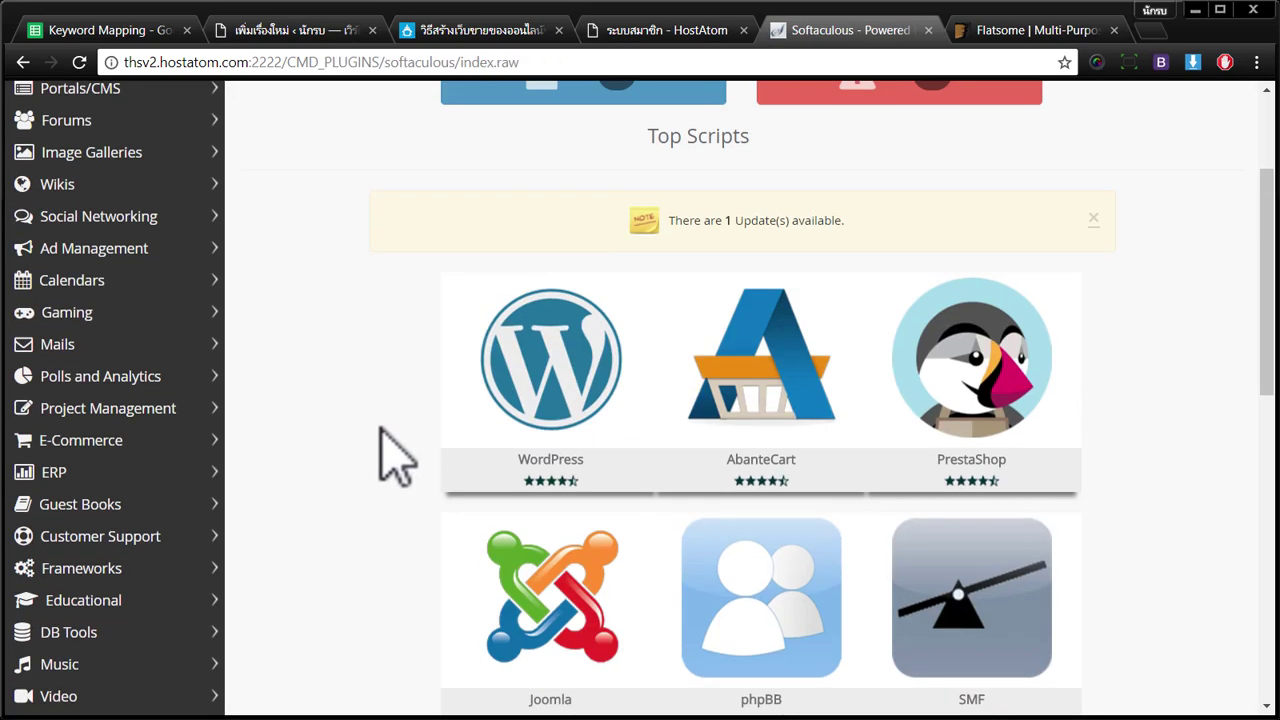
{"action": "left_click", "coordinate": [460, 416]}
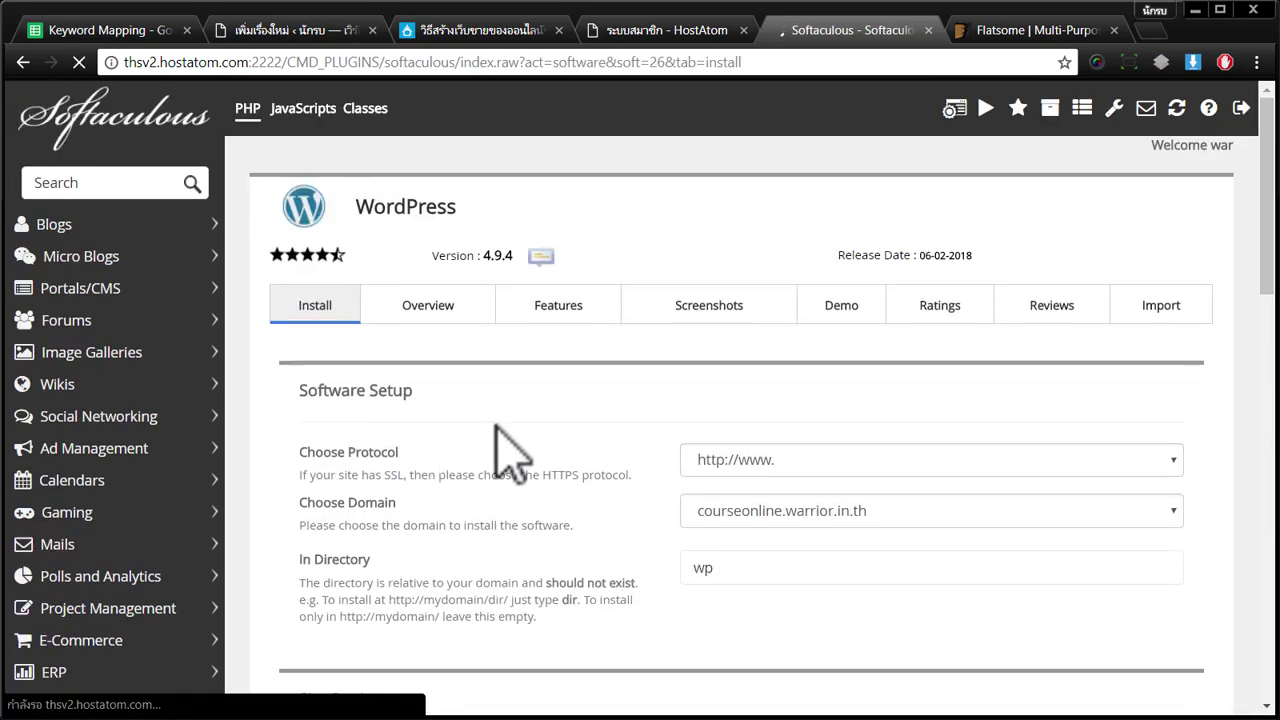
{"action": "left_click", "coordinate": [803, 457]}
{"action": "left_click", "coordinate": [743, 488]}
{"action": "scroll", "coordinate": [750, 520], "scroll_direction": "down", "scroll_amount": 1}
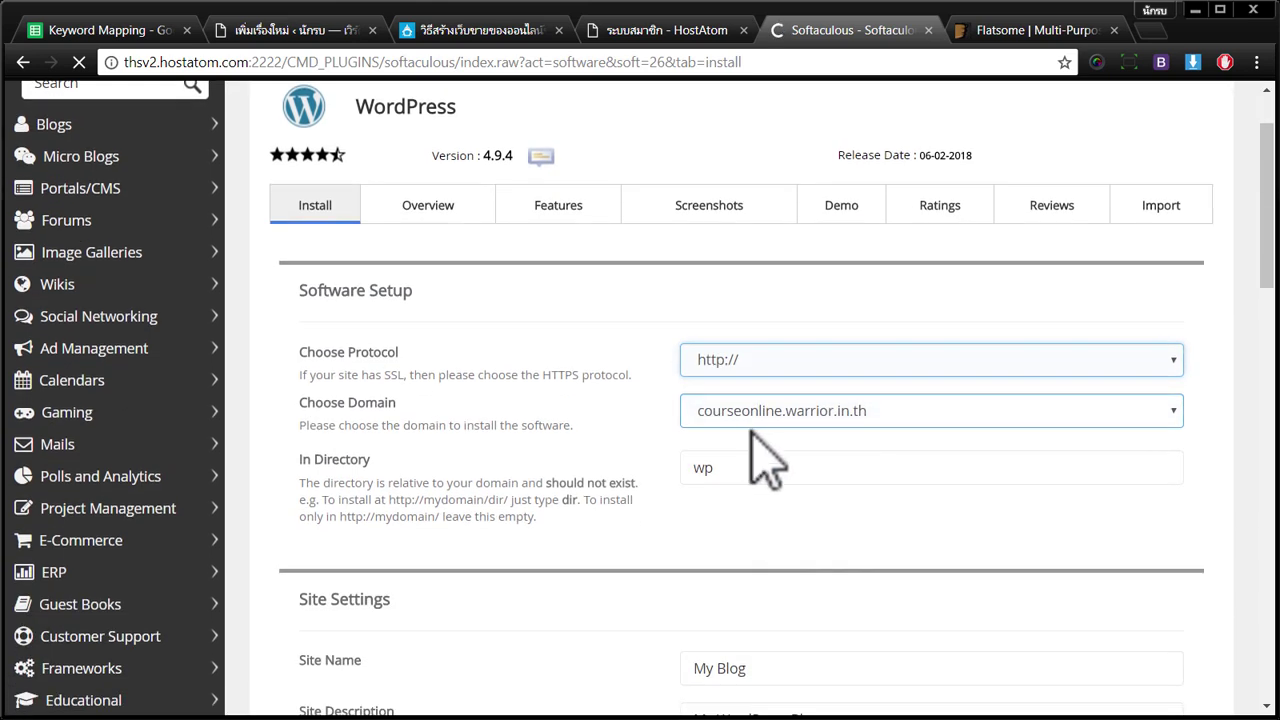
{"action": "left_click", "coordinate": [758, 410]}
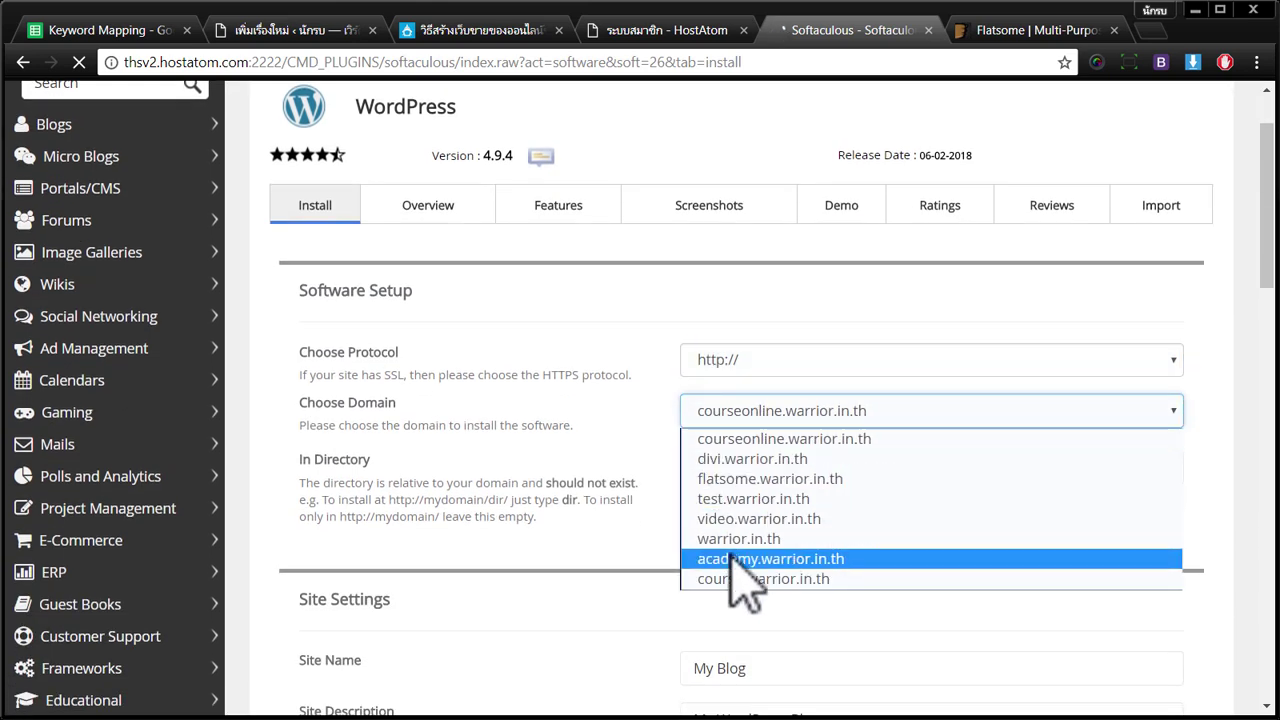
{"action": "left_click", "coordinate": [745, 498]}
- Remove wp from the installation directory so WordPress installs at the domain root
{"action": "left_click", "coordinate": [739, 467]}
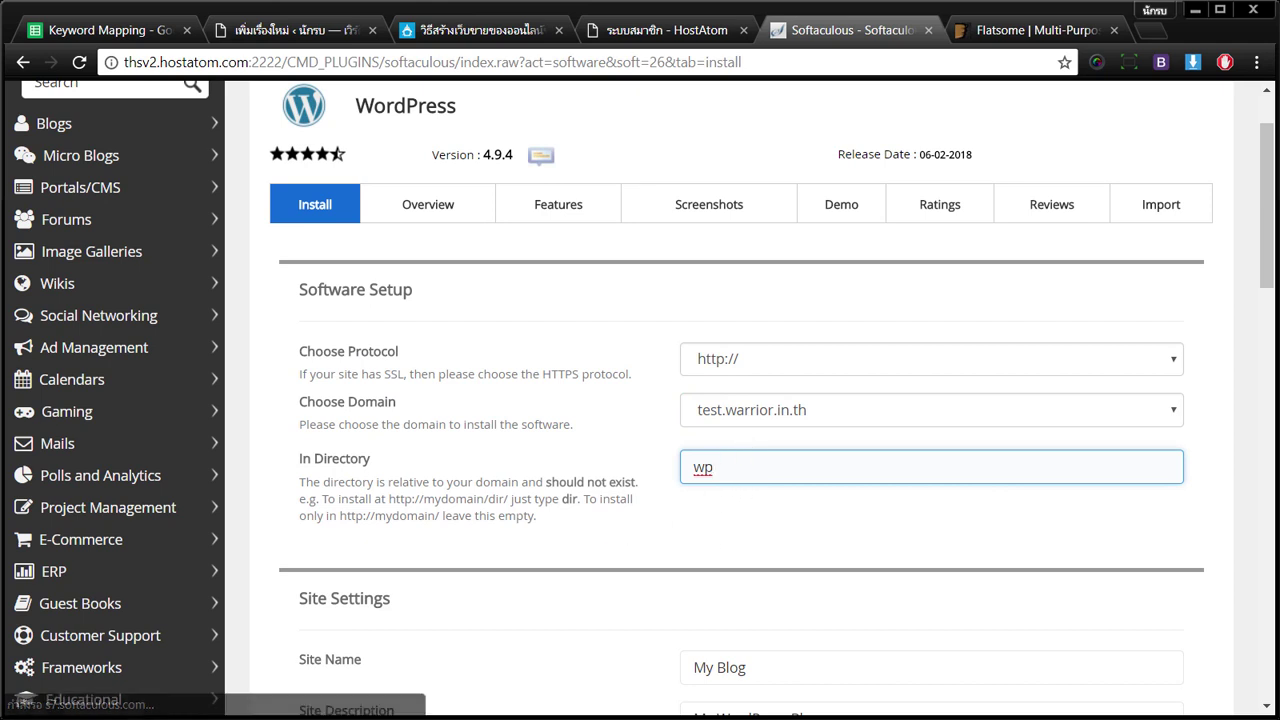
{"action": "left_click_drag", "start_coordinate": [280, 441], "coordinate": [1010, 521]}
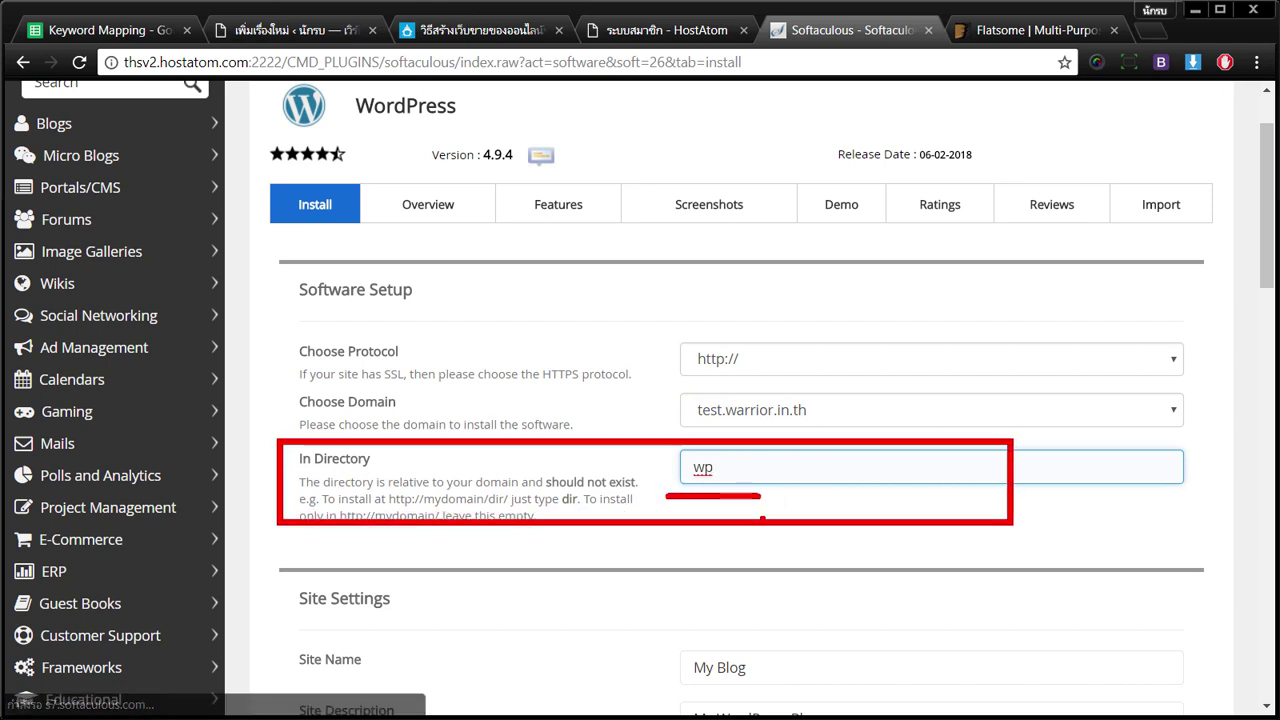
{"action": "key", "text": "Escape"}
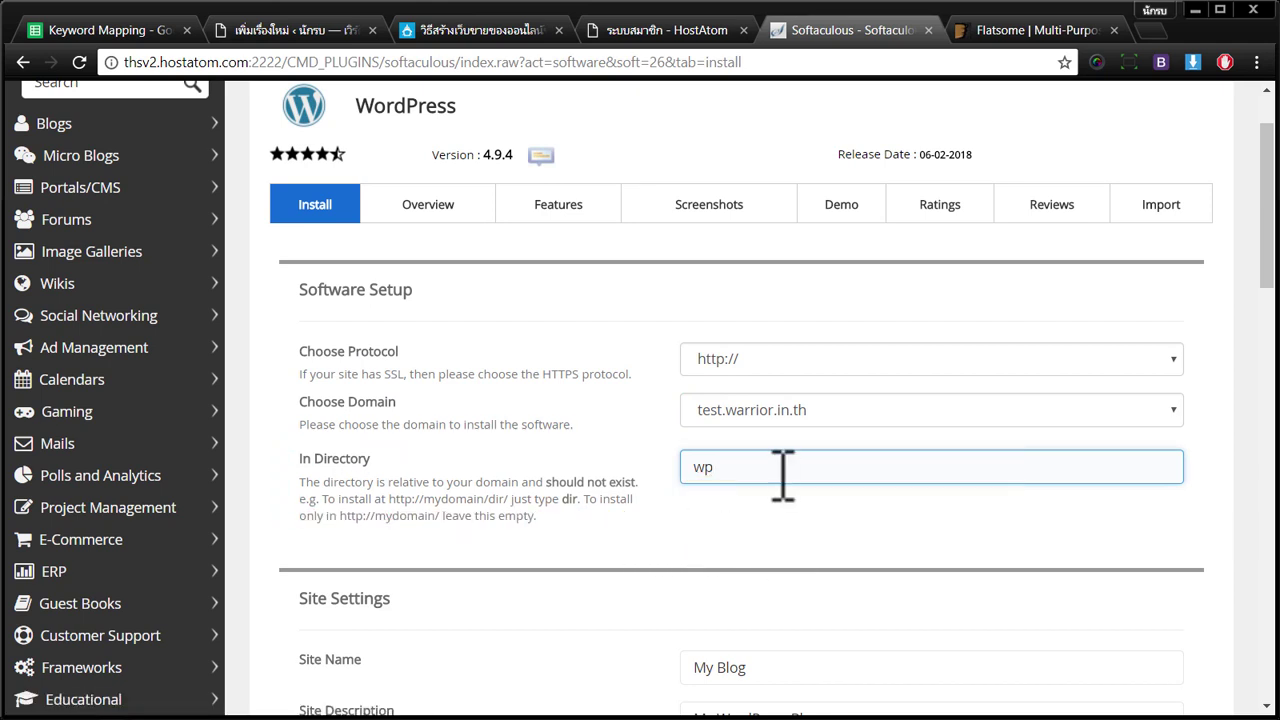
{"action": "key", "text": "BackSpace"}
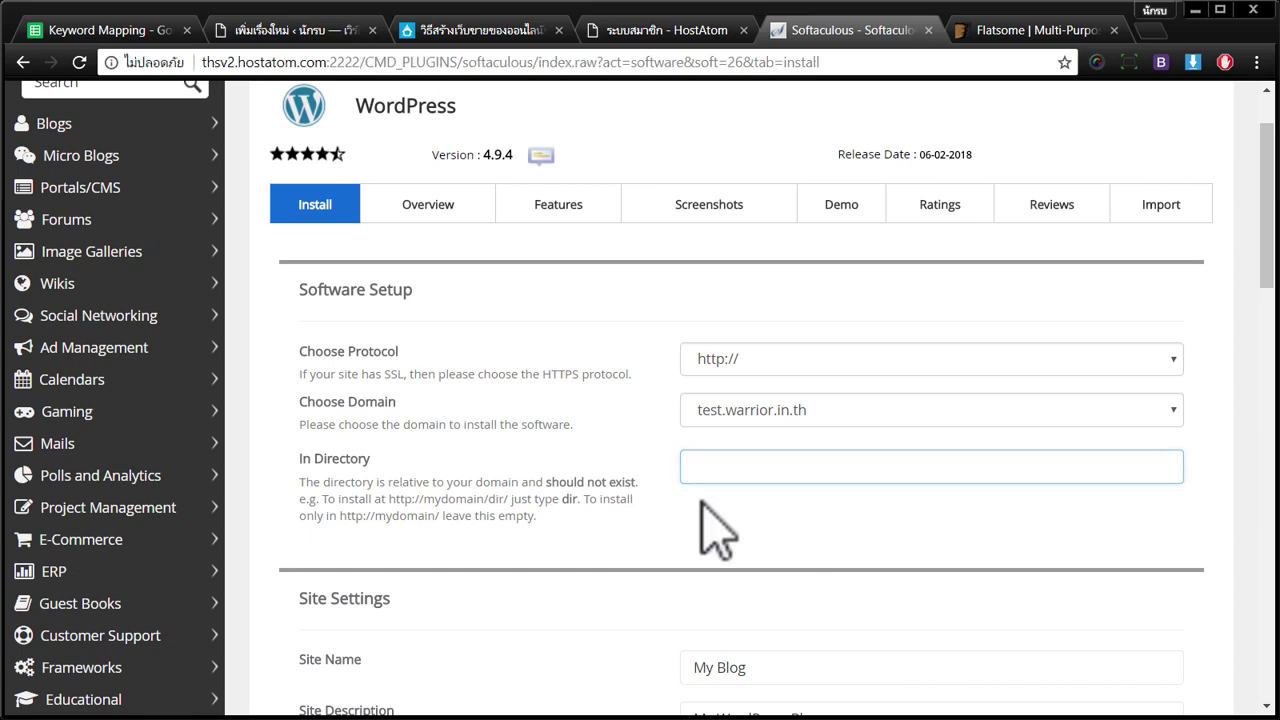
- Review the admin account fields and set the WordPress installation language to Thai
{"action": "scroll", "coordinate": [680, 532], "scroll_direction": "down", "scroll_amount": 5}
{"action": "left_click_drag", "start_coordinate": [636, 396], "coordinate": [1088, 590]}
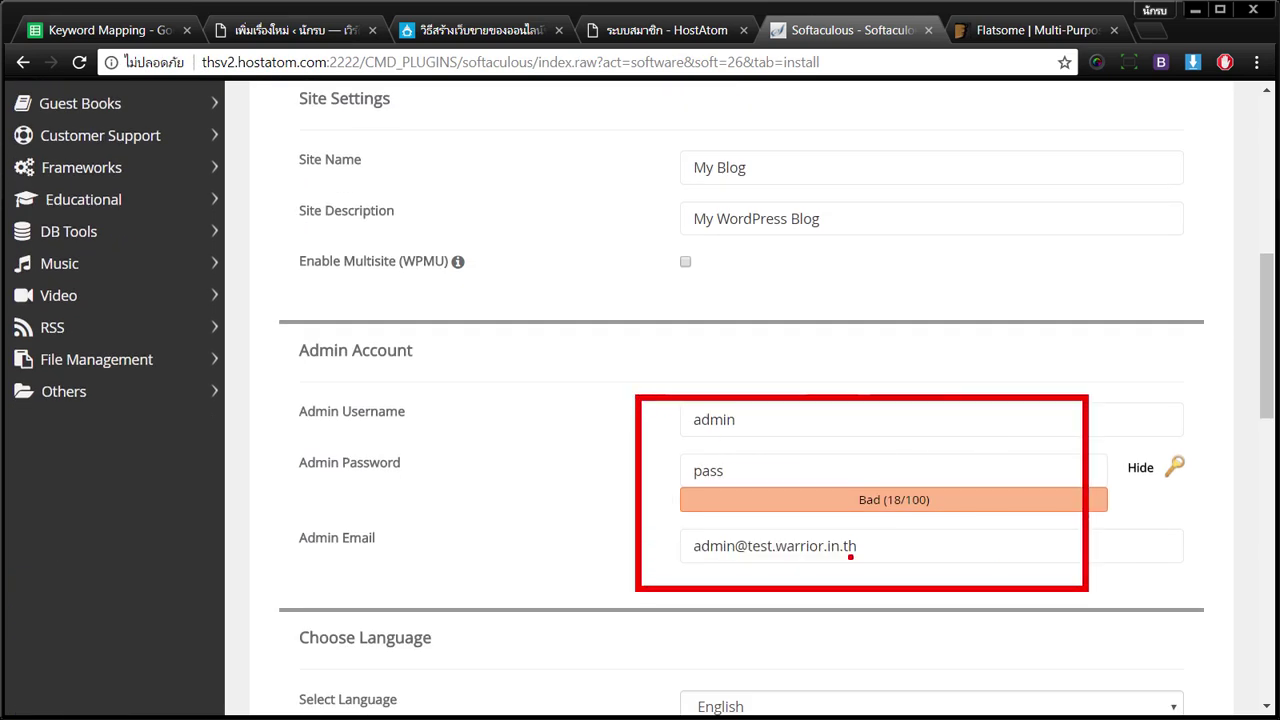
{"action": "scroll", "coordinate": [640, 480], "scroll_direction": "down", "scroll_amount": 4}
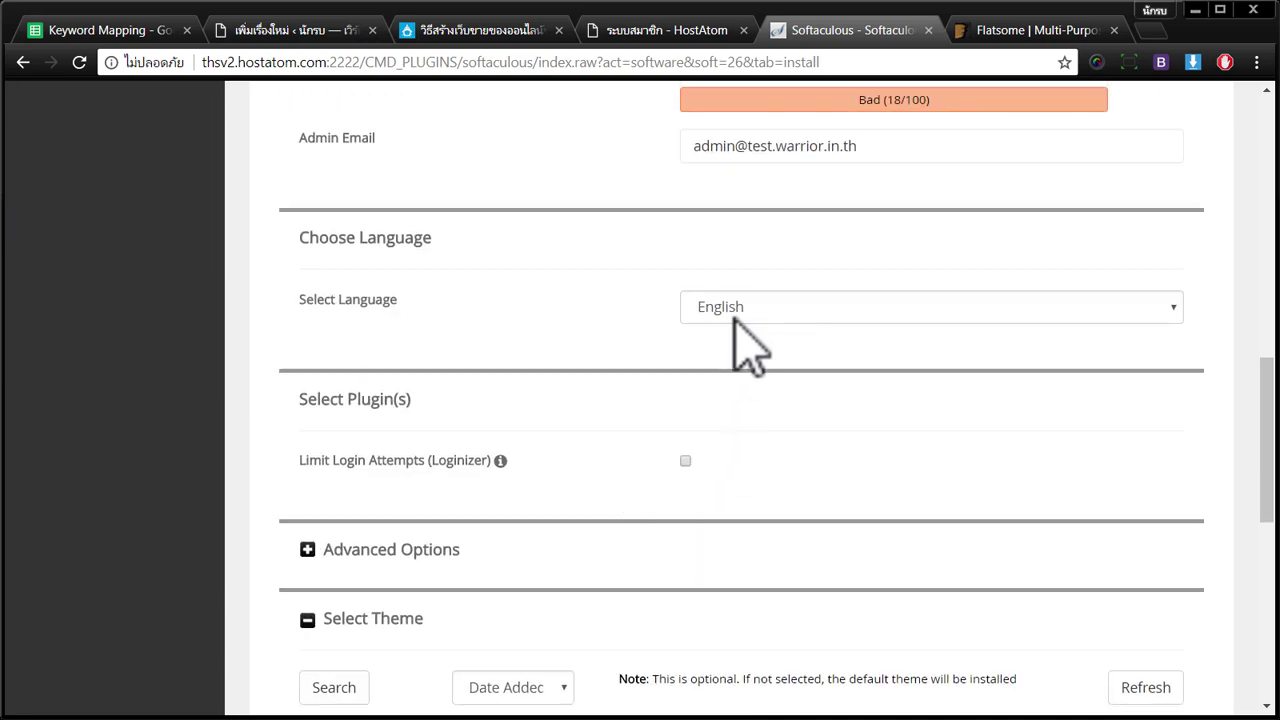
{"action": "left_click", "coordinate": [749, 340]}
{"action": "left_click", "coordinate": [722, 708]}
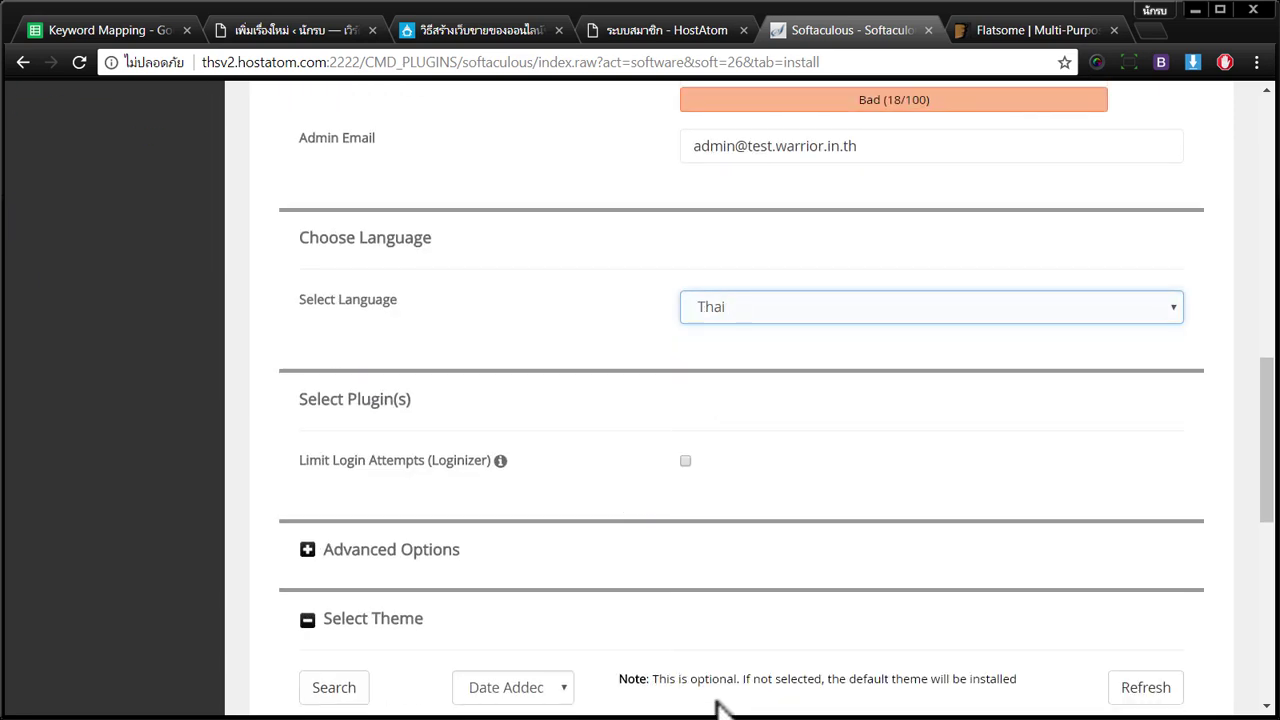
- Leave the optional theme unselected and run the WordPress installation
{"action": "scroll", "coordinate": [650, 523], "scroll_direction": "down", "scroll_amount": 5}
{"action": "scroll", "coordinate": [650, 525], "scroll_direction": "down", "scroll_amount": 3}
{"action": "left_click", "coordinate": [742, 466]}
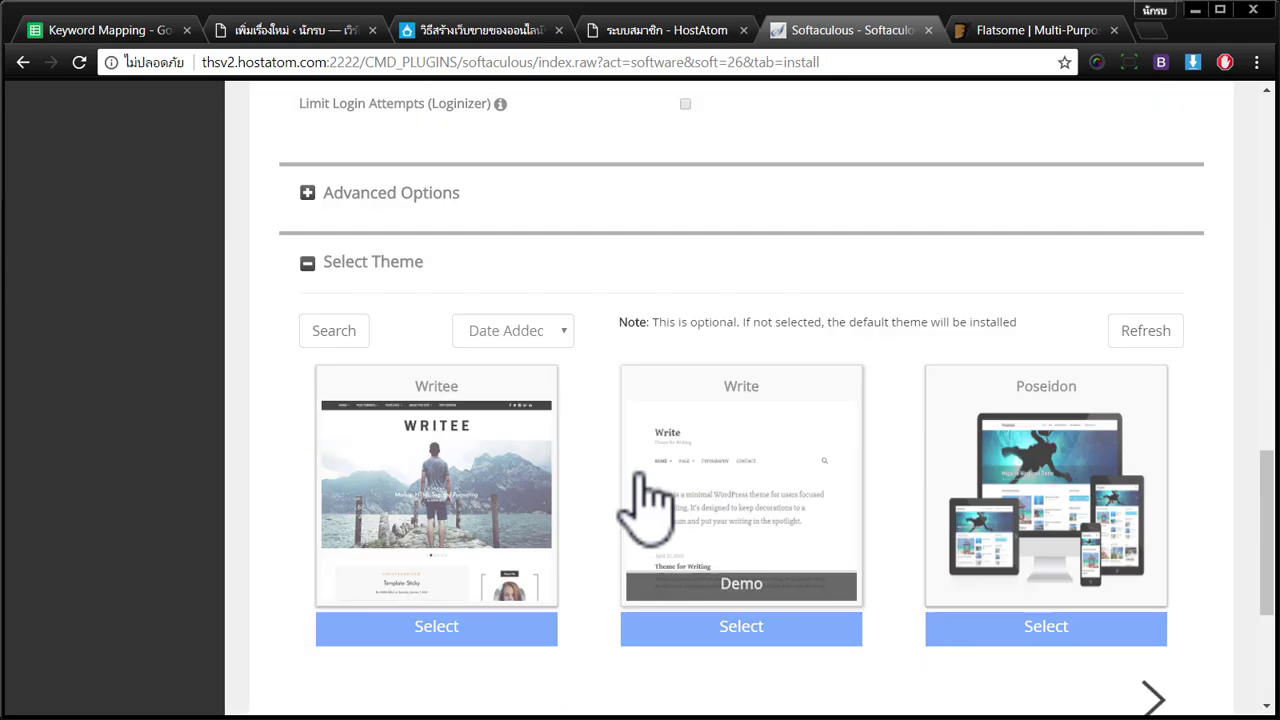
{"action": "scroll", "coordinate": [648, 490], "scroll_direction": "up", "scroll_amount": 4}
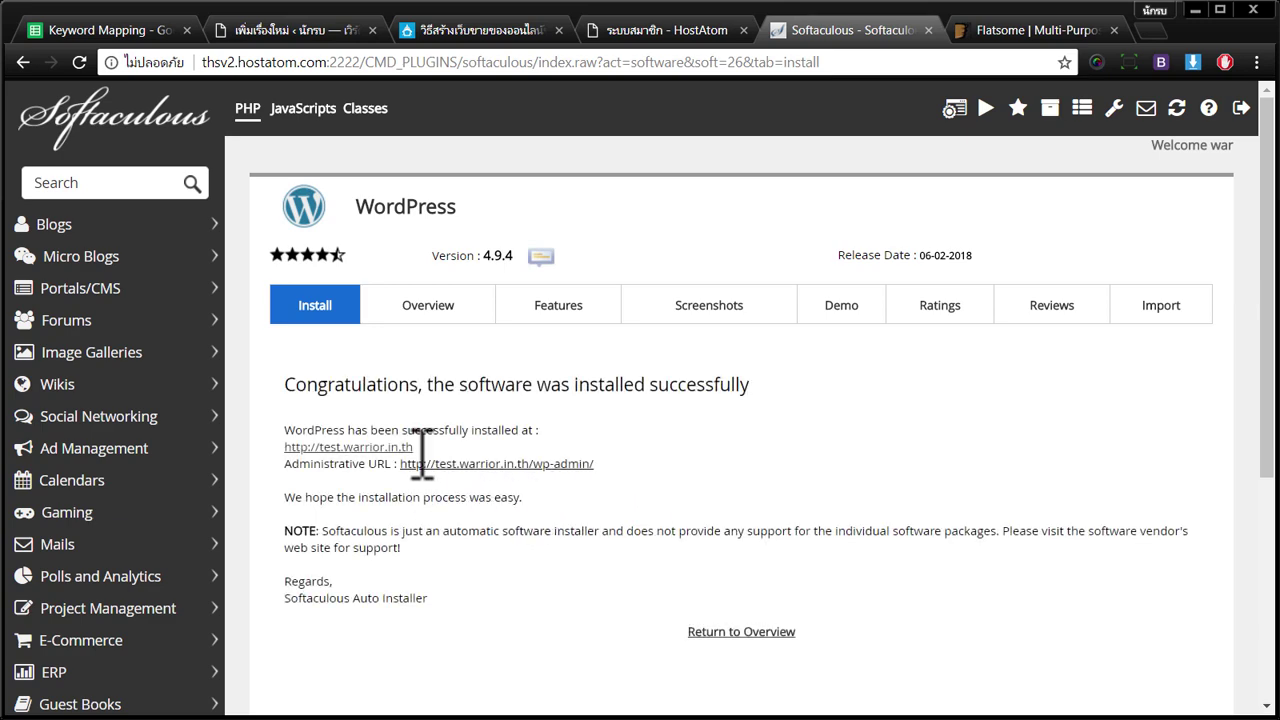
{"action": "left_click", "coordinate": [375, 448]}
{"action": "left_click", "coordinate": [905, 30]}
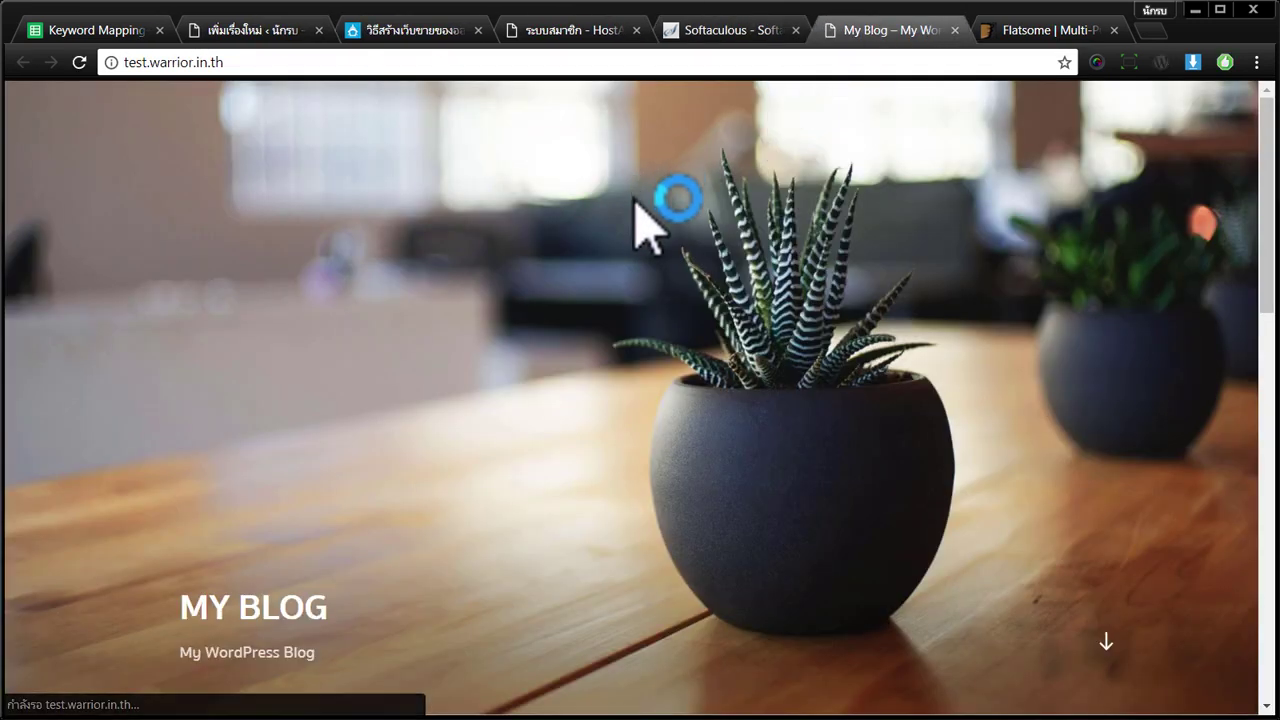
{"action": "scroll", "coordinate": [600, 343], "scroll_direction": "down", "scroll_amount": 5}
{"action": "scroll", "coordinate": [600, 340], "scroll_direction": "up", "scroll_amount": 5}
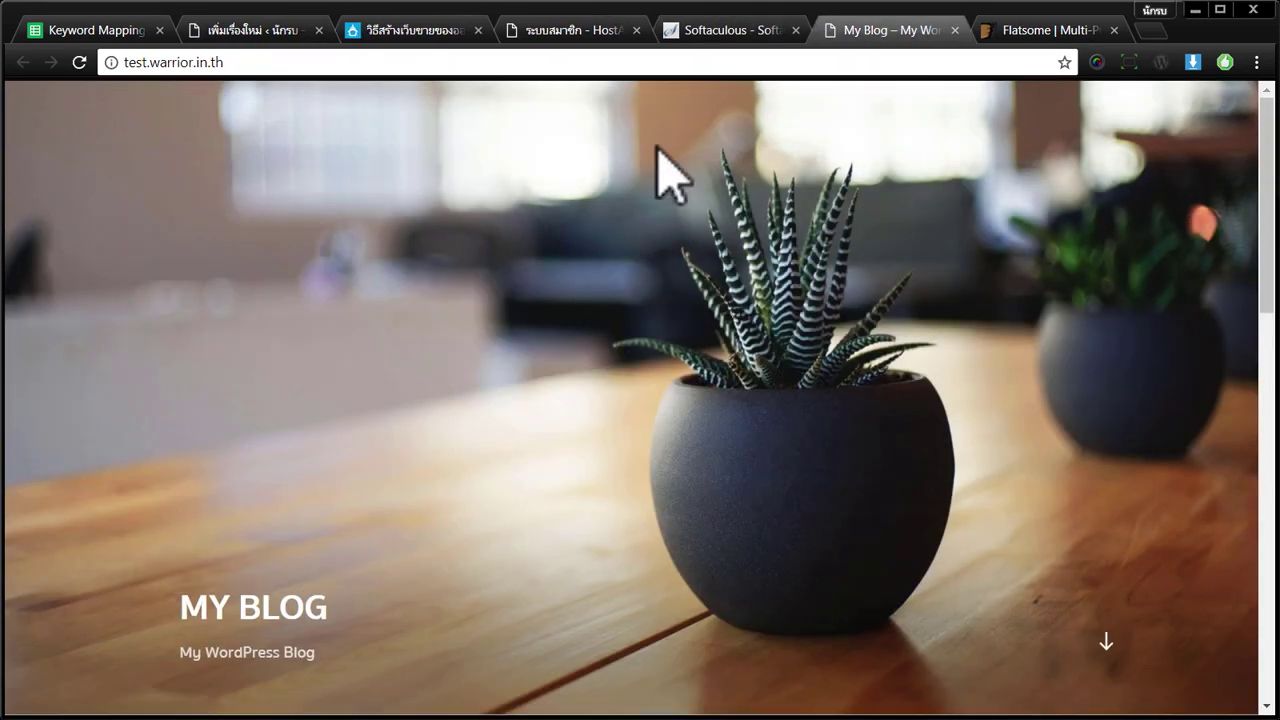
{"action": "left_click", "coordinate": [715, 32]}
{"action": "left_click", "coordinate": [470, 463]}
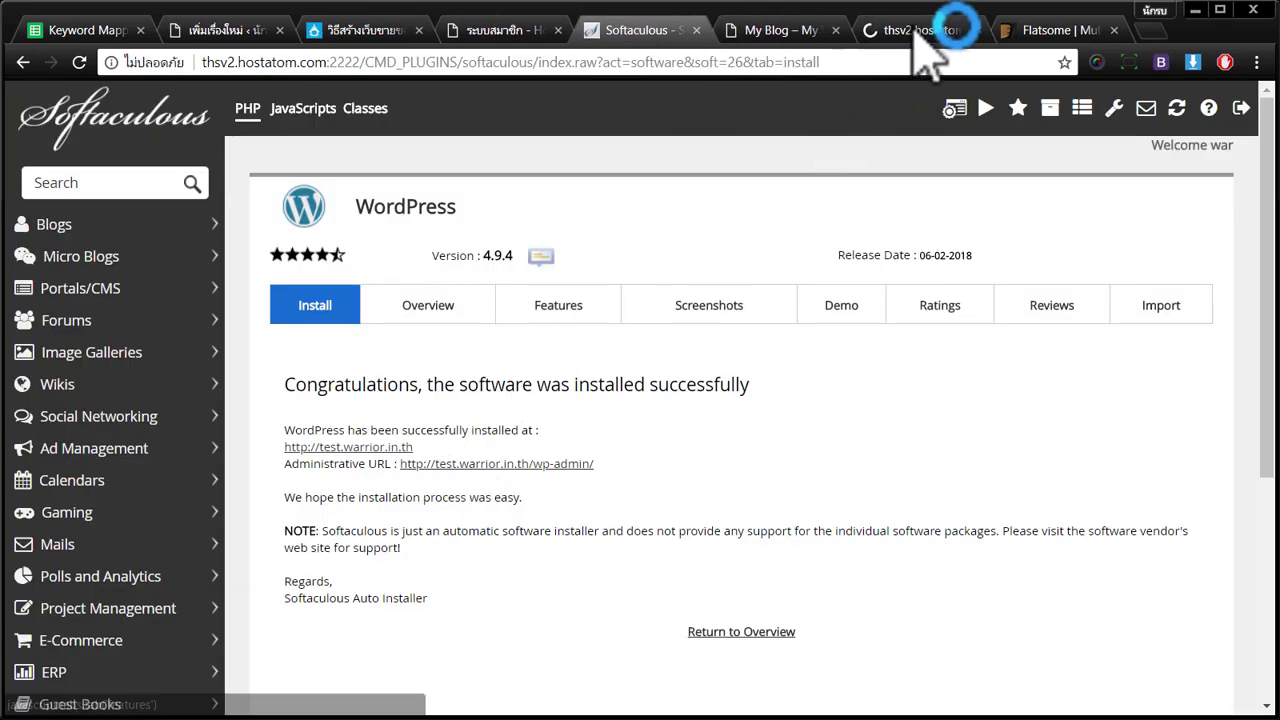
{"action": "left_click", "coordinate": [915, 35]}
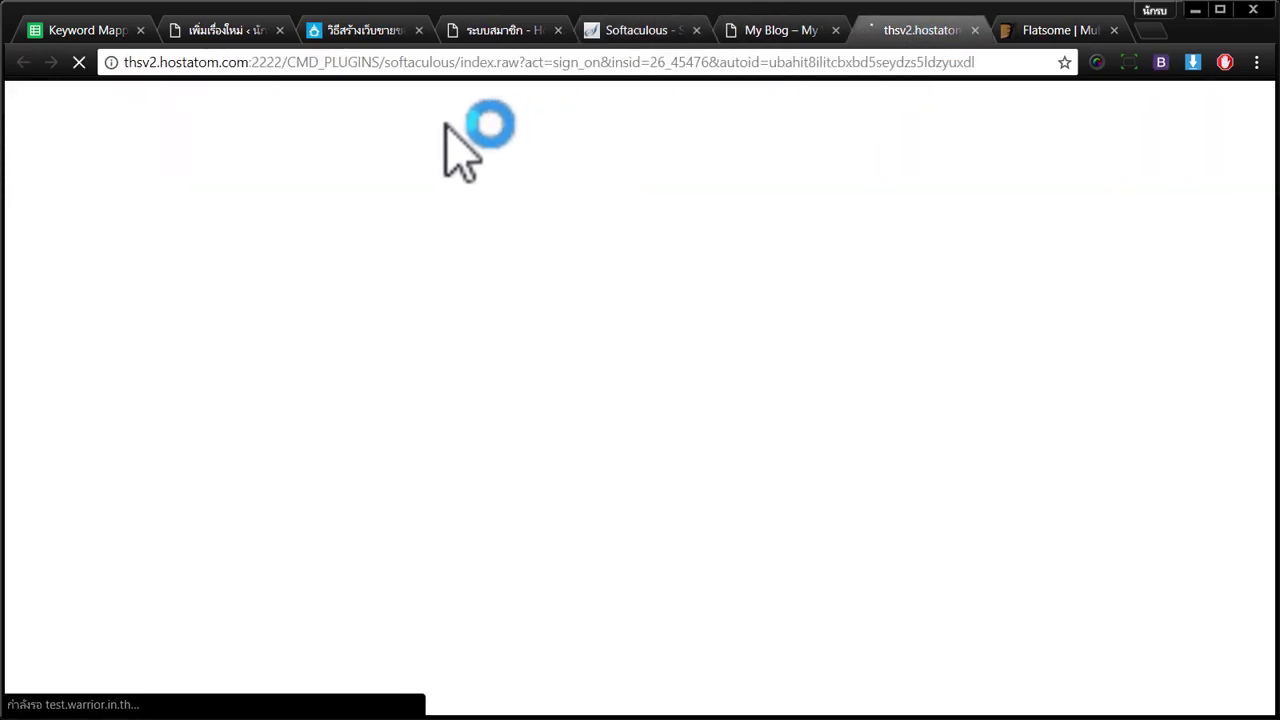
{"action": "left_click", "coordinate": [785, 30]}
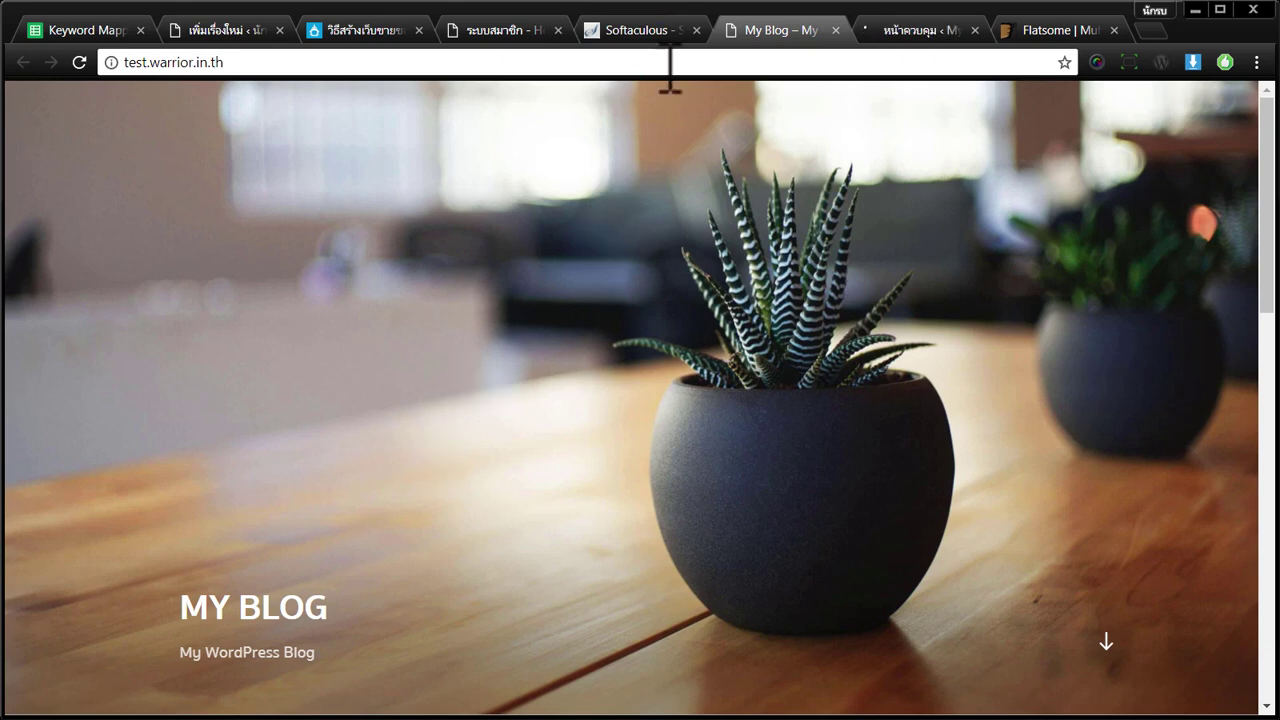
{"action": "left_click", "coordinate": [660, 33]}
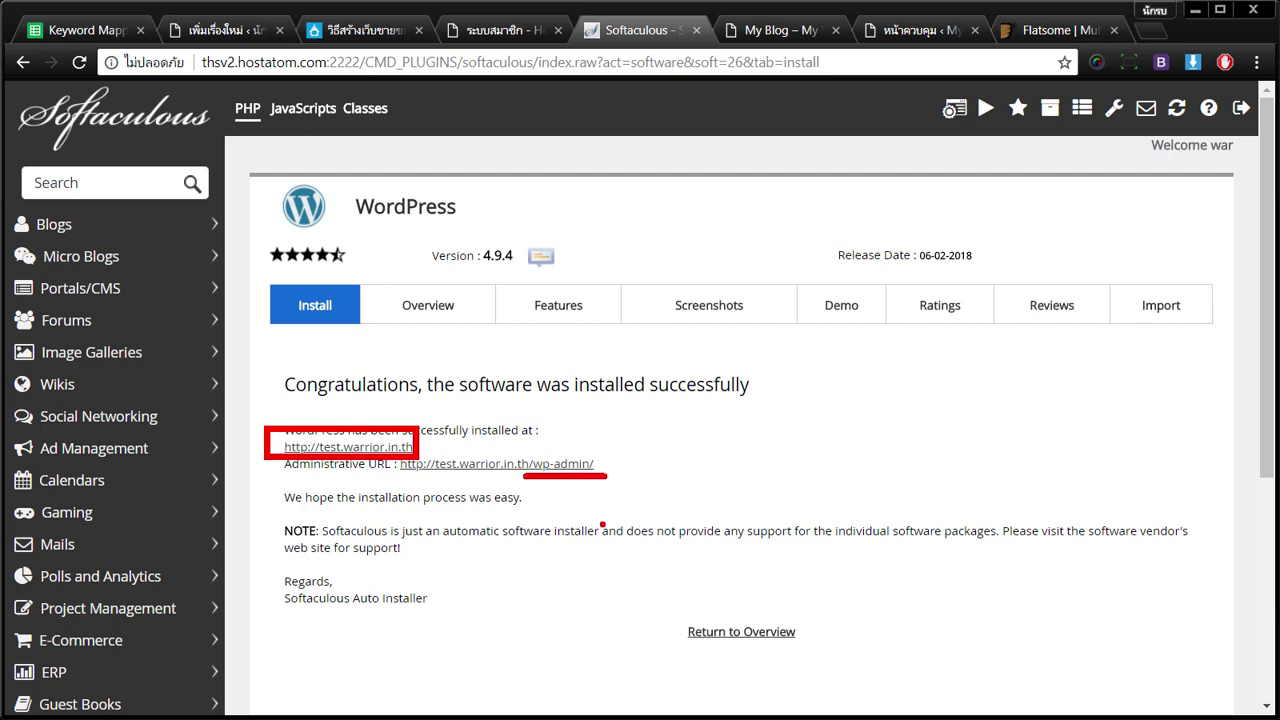
{"action": "left_click", "coordinate": [908, 31]}
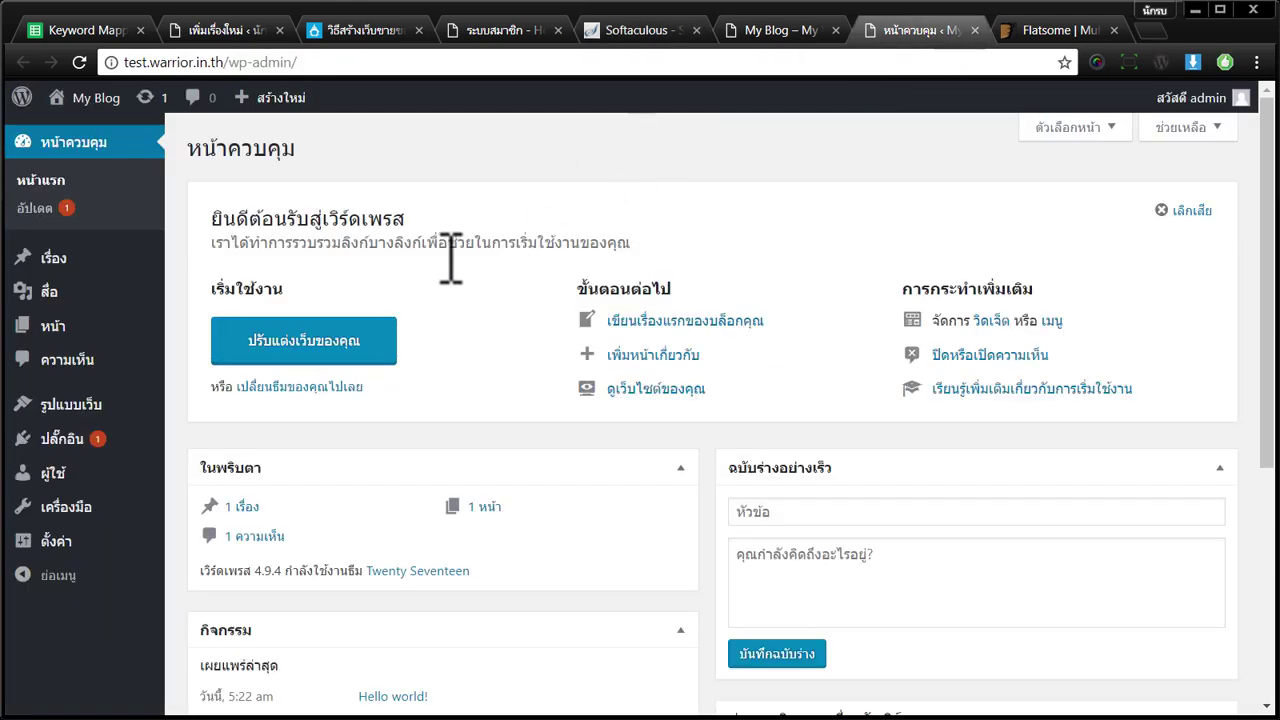
- Switch back and forth between the WordPress dashboard and the public My Blog site, ending on the dashboard
{"action": "left_click", "coordinate": [96, 97]}
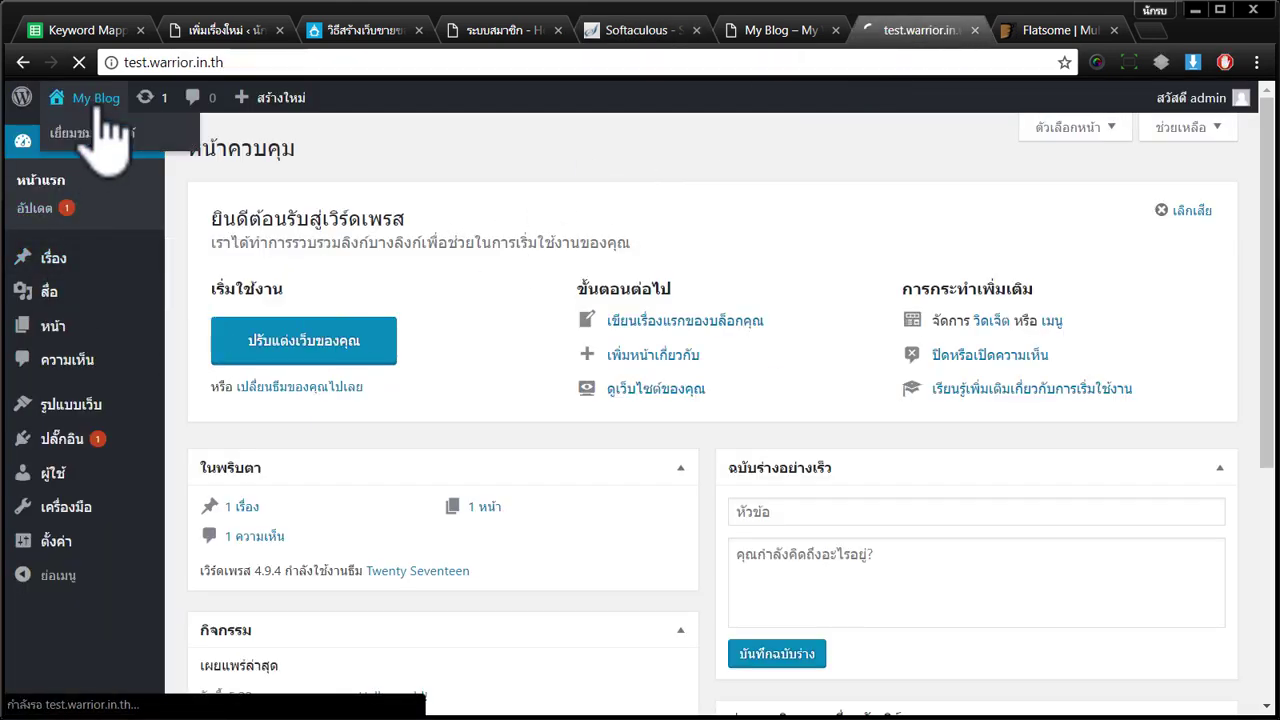
{"action": "left_click", "coordinate": [98, 115]}
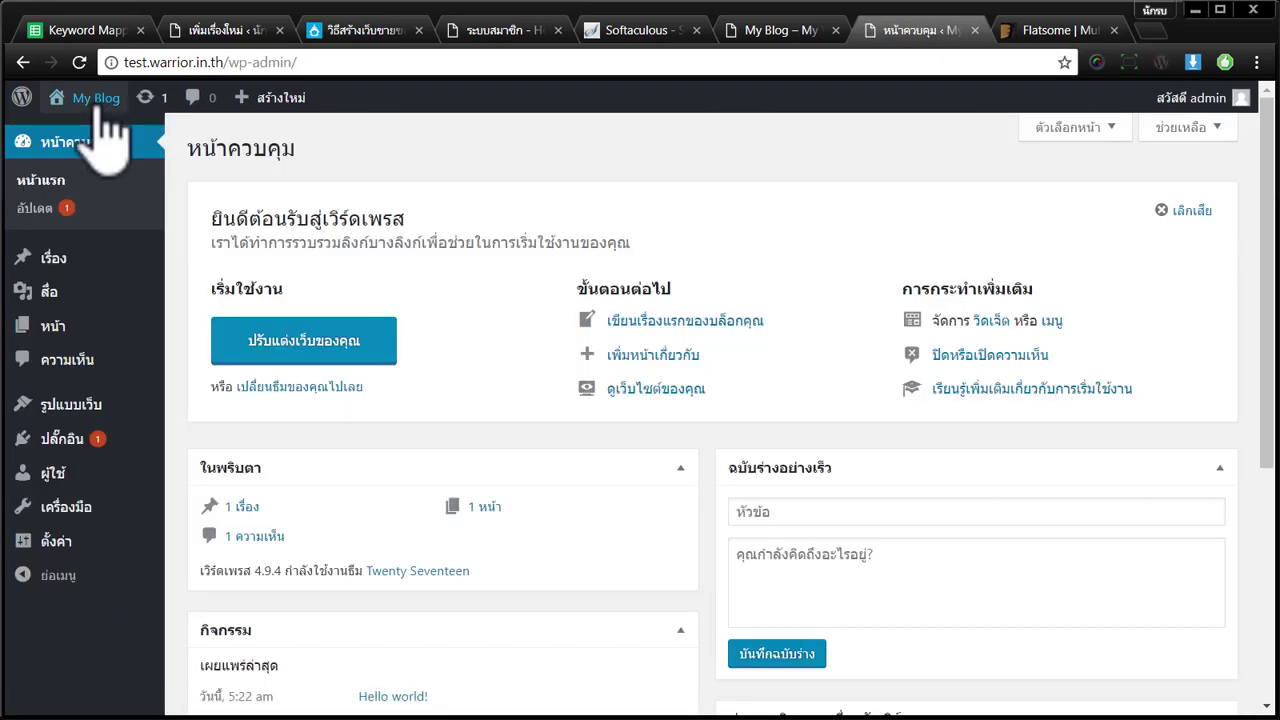
{"action": "left_click", "coordinate": [103, 105]}
{"action": "left_click", "coordinate": [98, 118]}
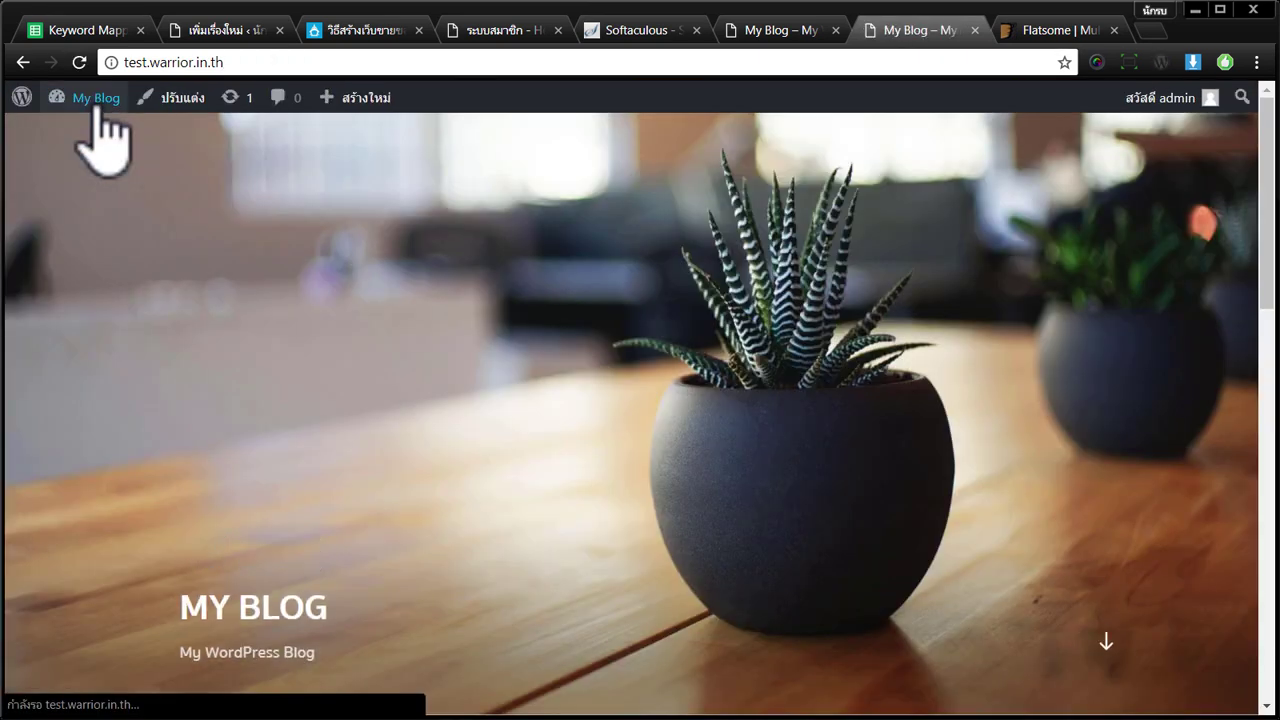
{"action": "left_click", "coordinate": [96, 100]}
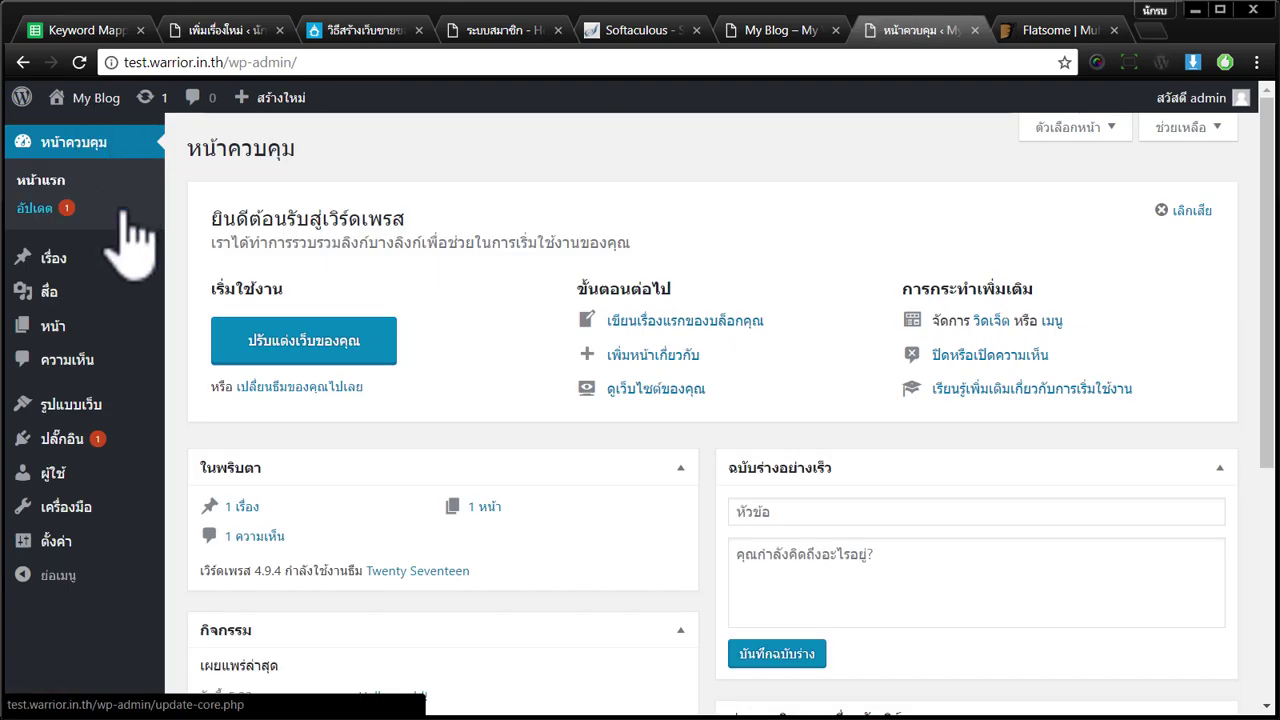
- Open the WordPress page for adding new themes and list the popular (ยอดนิยม) themes
{"action": "mouse_move", "coordinate": [90, 432]}
{"action": "left_click", "coordinate": [174, 410]}
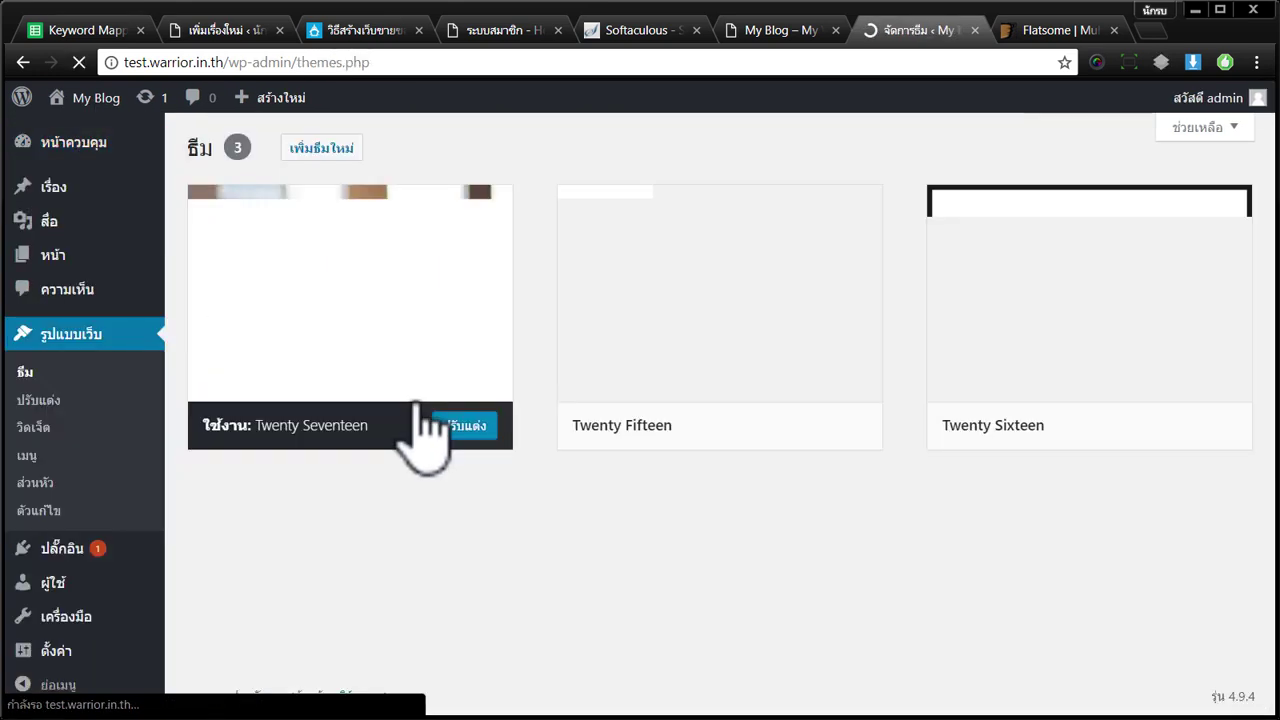
{"action": "left_click", "coordinate": [352, 153]}
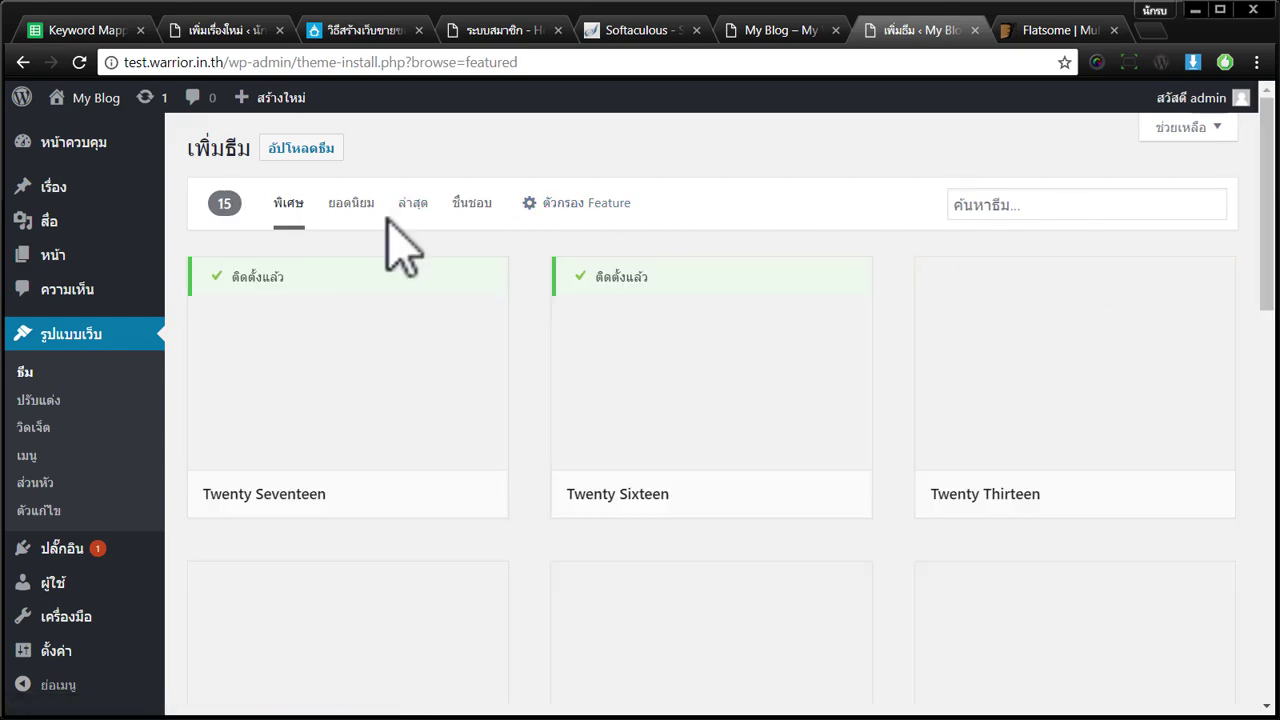
{"action": "left_click", "coordinate": [352, 208]}
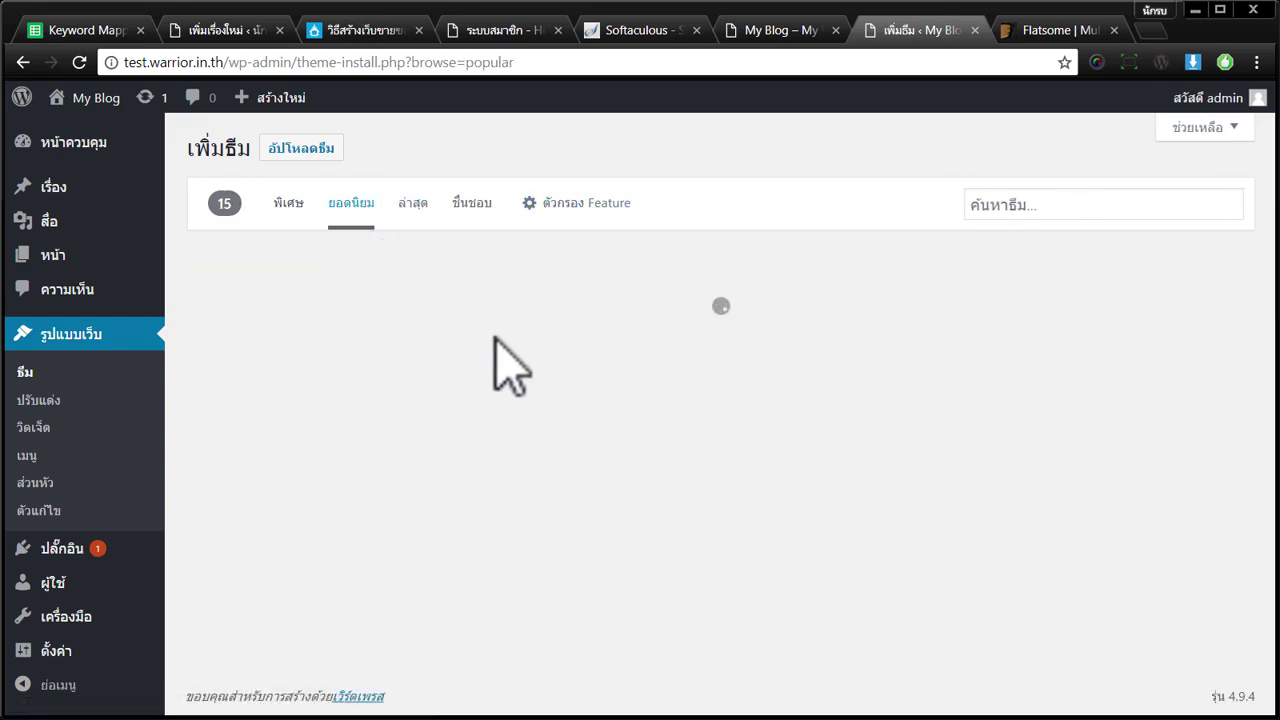
- Browse the available popular themes and return to the start of the list
{"action": "scroll", "coordinate": [512, 360], "scroll_direction": "down", "scroll_amount": 10}
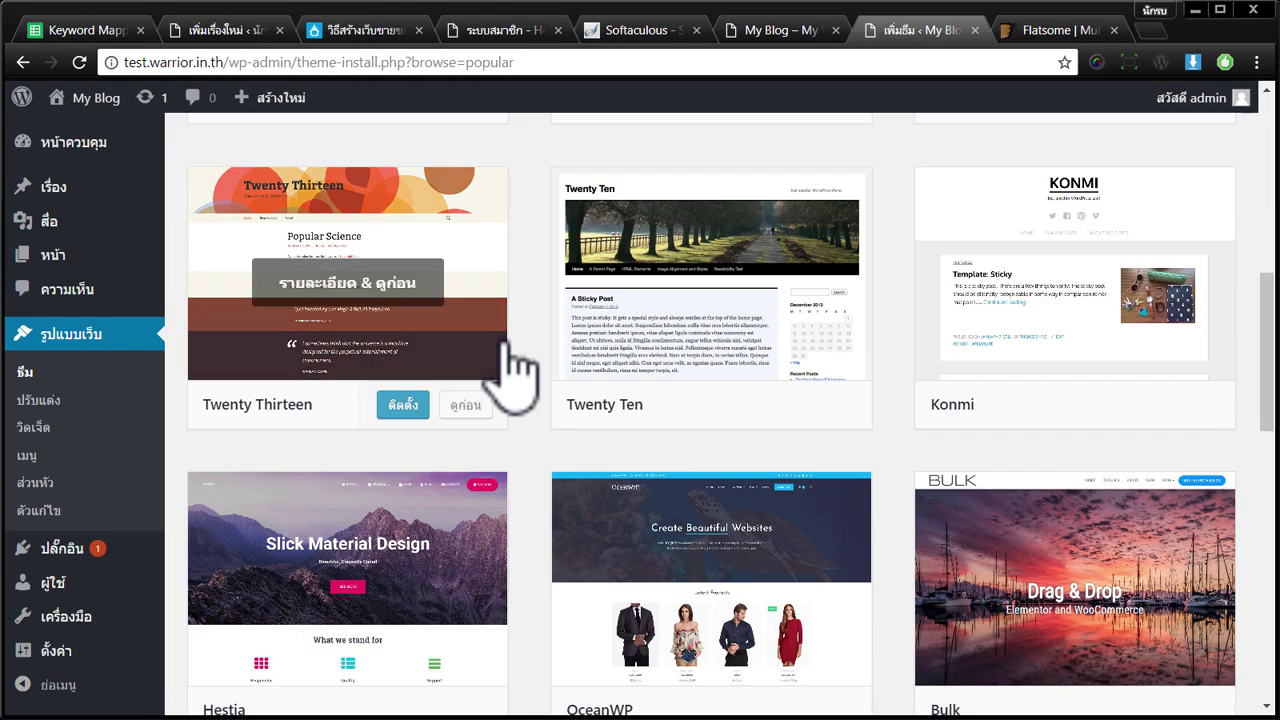
{"action": "scroll", "coordinate": [512, 345], "scroll_direction": "down", "scroll_amount": 10}
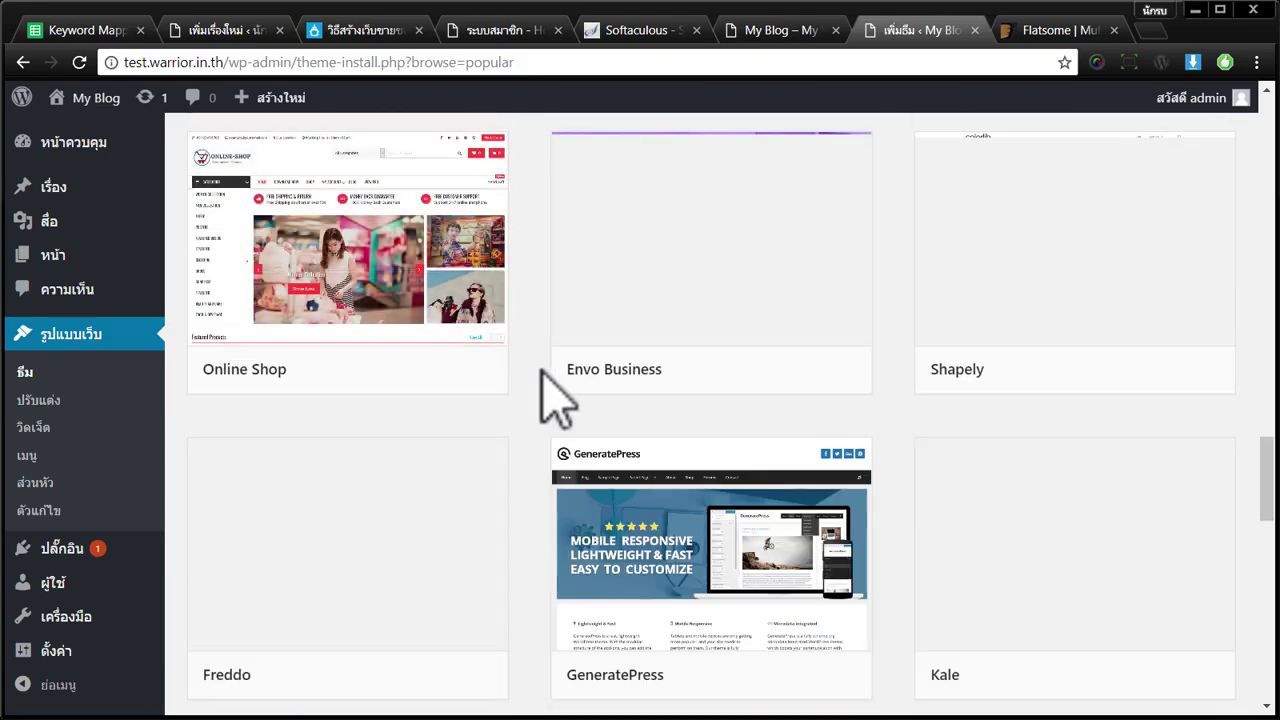
{"action": "scroll", "coordinate": [541, 372], "scroll_direction": "down", "scroll_amount": 6}
{"action": "scroll", "coordinate": [541, 372], "scroll_direction": "down", "scroll_amount": 7}
{"action": "scroll", "coordinate": [541, 372], "scroll_direction": "up", "scroll_amount": 7}
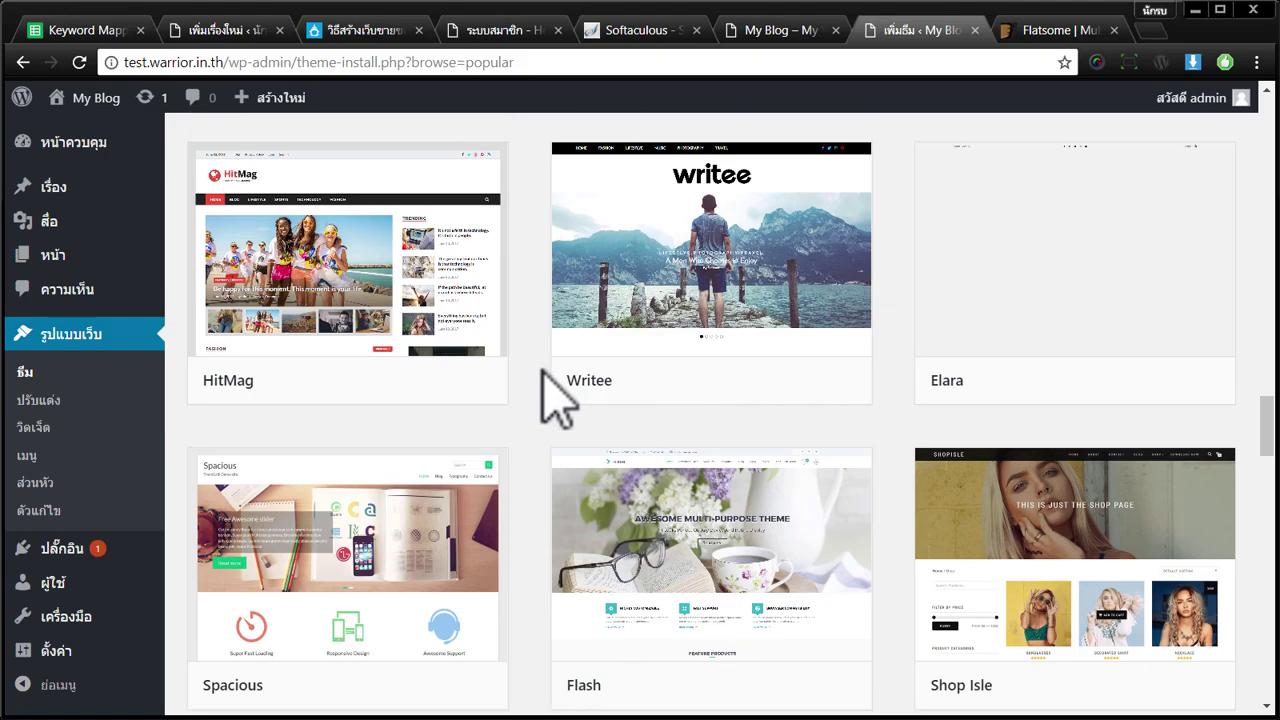
{"action": "scroll", "coordinate": [541, 370], "scroll_direction": "down", "scroll_amount": 10}
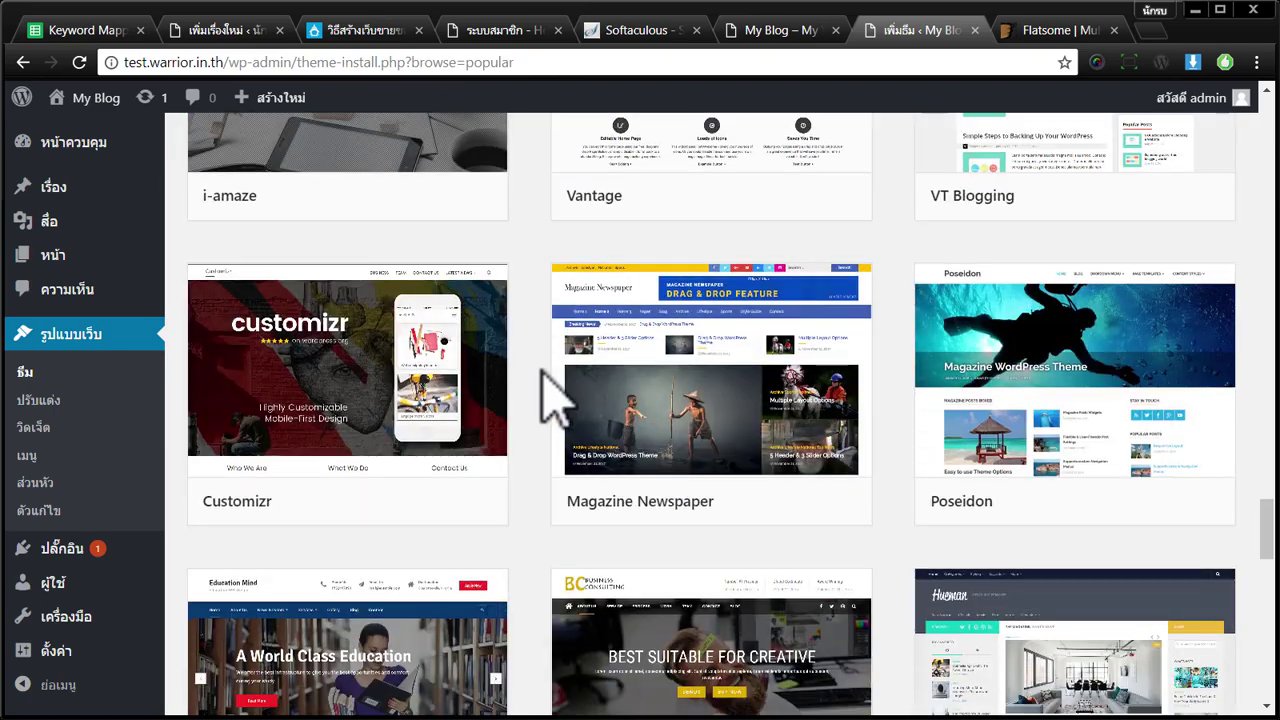
{"action": "scroll", "coordinate": [543, 386], "scroll_direction": "down", "scroll_amount": 10}
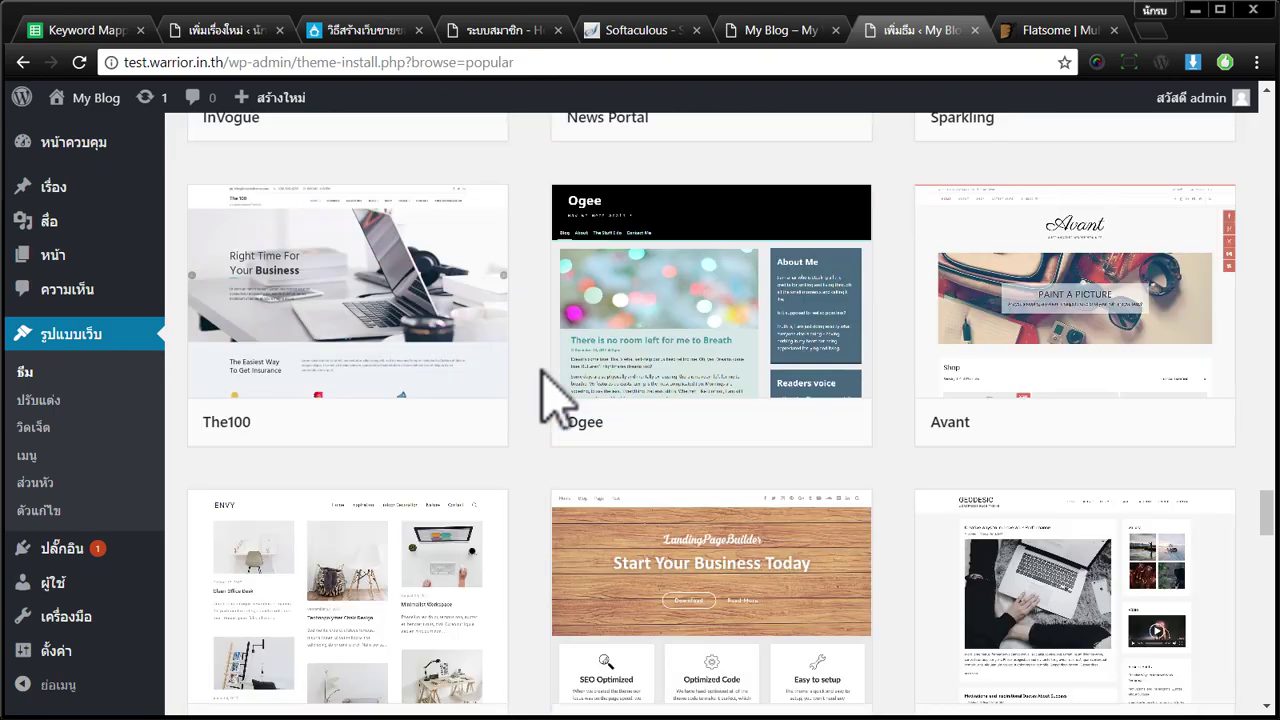
{"action": "scroll", "coordinate": [595, 460], "scroll_direction": "down", "scroll_amount": 3}
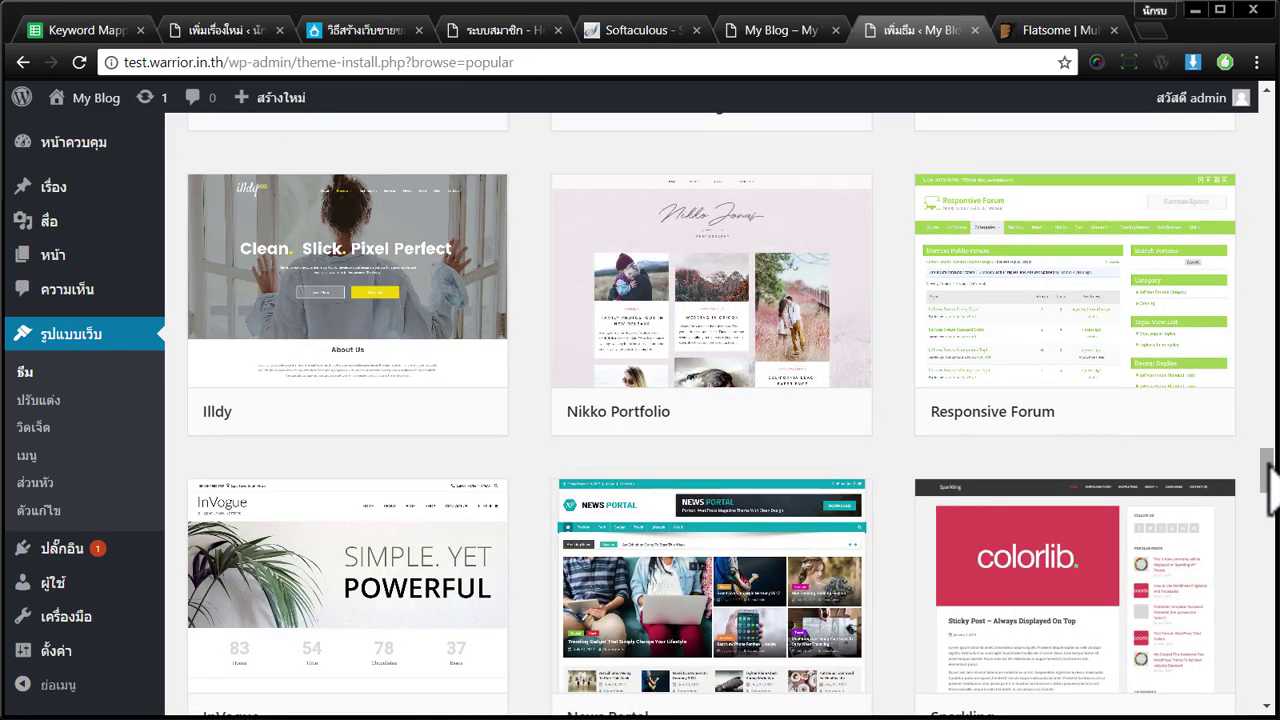
{"action": "left_click_drag", "start_coordinate": [1268, 505], "coordinate": [1270, 105]}
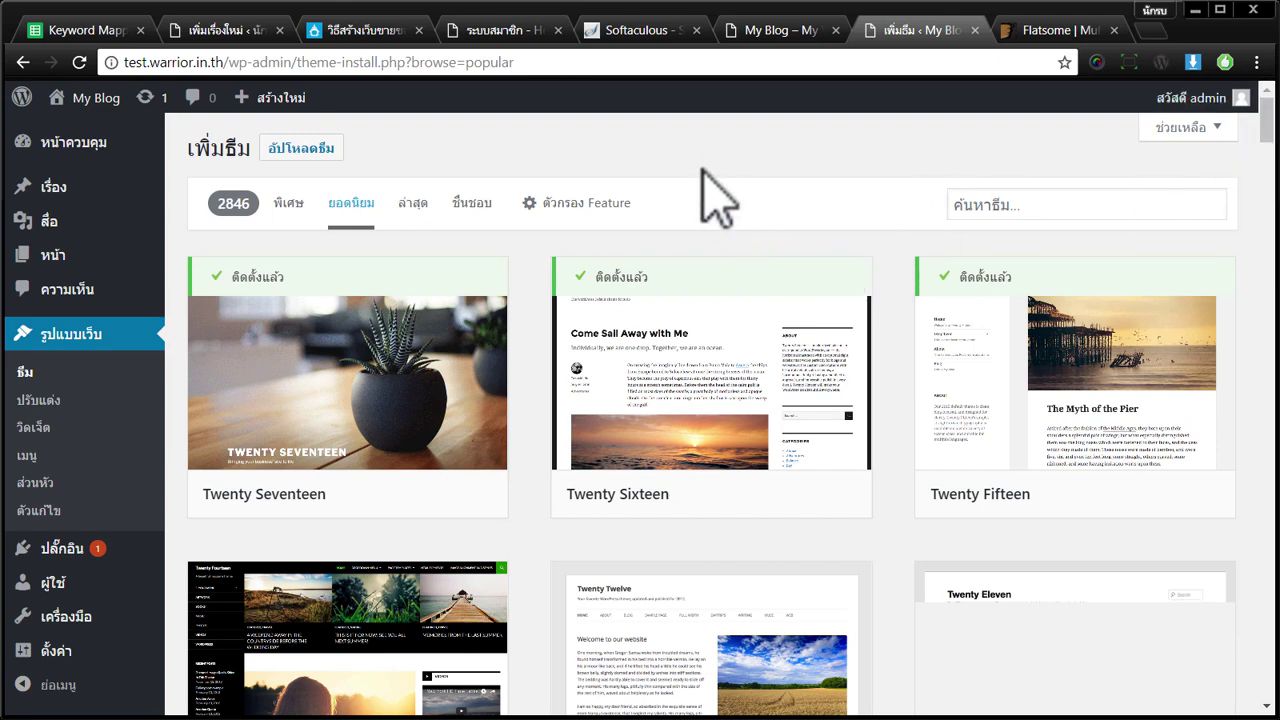
- View the Flatsome WooCommerce theme page on ThemeForest and check the Regular License purchase price
{"action": "left_click", "coordinate": [1058, 30]}
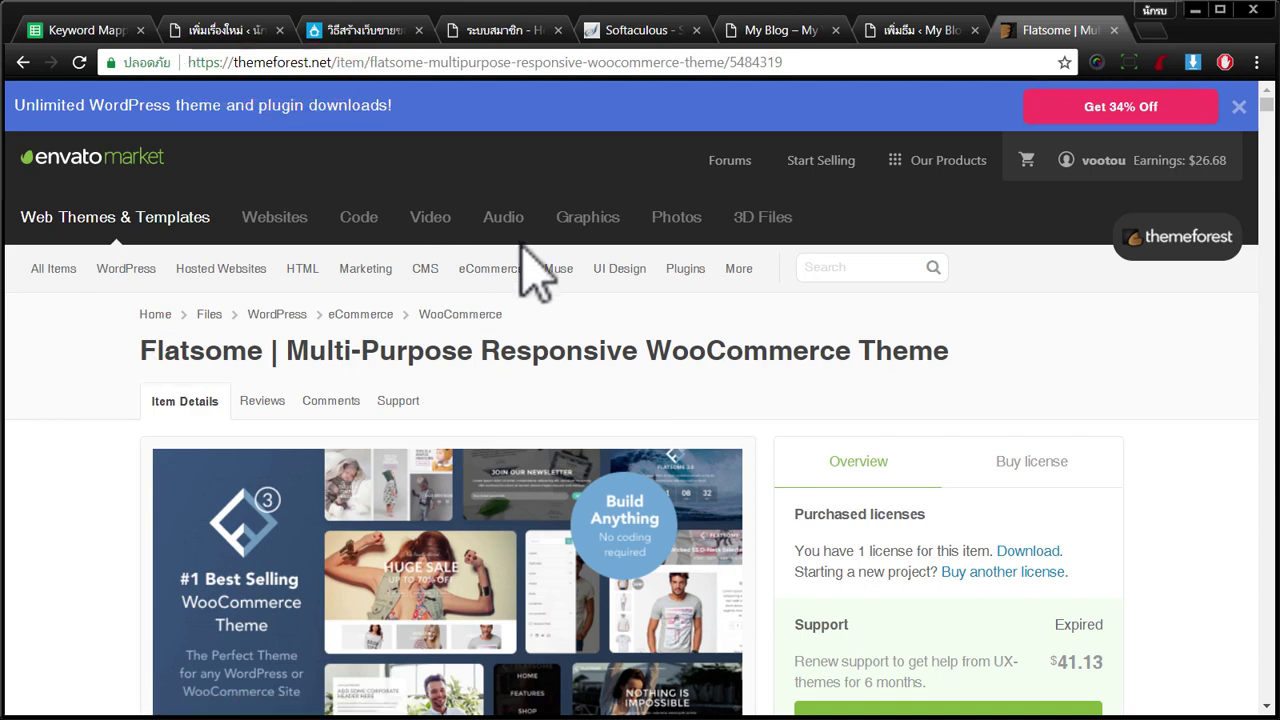
{"action": "scroll", "coordinate": [580, 290], "scroll_direction": "down", "scroll_amount": 3}
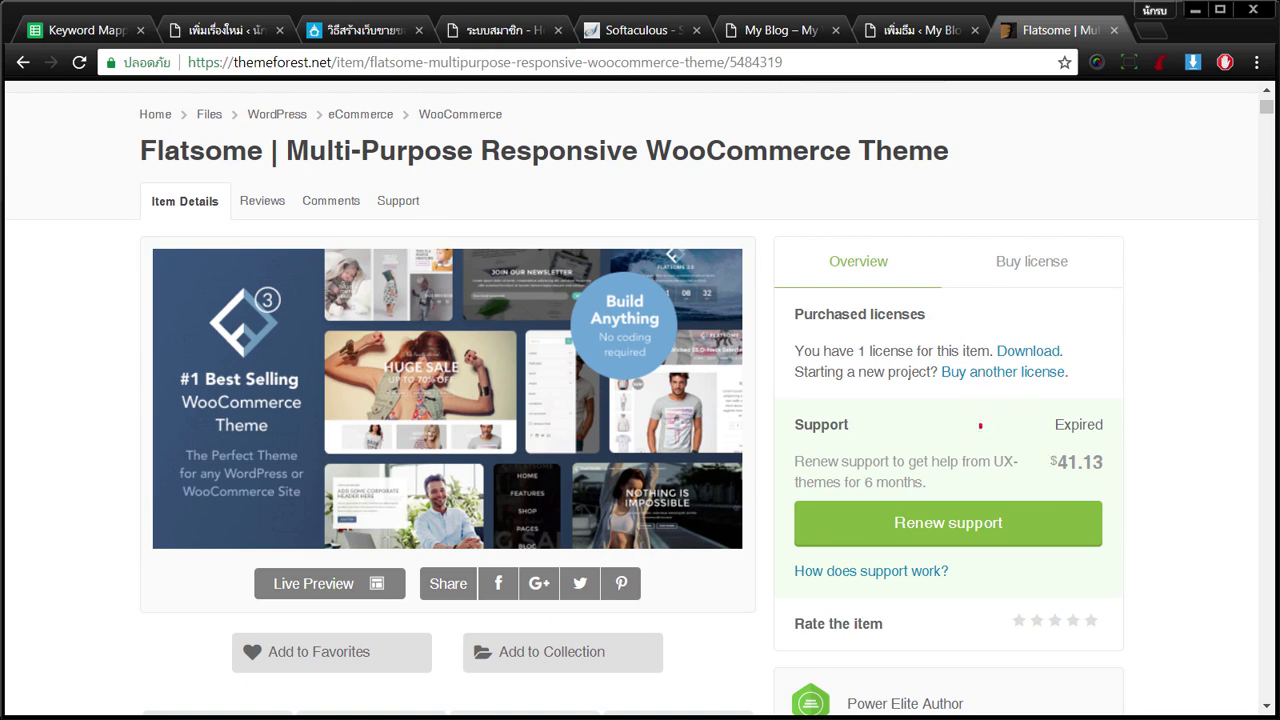
{"action": "left_click", "coordinate": [1046, 276]}
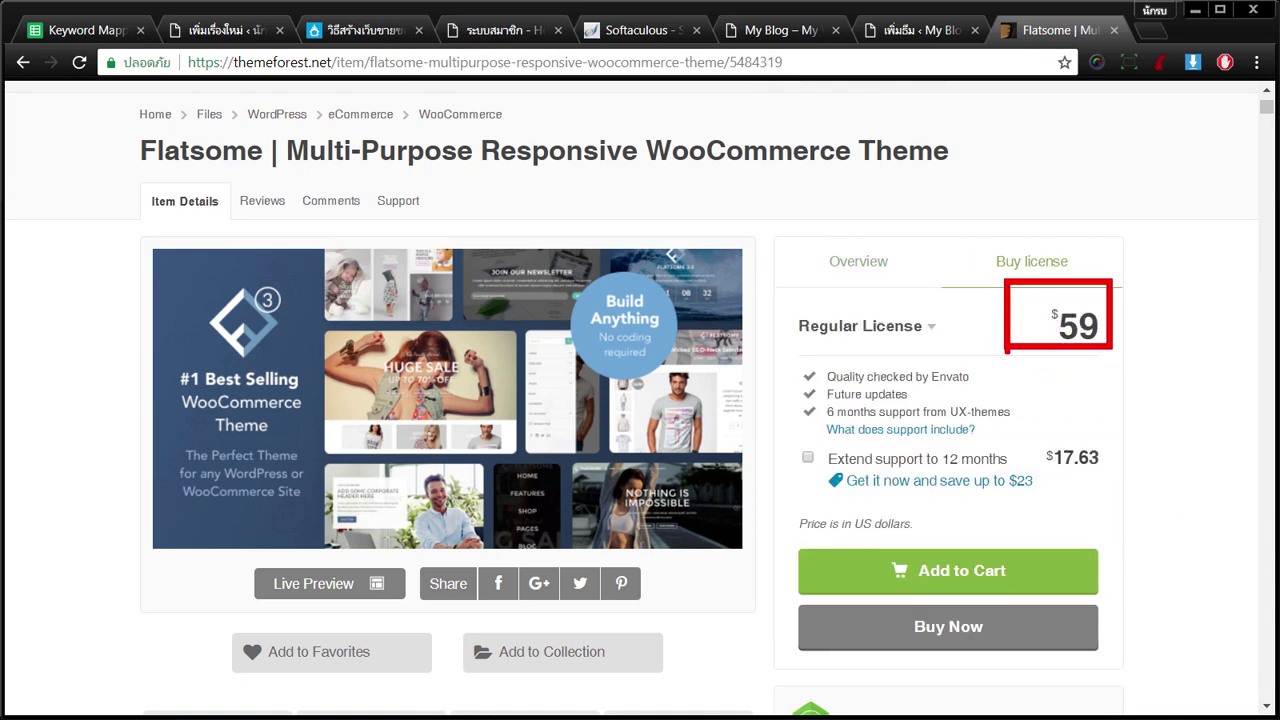
{"action": "scroll", "coordinate": [934, 314], "scroll_direction": "up", "scroll_amount": 2}
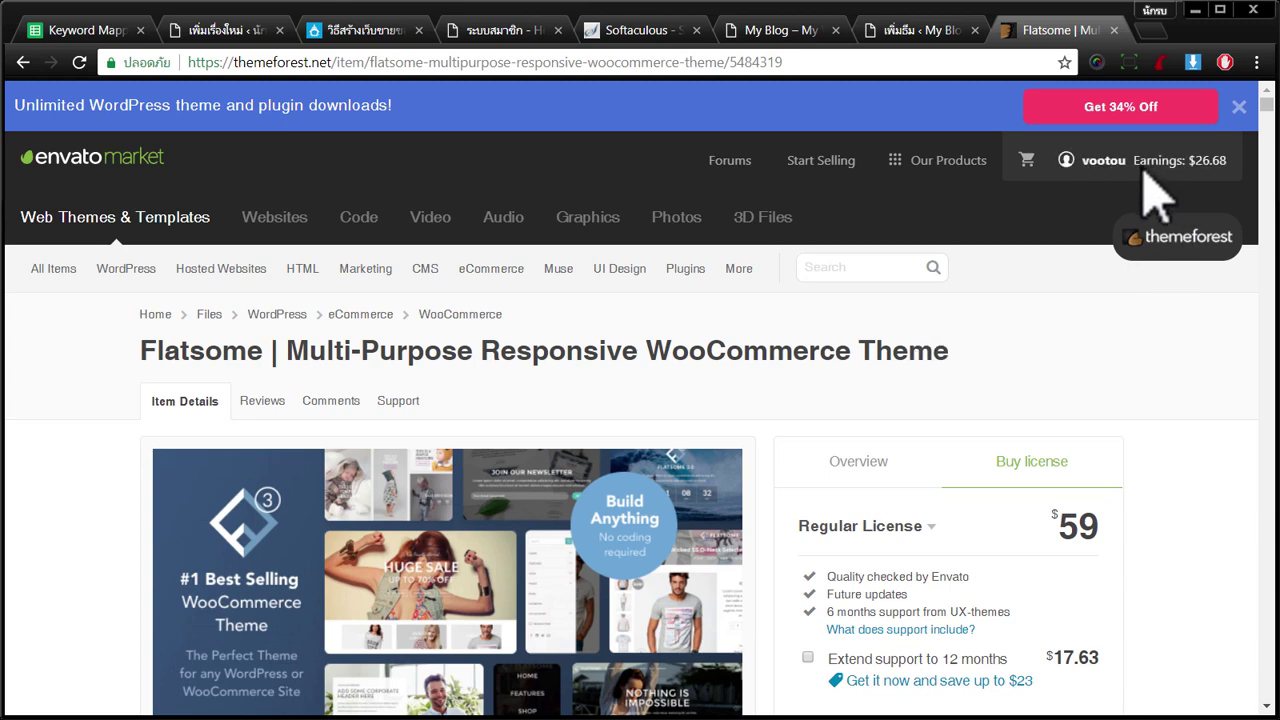
- Open the ThemeForest account's downloads and download Flatsome as the installable WordPress file only
{"action": "mouse_move", "coordinate": [1100, 165]}
{"action": "left_click", "coordinate": [958, 298]}
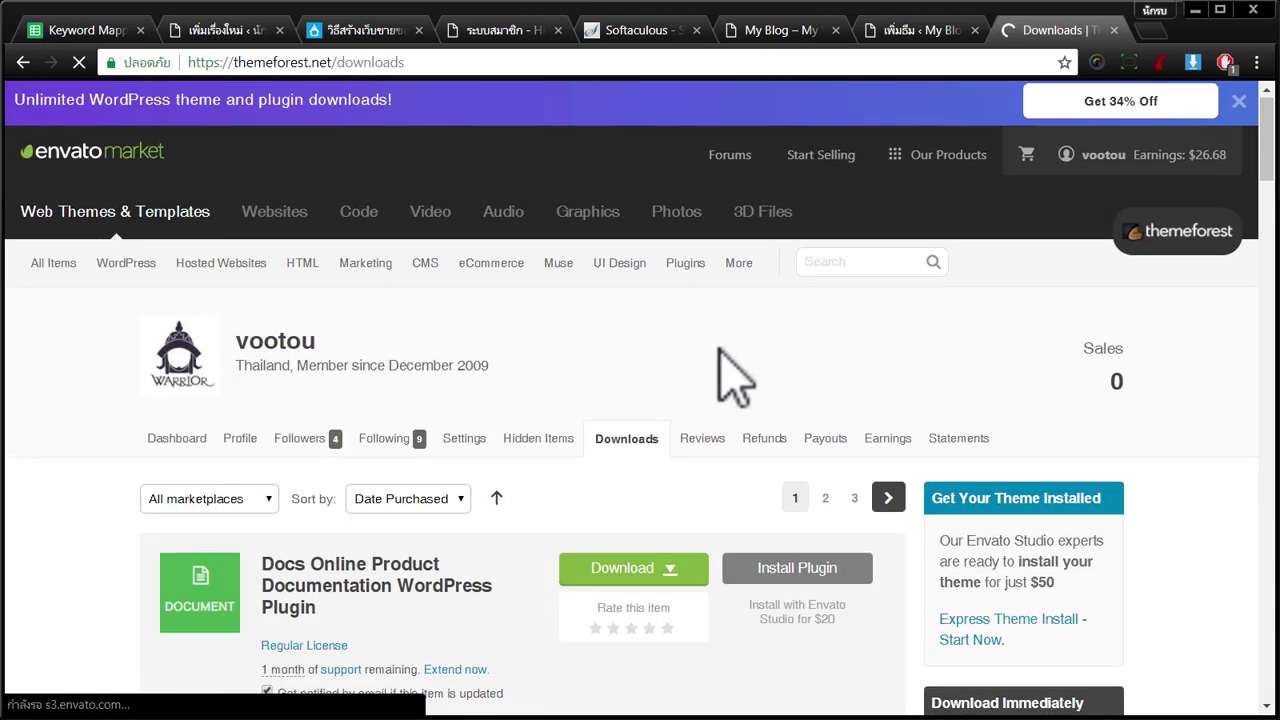
{"action": "scroll", "coordinate": [718, 350], "scroll_direction": "down", "scroll_amount": 3}
{"action": "scroll", "coordinate": [718, 350], "scroll_direction": "down", "scroll_amount": 4}
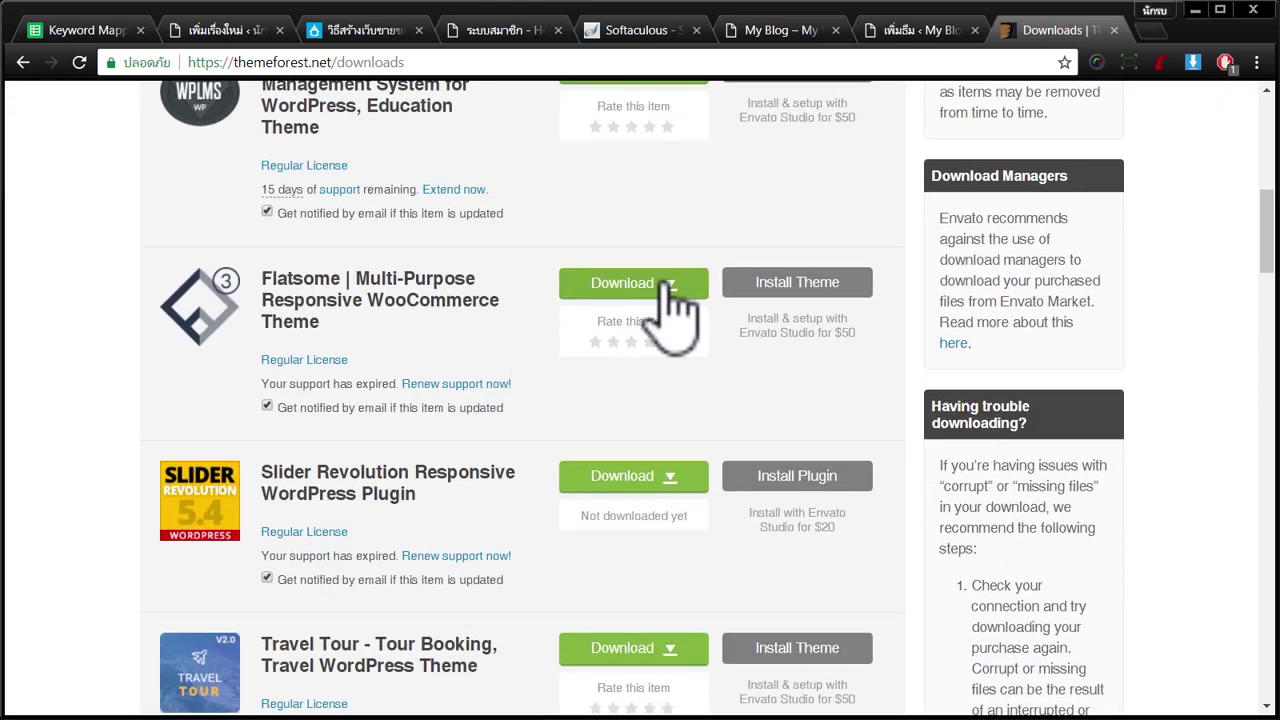
{"action": "left_click", "coordinate": [645, 284]}
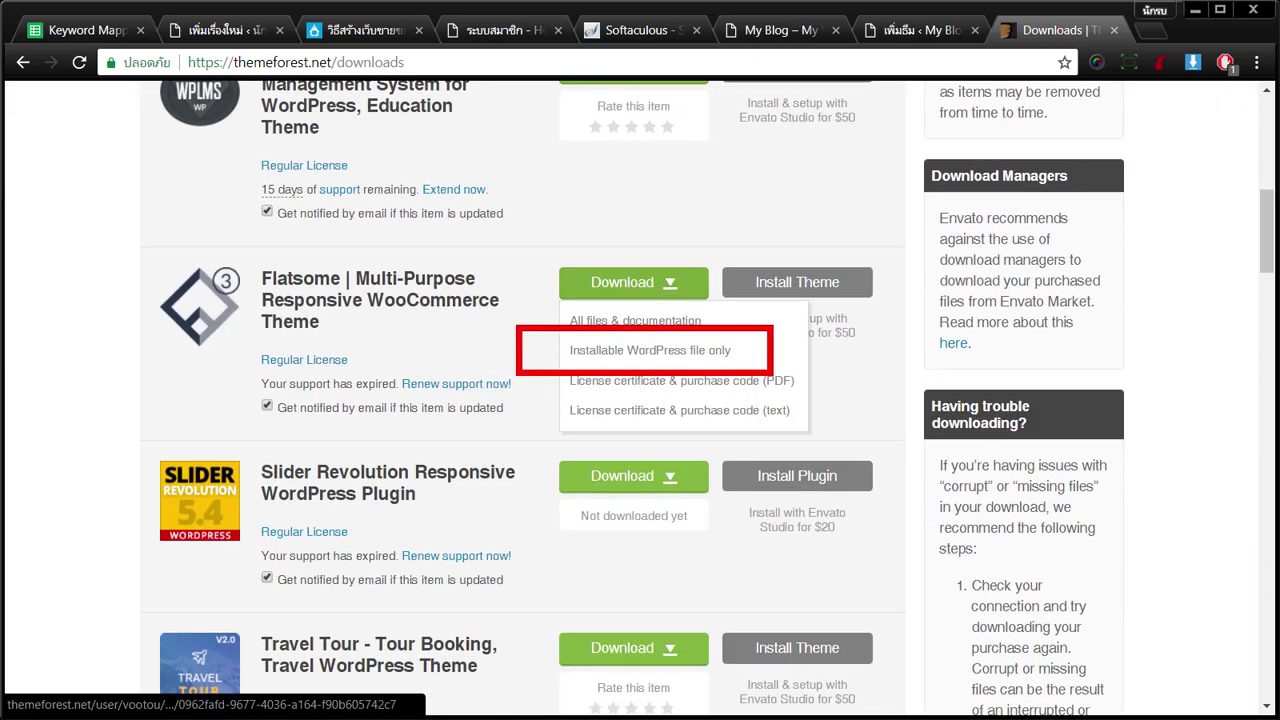
{"action": "left_click", "coordinate": [634, 352]}
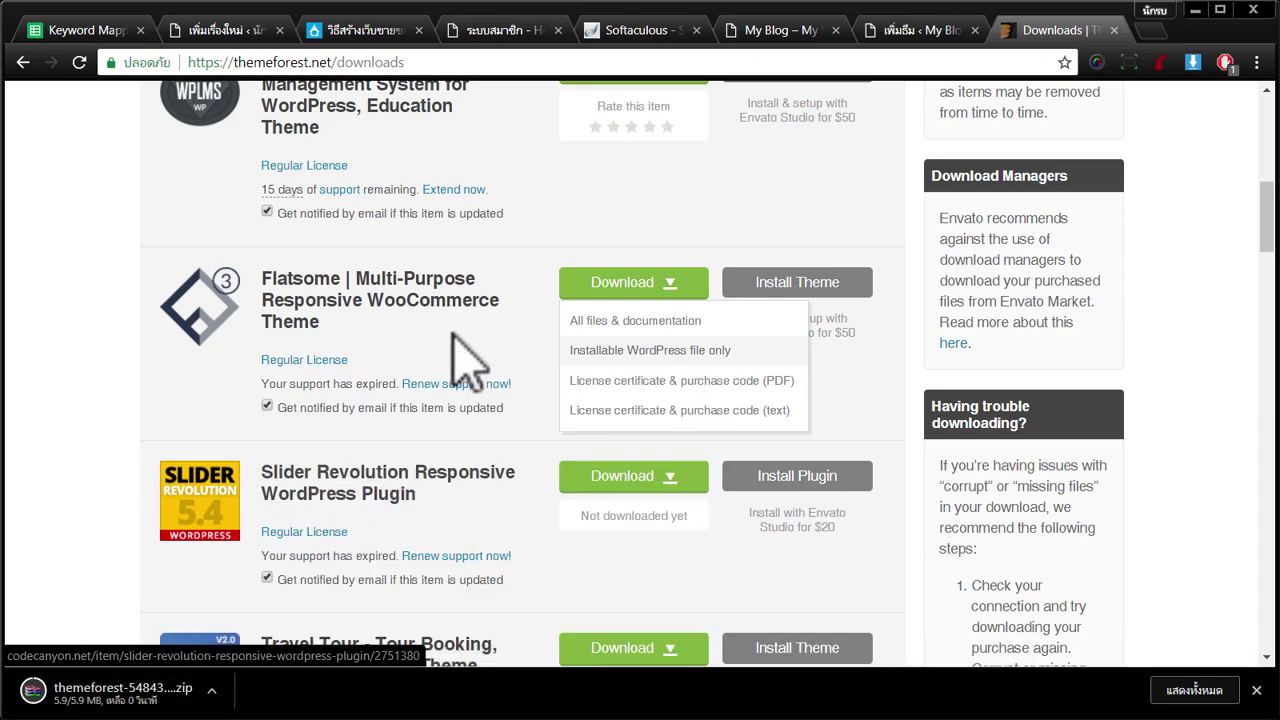
- Return to the WordPress admin of test.warrior.in.th and open the theme upload form for adding a new theme
{"action": "left_click", "coordinate": [502, 36]}
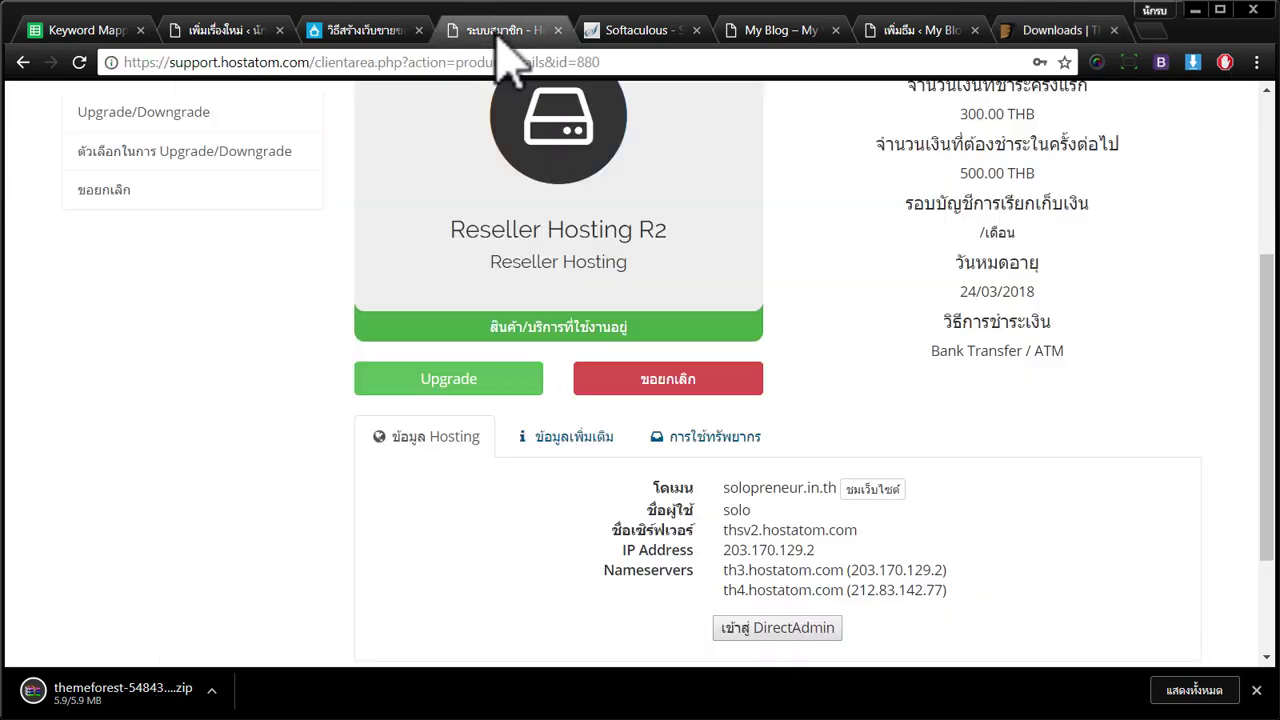
{"action": "left_click", "coordinate": [775, 35]}
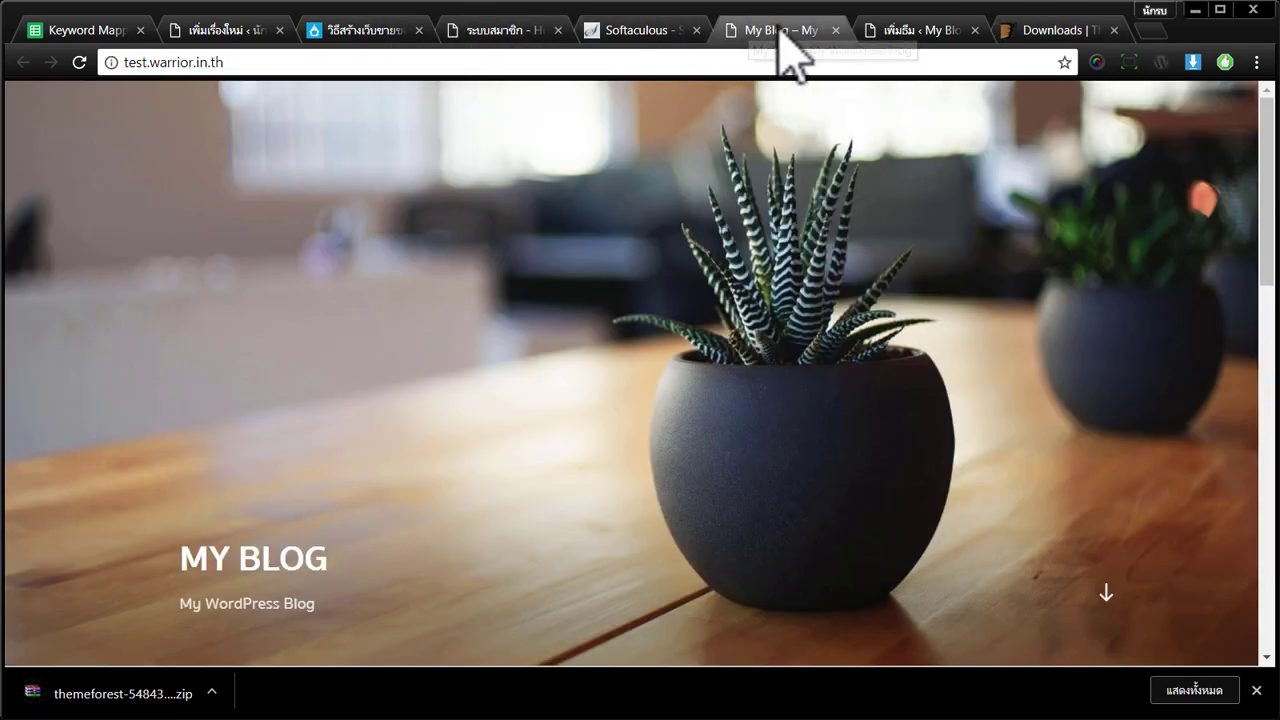
{"action": "left_click", "coordinate": [888, 32]}
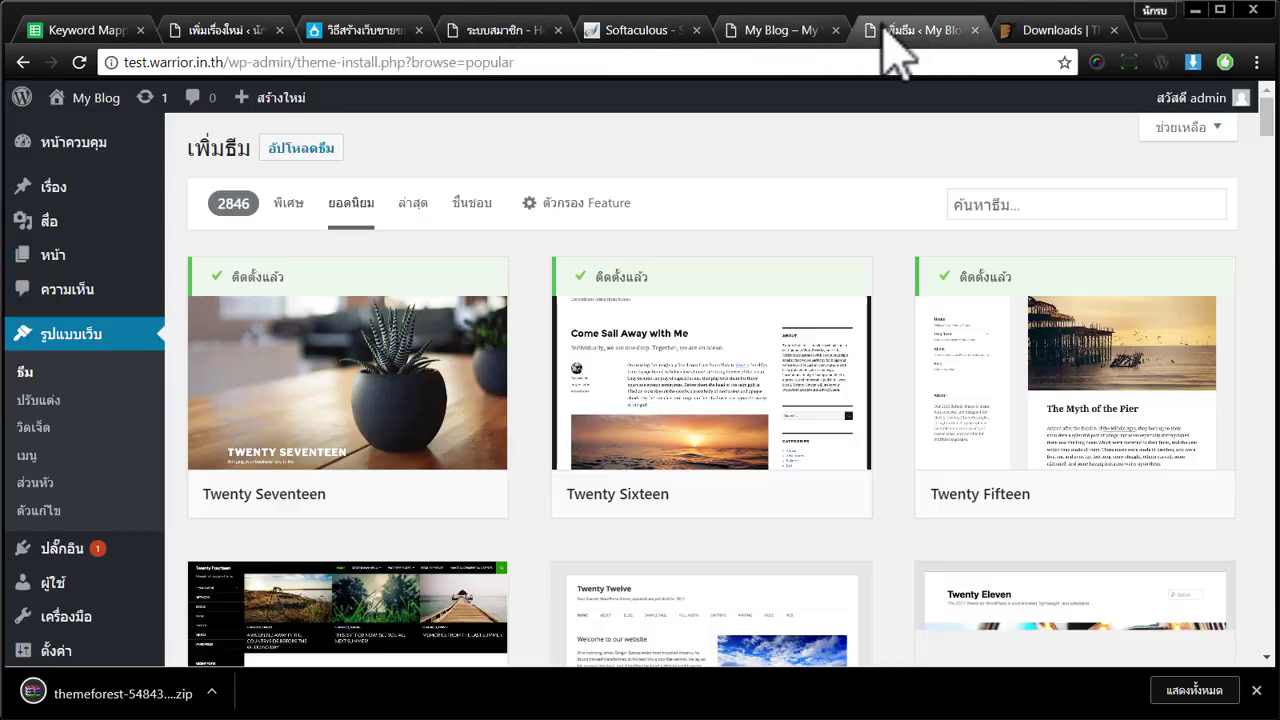
{"action": "left_click", "coordinate": [62, 362]}
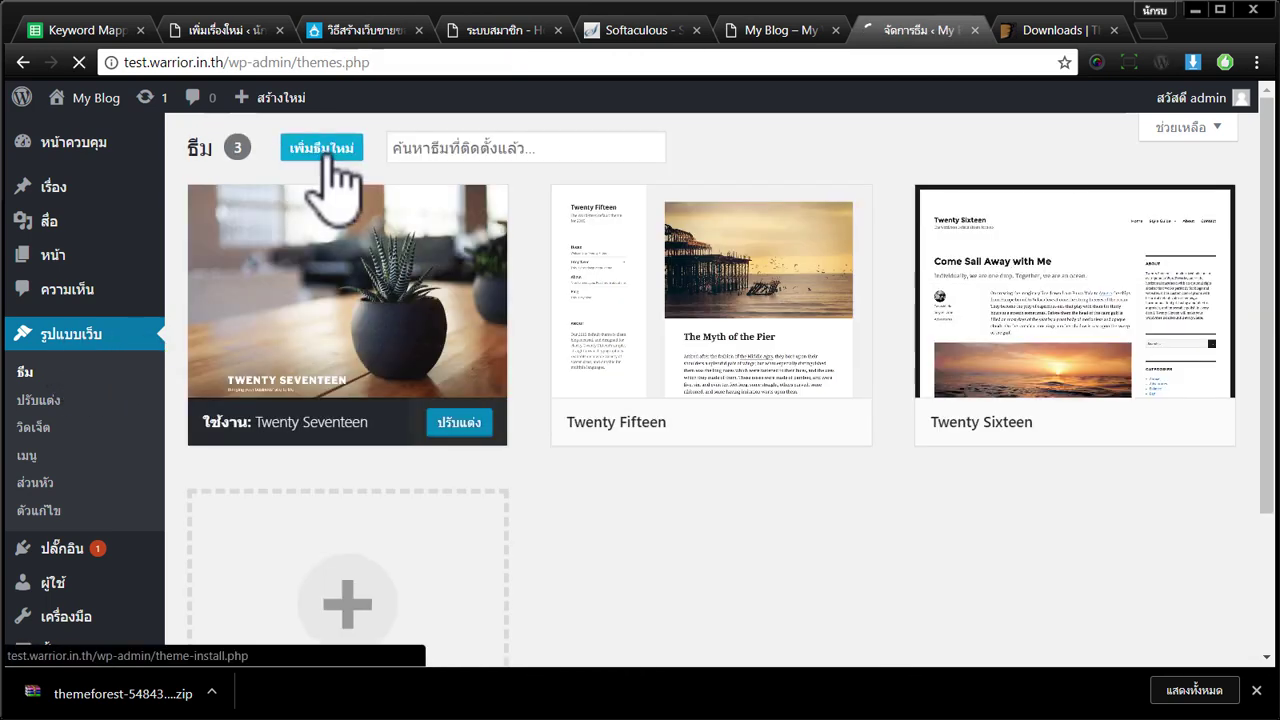
{"action": "left_click", "coordinate": [322, 152]}
{"action": "left_click", "coordinate": [328, 155]}
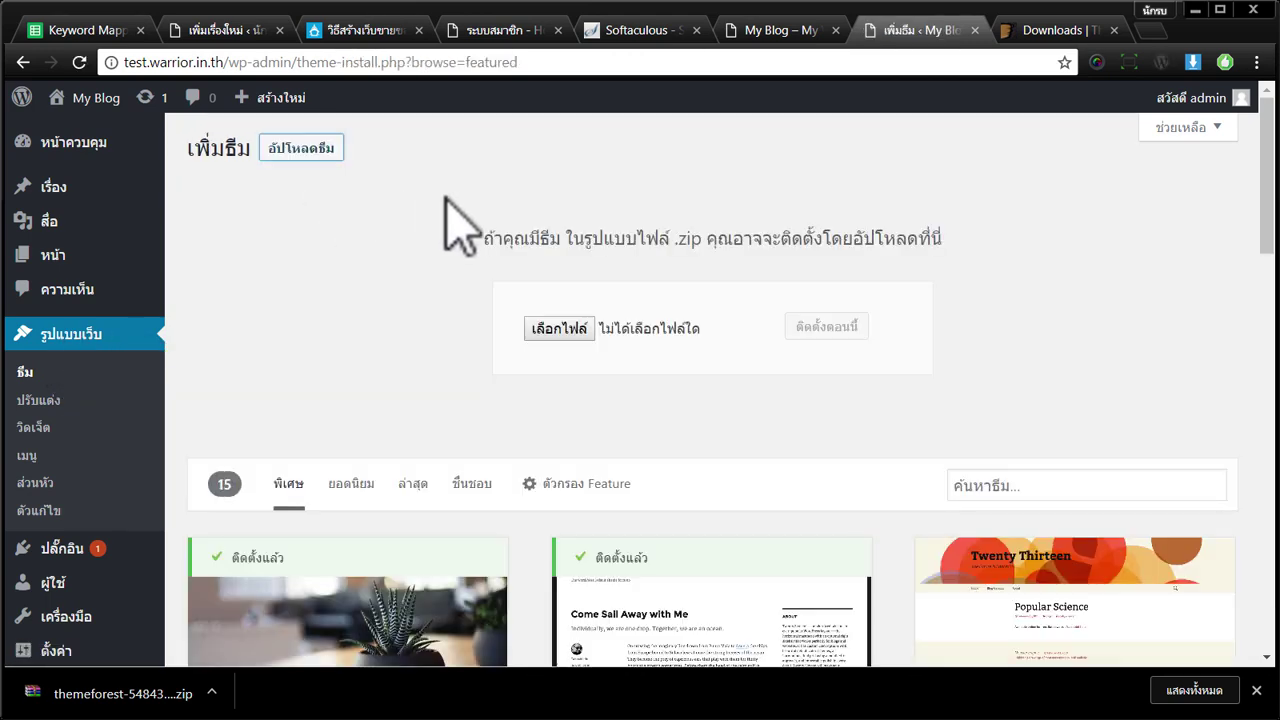
- Upload the downloaded themeforest-5484319-flatsome zip file from the Downloads folder and start installing it as a theme
{"action": "left_click", "coordinate": [578, 330]}
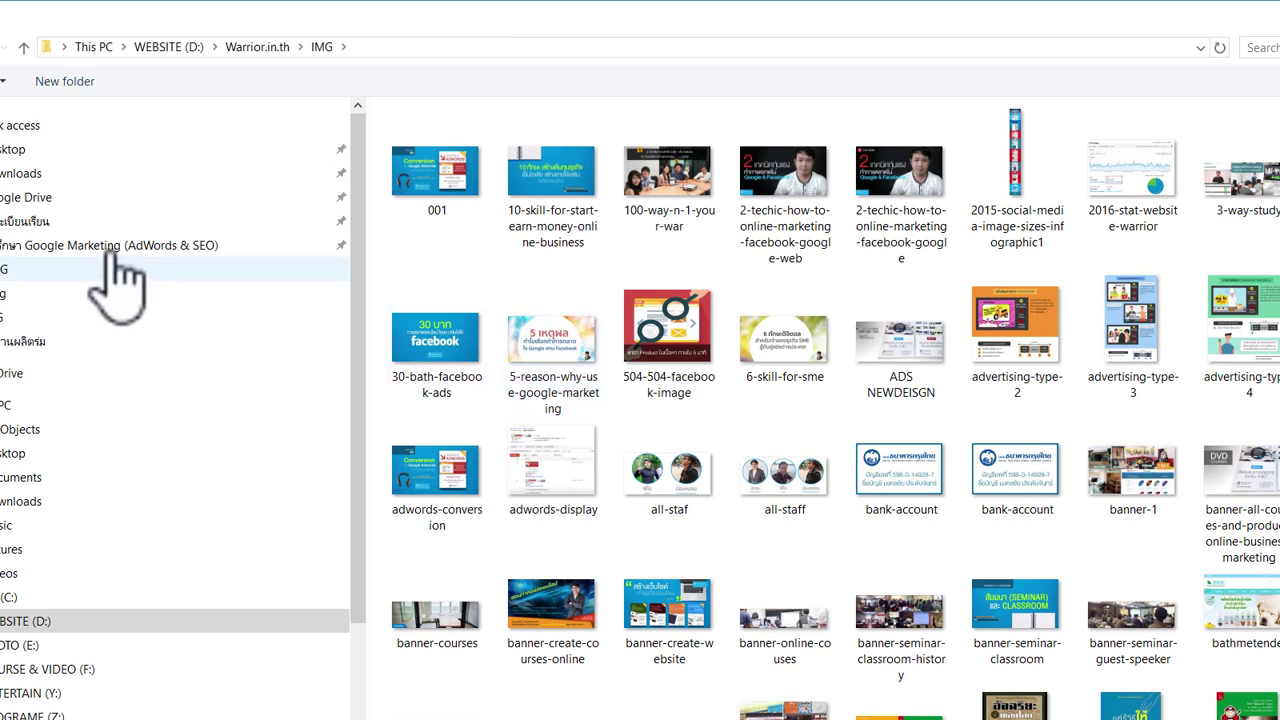
{"action": "left_click", "coordinate": [25, 173]}
{"action": "left_click", "coordinate": [500, 141]}
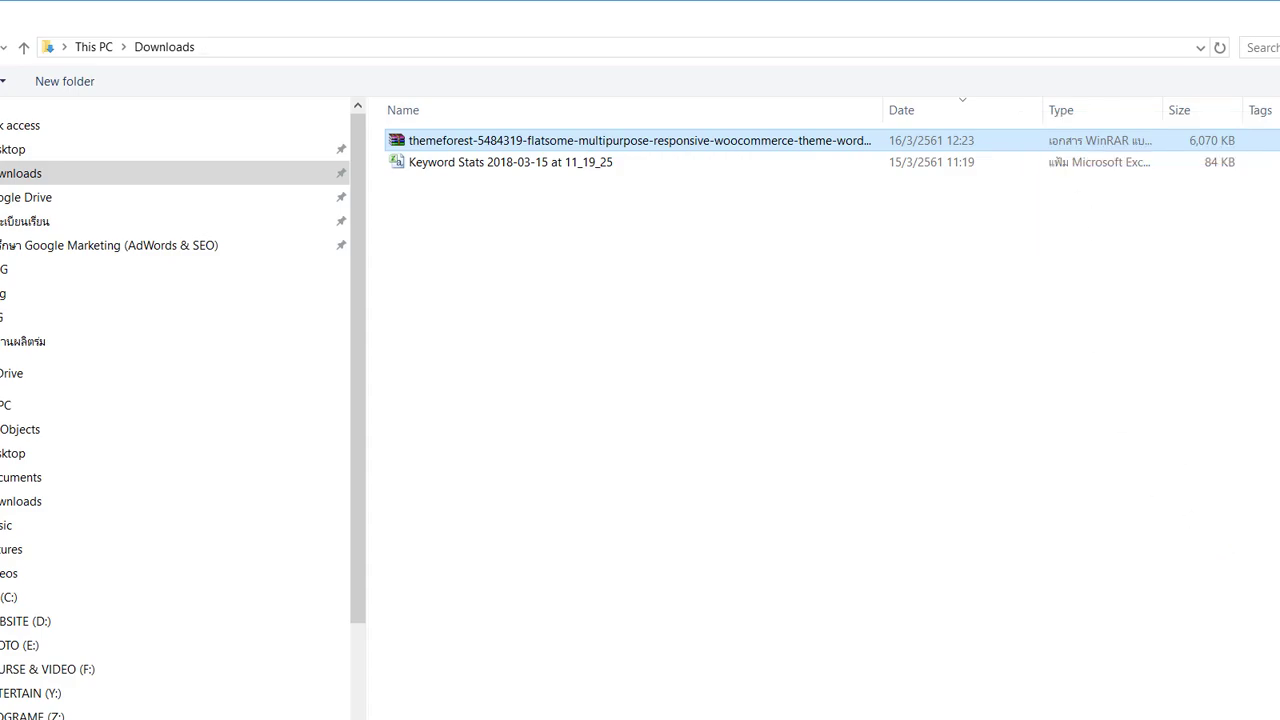
{"action": "left_click", "coordinate": [1100, 655]}
{"action": "left_click", "coordinate": [826, 327]}
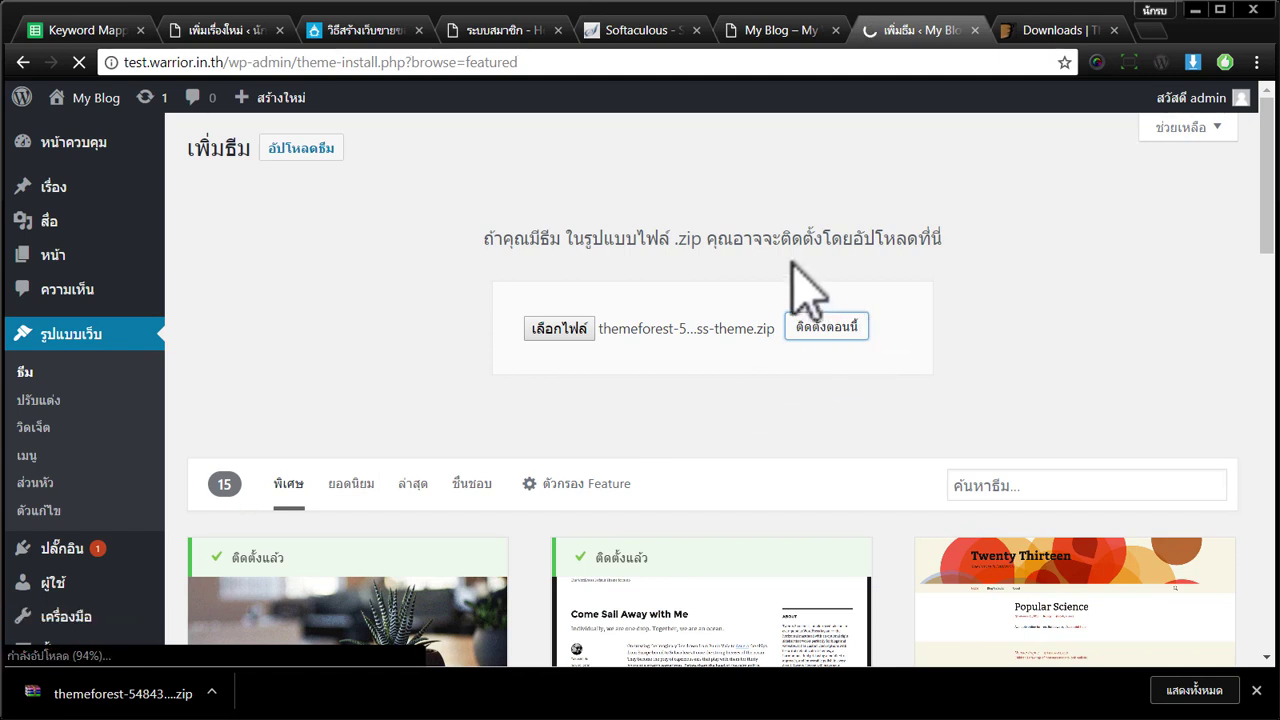
{"action": "left_click", "coordinate": [1256, 690]}
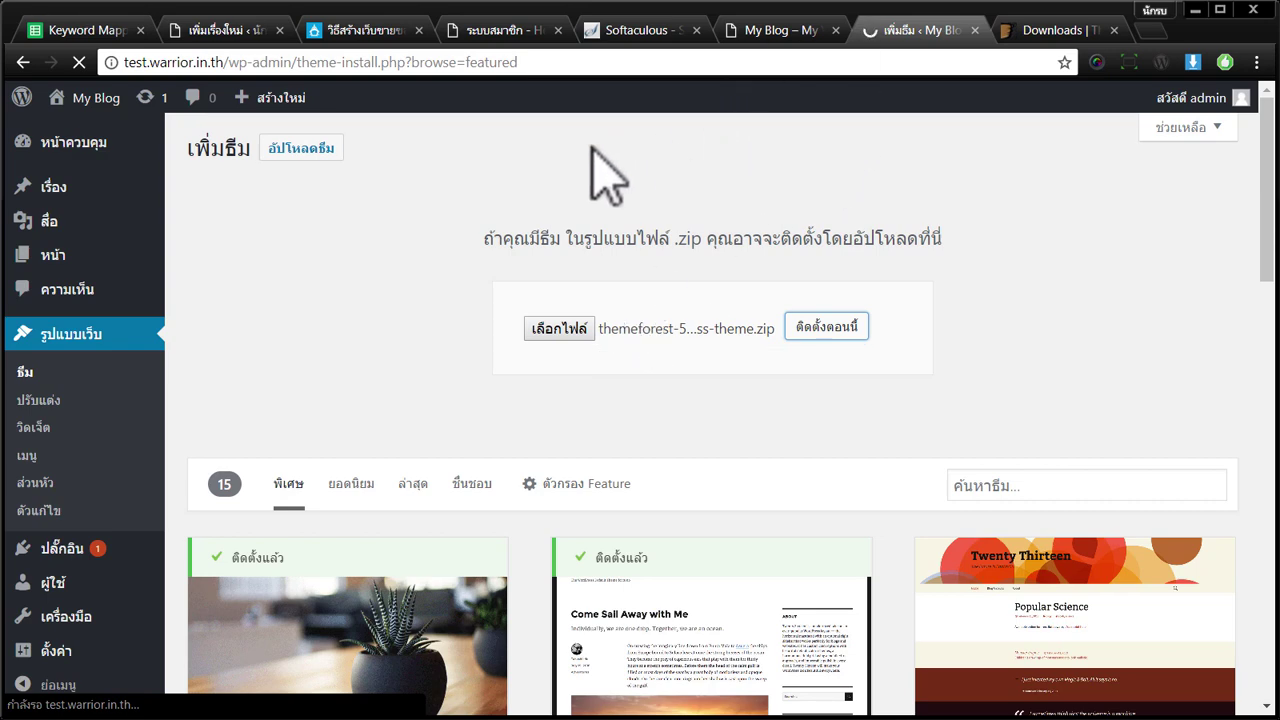
- Look over the current home page of test.warrior.in.th
{"action": "left_click", "coordinate": [765, 33]}
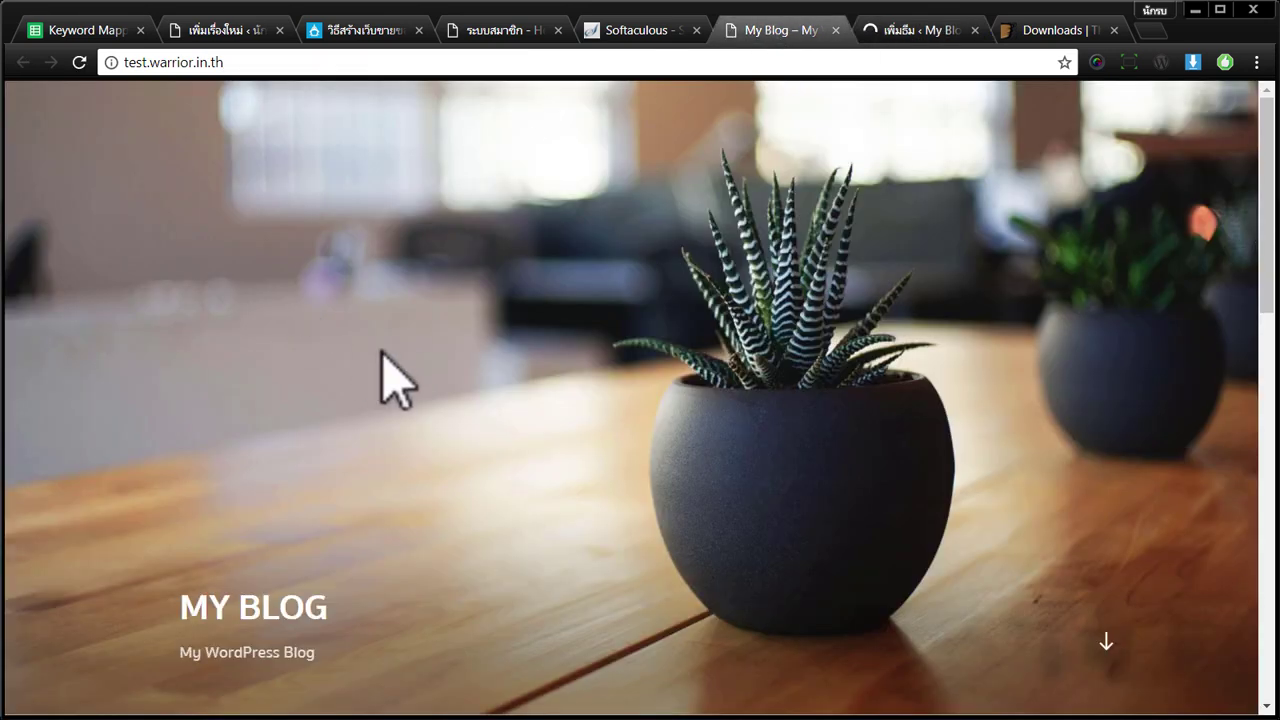
{"action": "scroll", "coordinate": [543, 330], "scroll_direction": "down", "scroll_amount": 4}
{"action": "scroll", "coordinate": [600, 280], "scroll_direction": "up", "scroll_amount": 4}
- Activate the uploaded Flatsome theme in WordPress and start its setup wizard
{"action": "left_click", "coordinate": [918, 30]}
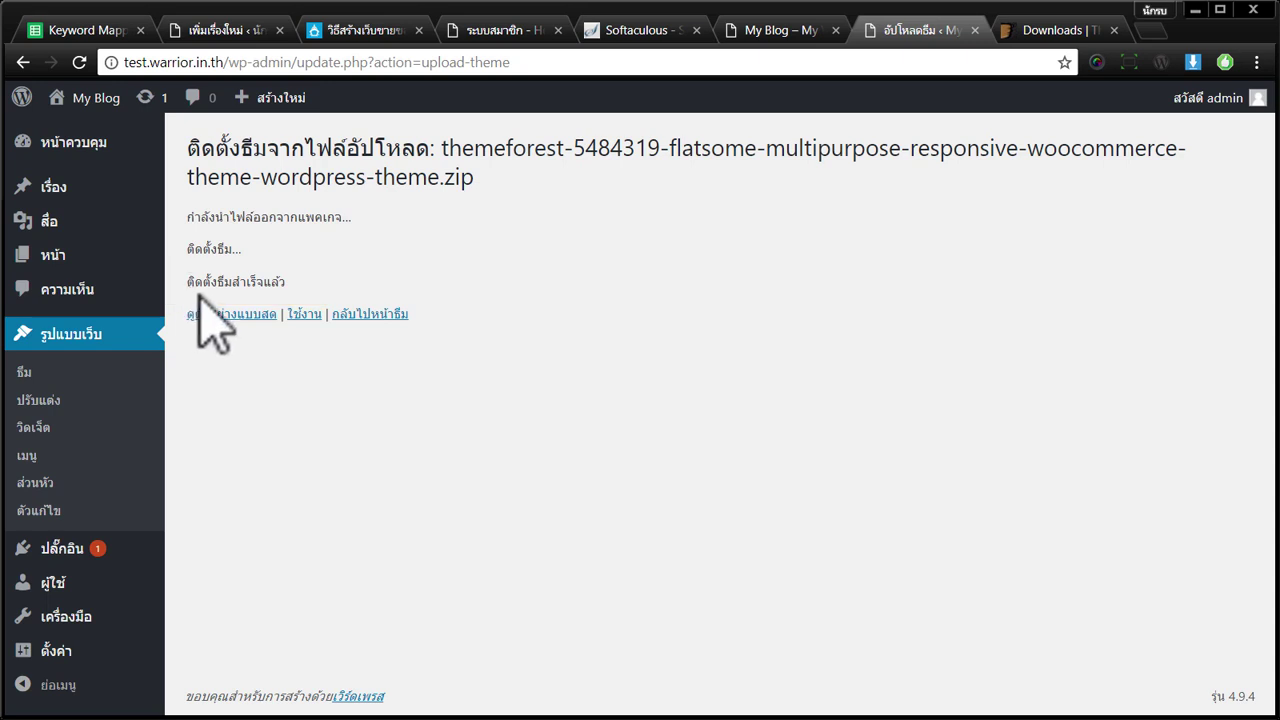
{"action": "left_click", "coordinate": [303, 316]}
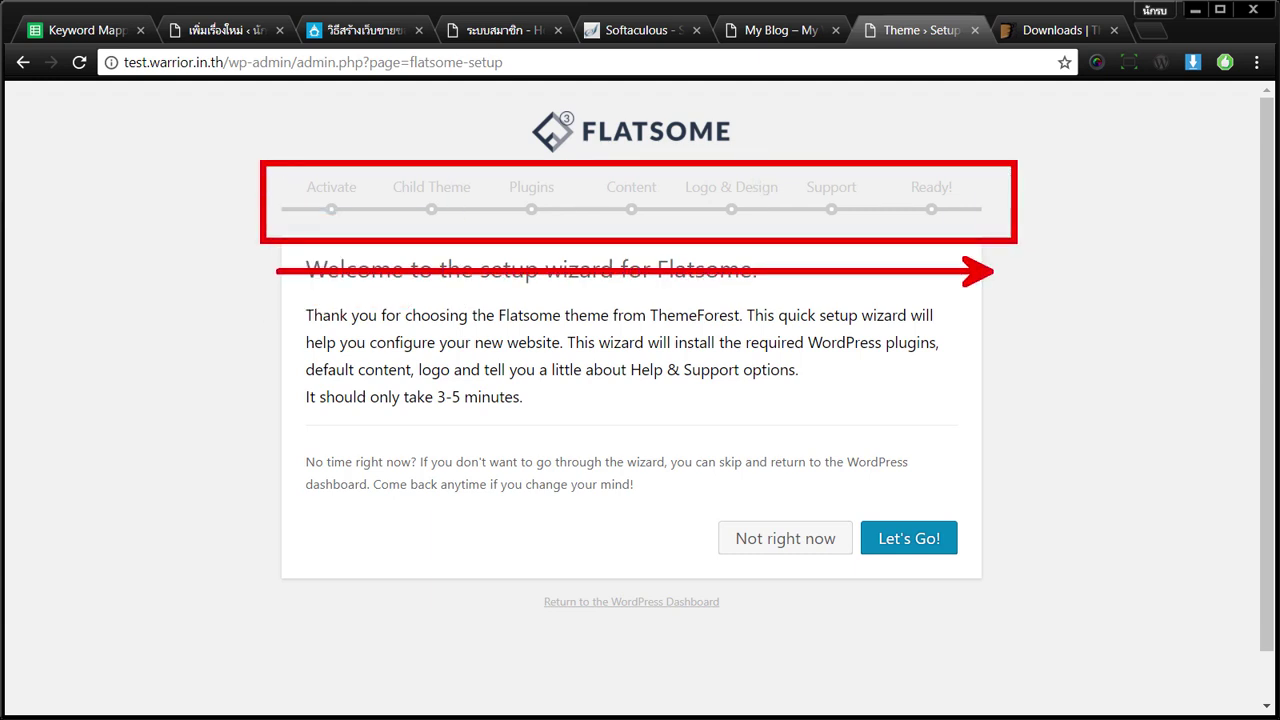
{"action": "left_click", "coordinate": [909, 538]}
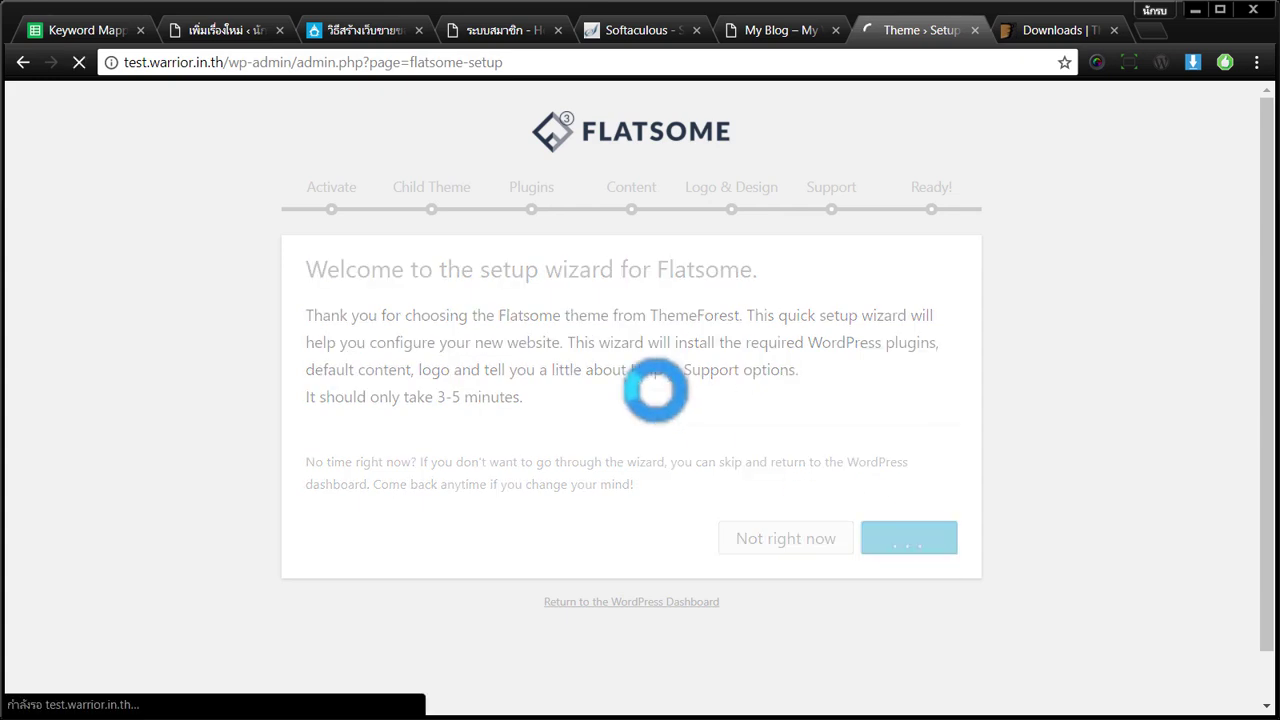
- Check where ThemeForest offers the Flatsome license certificate and purchase code, and skip the wizard's theme activation
{"action": "left_click", "coordinate": [532, 440]}
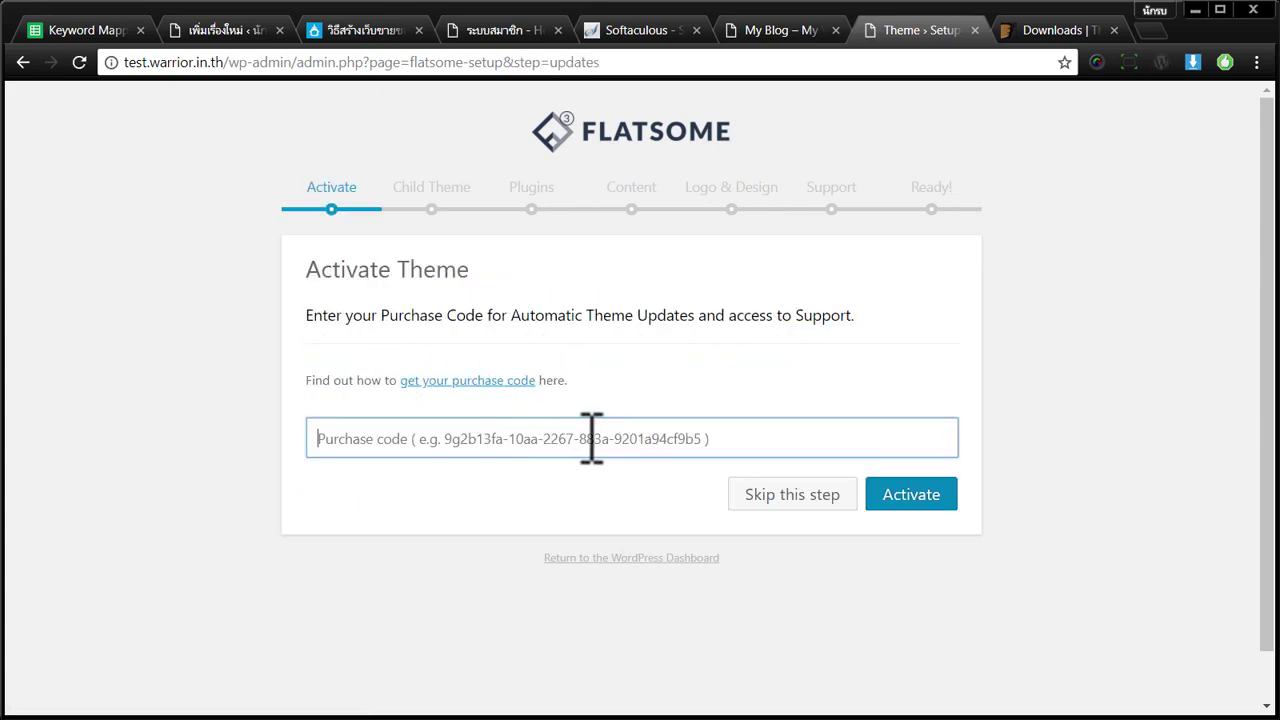
{"action": "left_click", "coordinate": [1045, 32]}
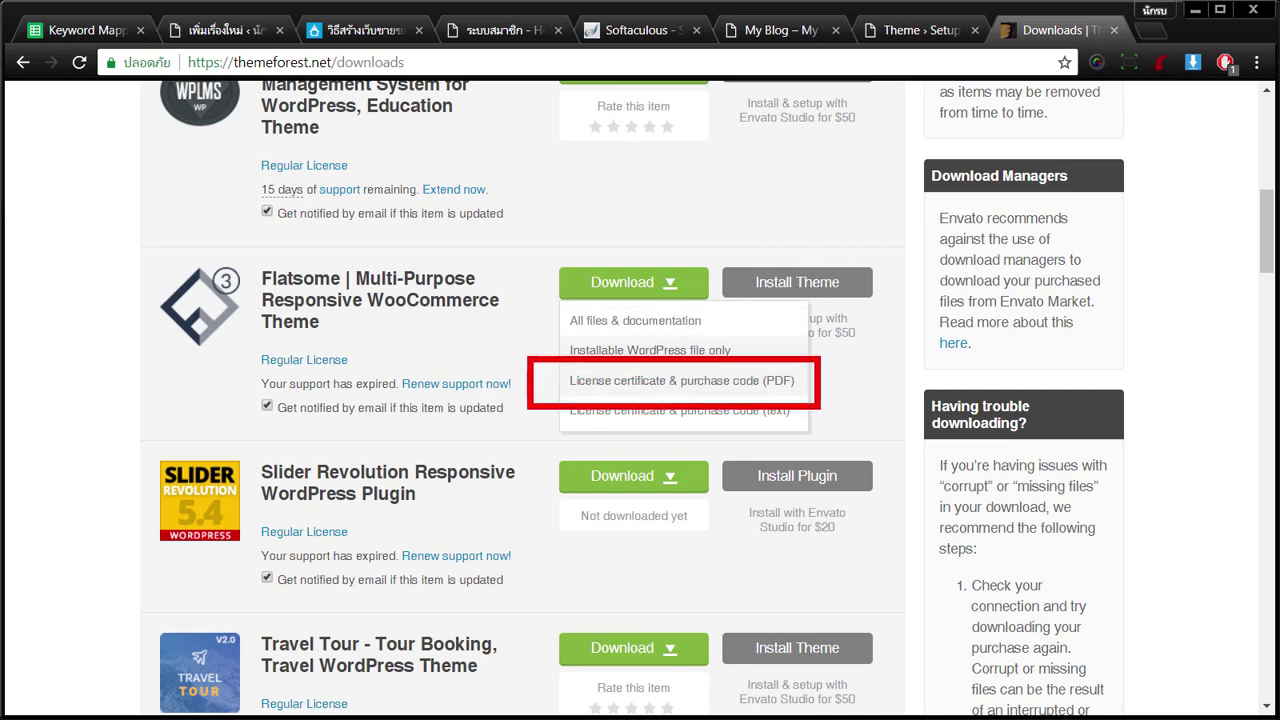
{"action": "left_click", "coordinate": [908, 30]}
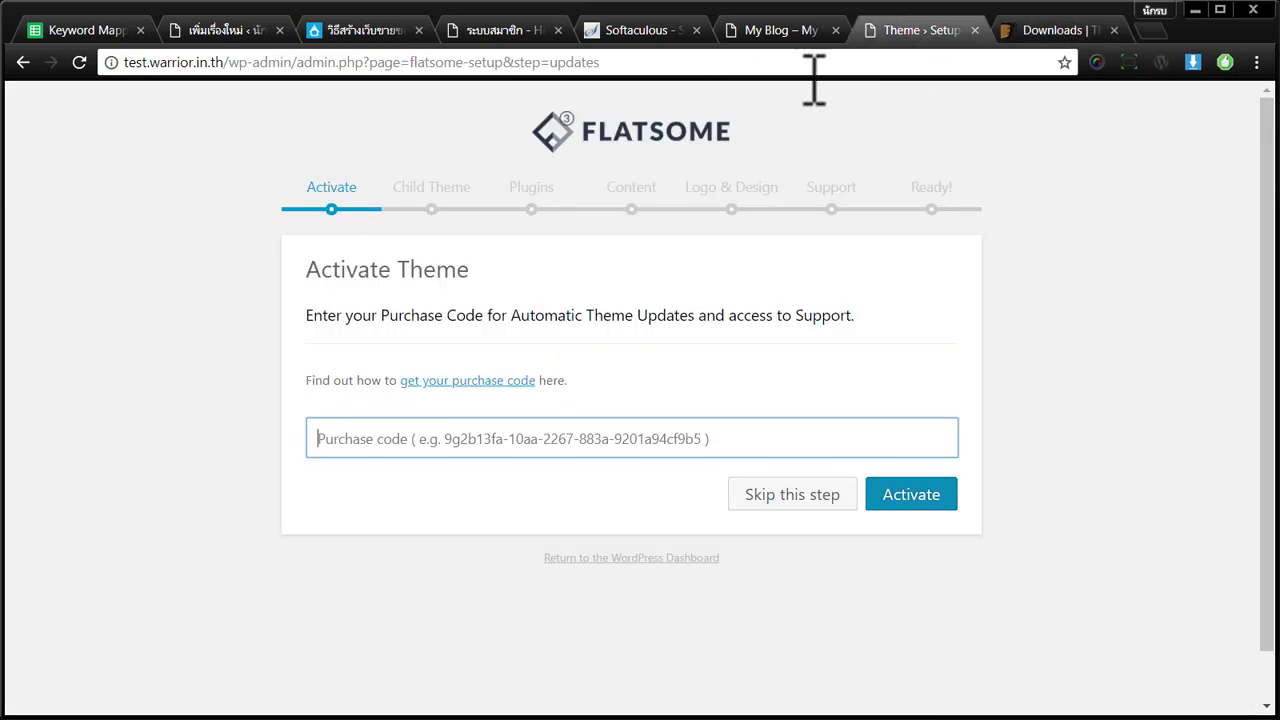
{"action": "left_click", "coordinate": [771, 495]}
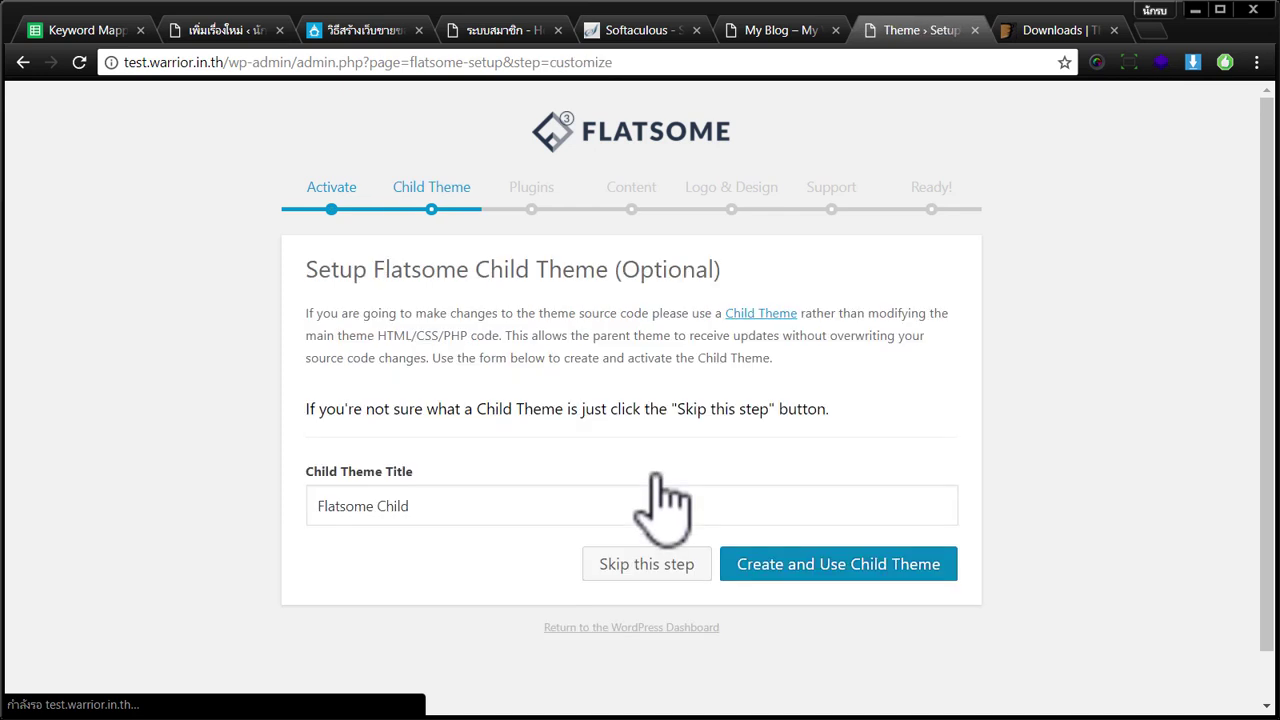
- Create and use a child theme titled Flatsome Child, and continue to the default plugins
{"action": "triple_click", "coordinate": [426, 509]}
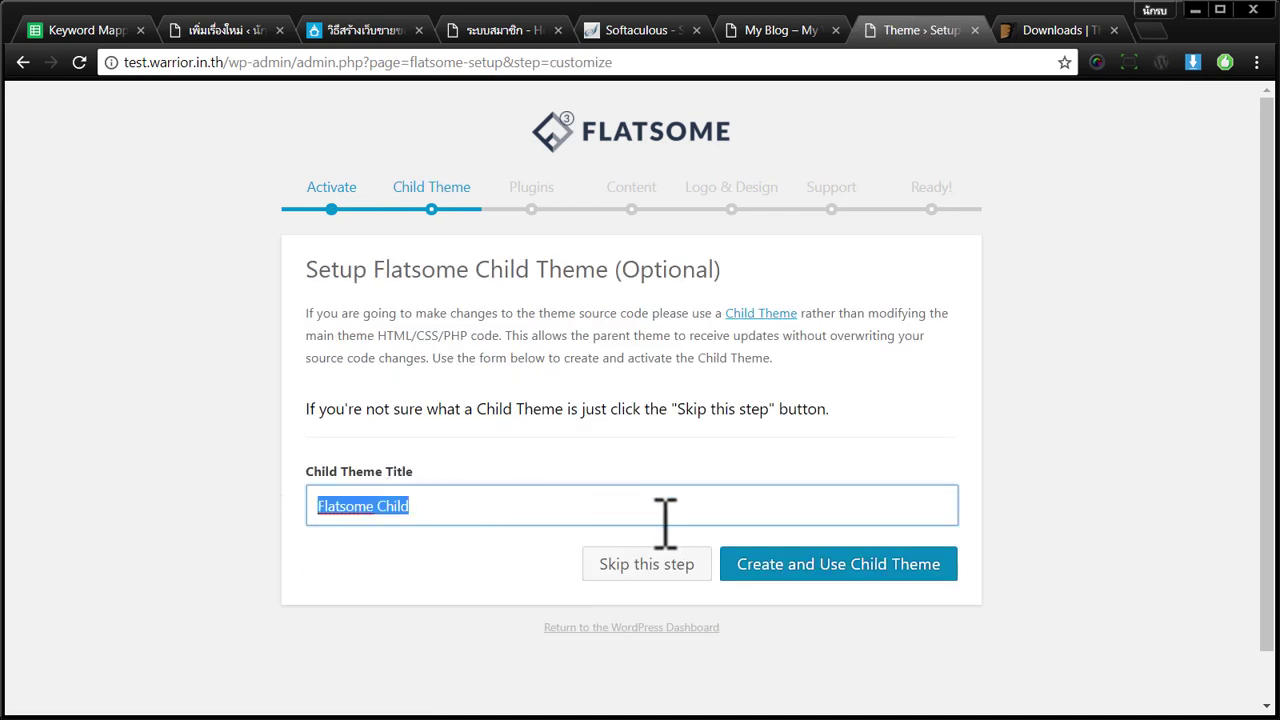
{"action": "left_click", "coordinate": [770, 565]}
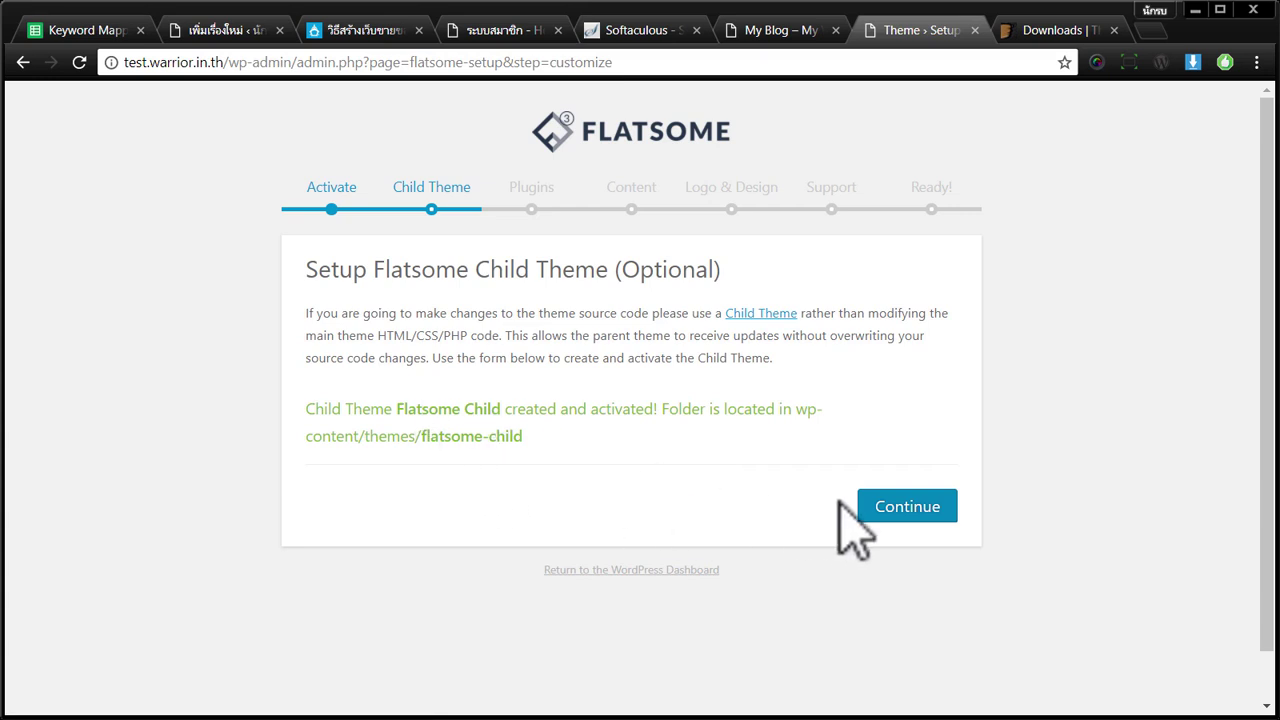
{"action": "left_click", "coordinate": [875, 507]}
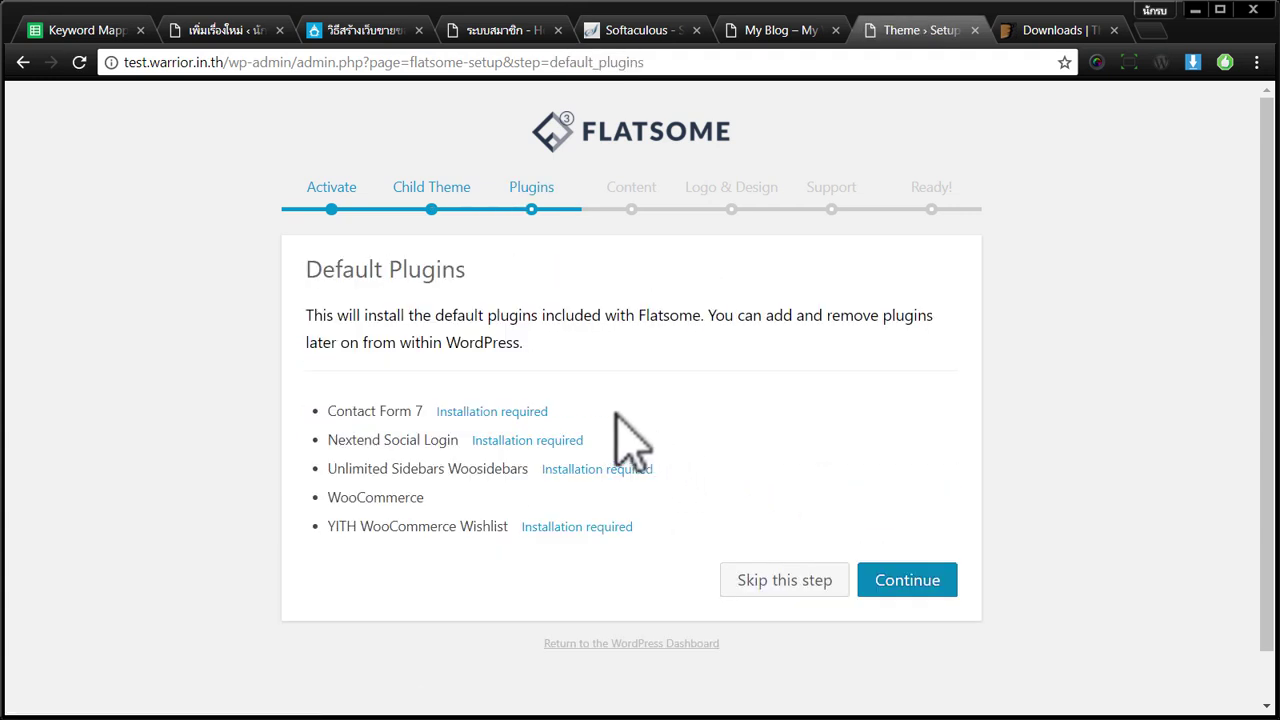
- Install Flatsome's default plugins: Contact Form 7, Nextend Social Login, Unlimited Sidebars Woosidebars, WooCommerce and YITH WooCommerce Wishlist
{"action": "left_click", "coordinate": [895, 578]}
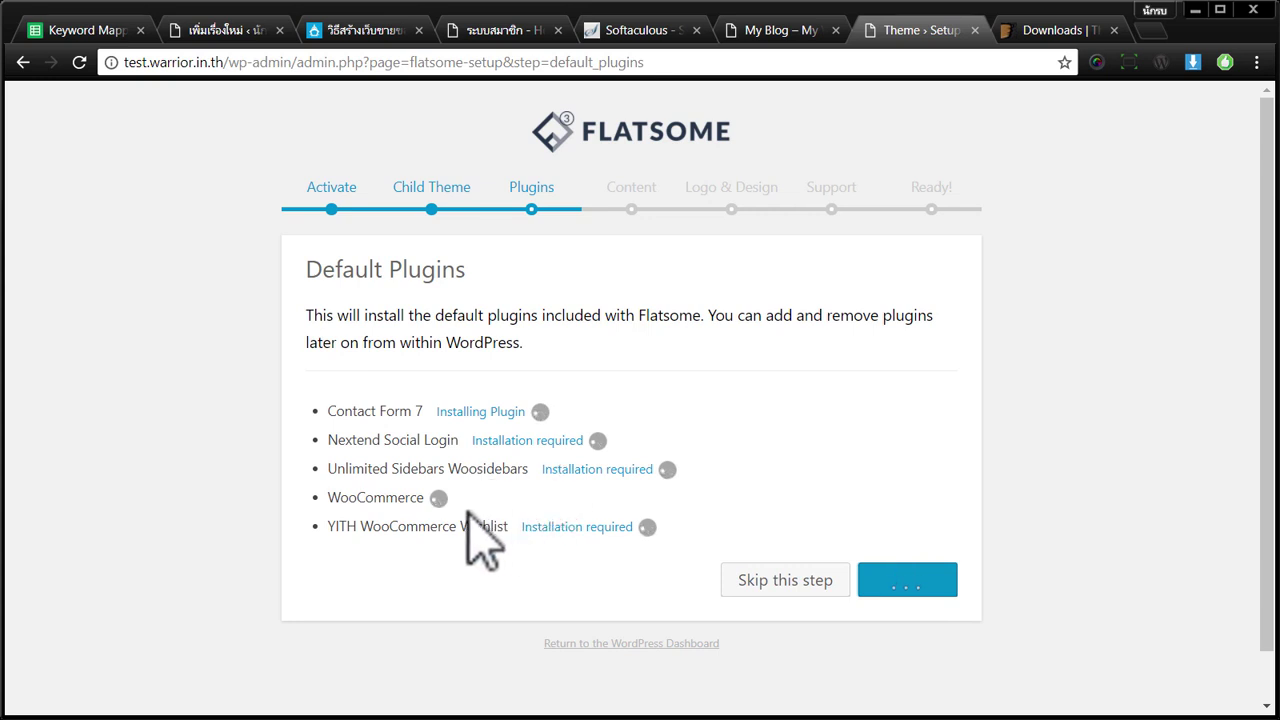
{"action": "left_click_drag", "start_coordinate": [330, 500], "coordinate": [418, 508]}
{"action": "left_click", "coordinate": [330, 545]}
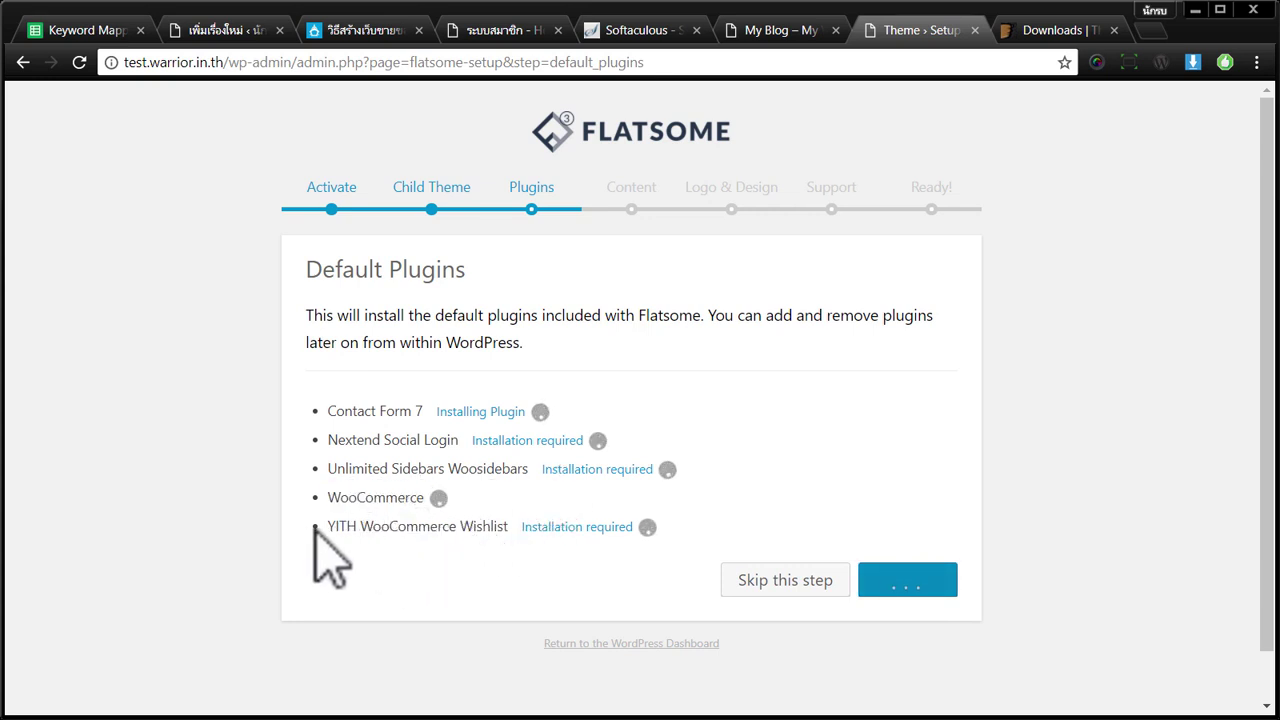
{"action": "left_click_drag", "start_coordinate": [332, 532], "coordinate": [511, 530]}
{"action": "left_click", "coordinate": [168, 463]}
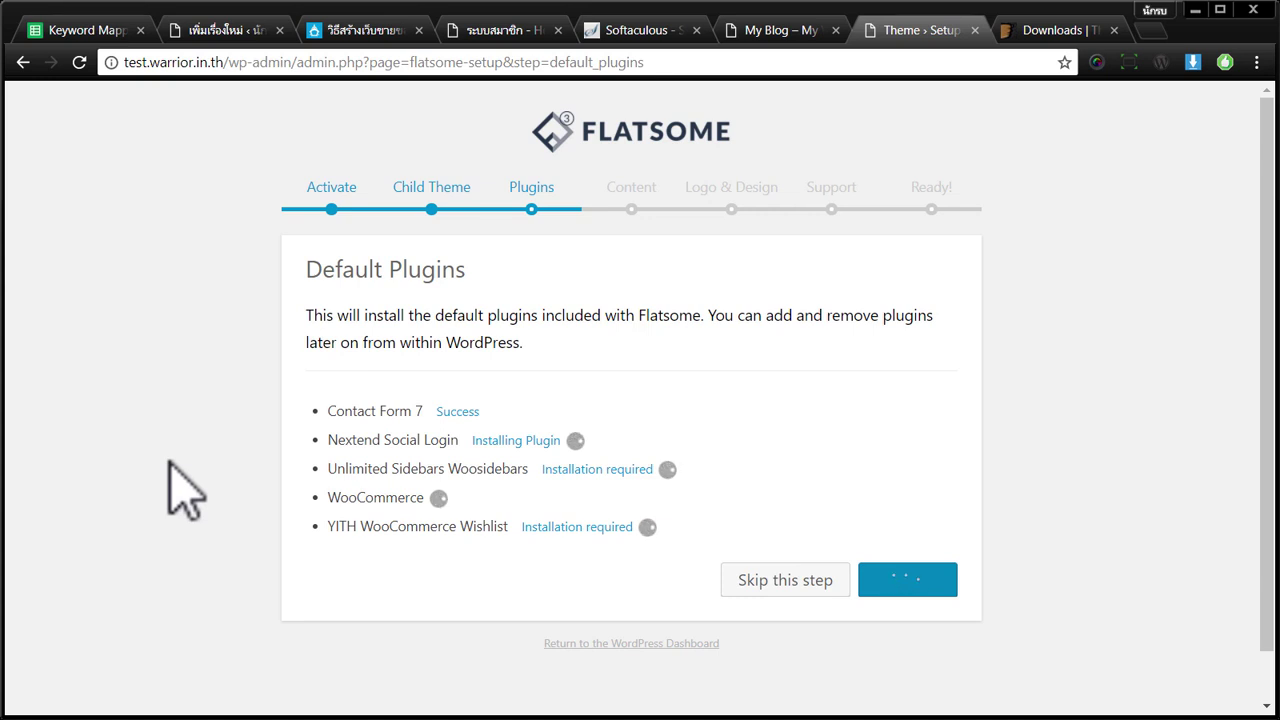
{"action": "left_click_drag", "start_coordinate": [298, 268], "coordinate": [475, 270]}
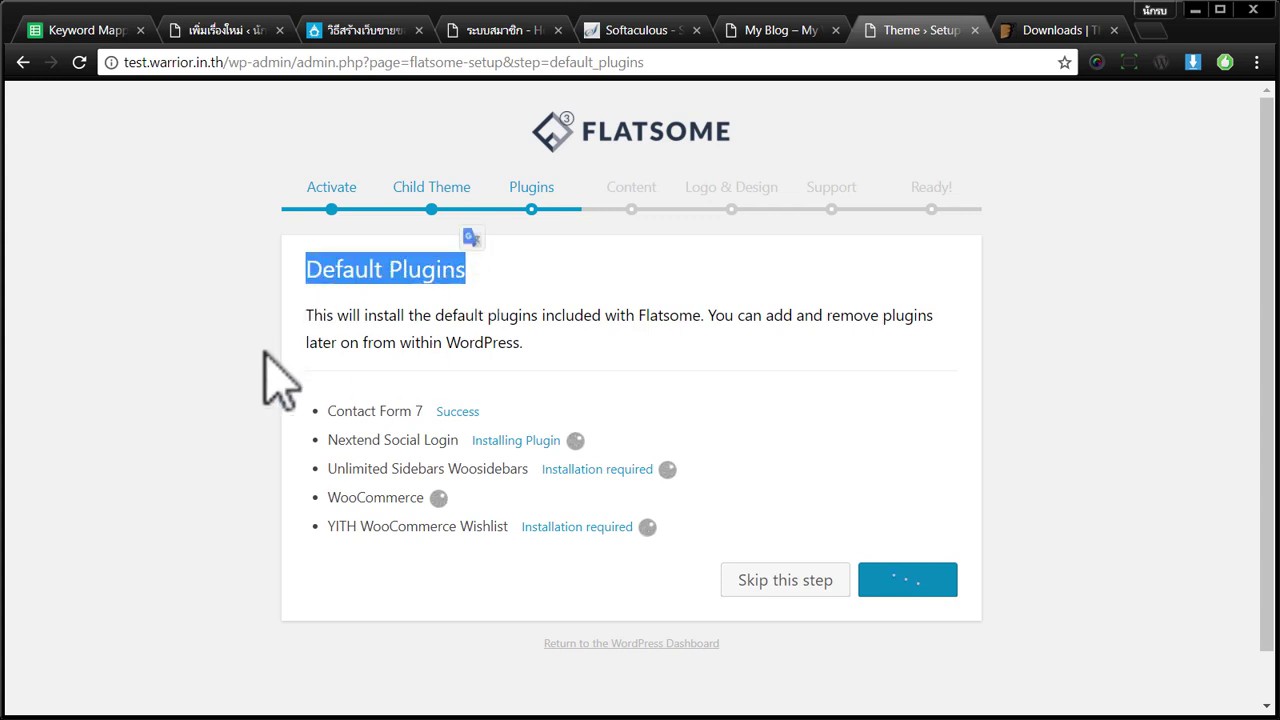
{"action": "left_click", "coordinate": [206, 358]}
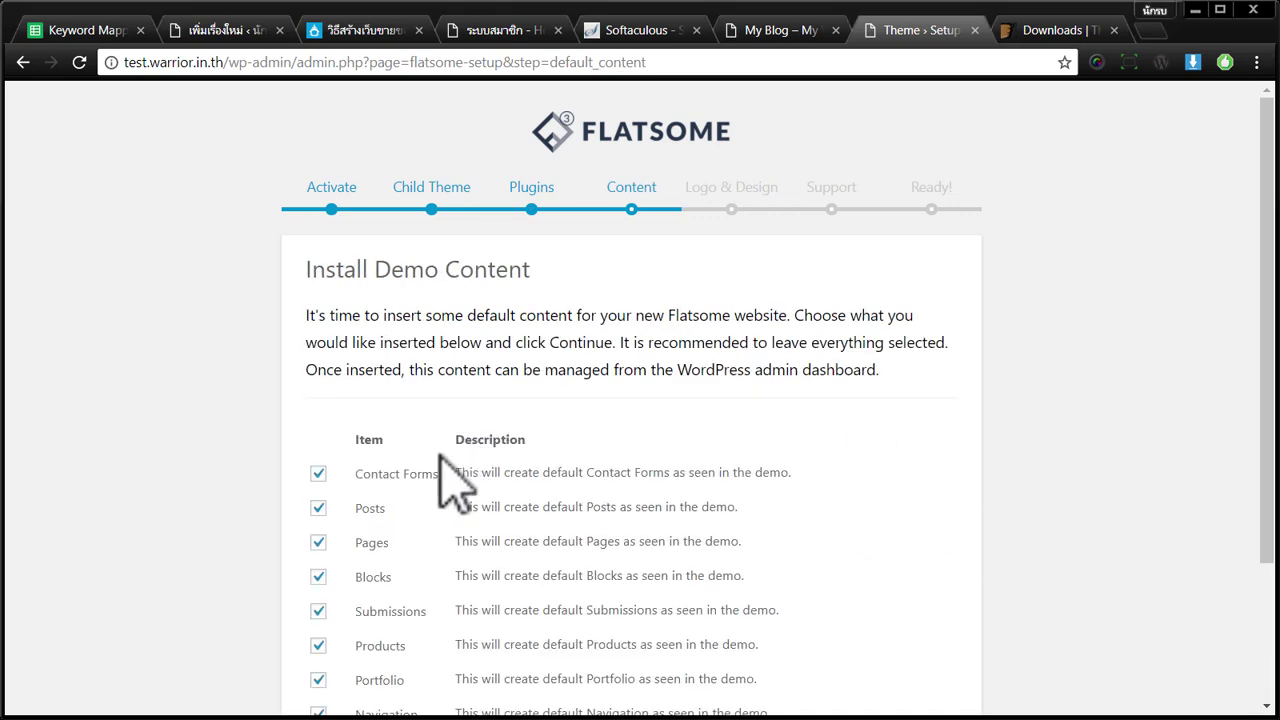
- Install the Flatsome demo content with every item selected, from Contact Forms through Settings
{"action": "scroll", "coordinate": [523, 406], "scroll_direction": "down", "scroll_amount": 2}
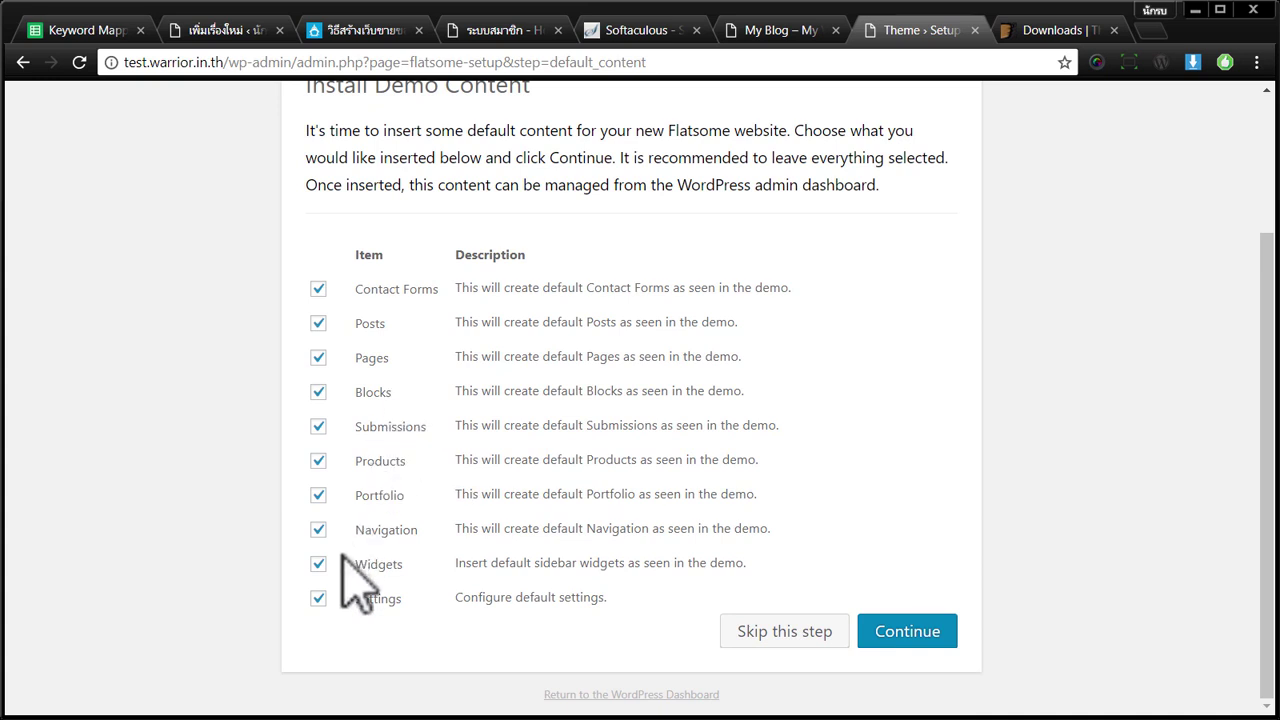
{"action": "left_click", "coordinate": [890, 630]}
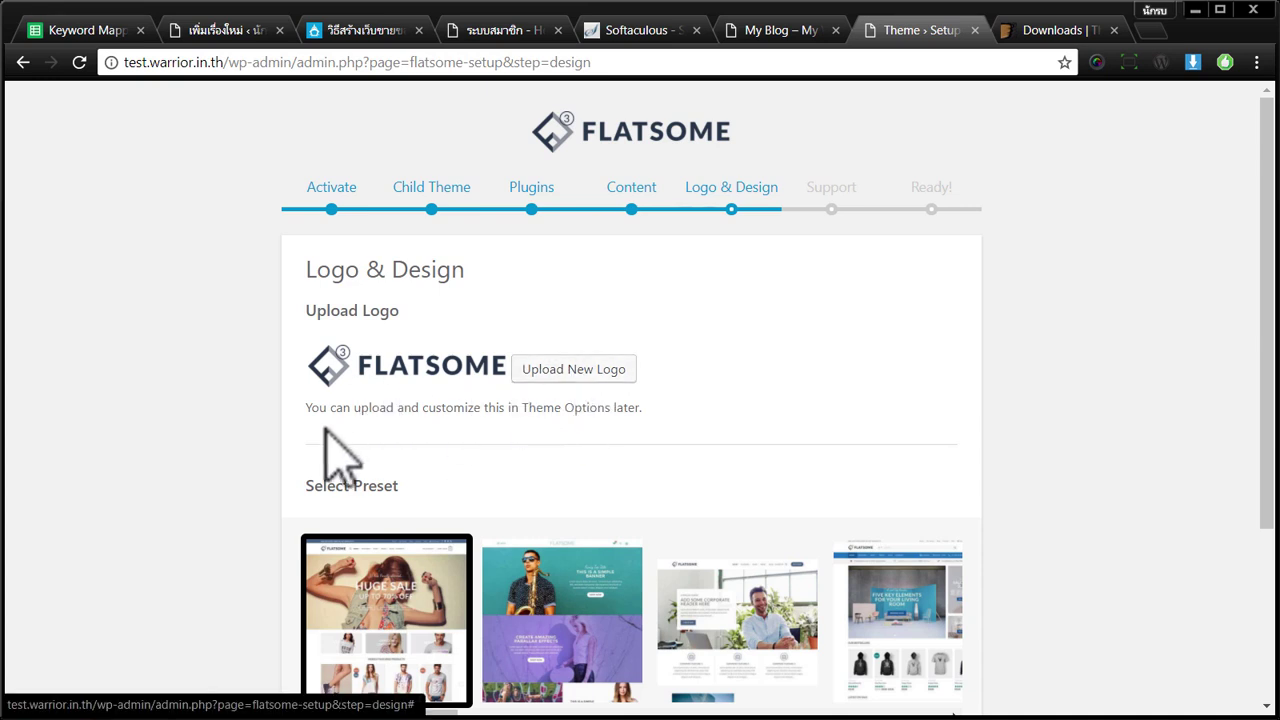
- Browse the shop design presets and continue past Logo & Design with the Flatsome logo kept
{"action": "scroll", "coordinate": [300, 470], "scroll_direction": "down", "scroll_amount": 2}
{"action": "left_click_drag", "start_coordinate": [440, 517], "coordinate": [574, 523]}
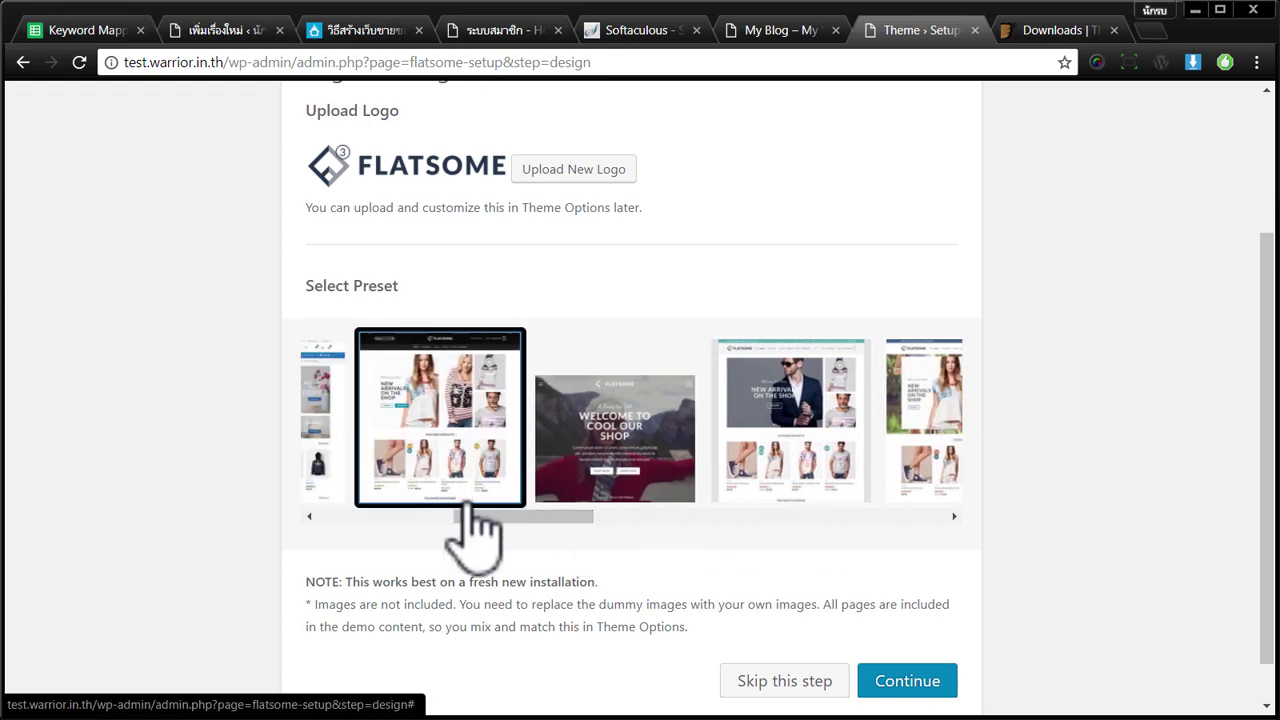
{"action": "left_click_drag", "start_coordinate": [515, 517], "coordinate": [657, 521]}
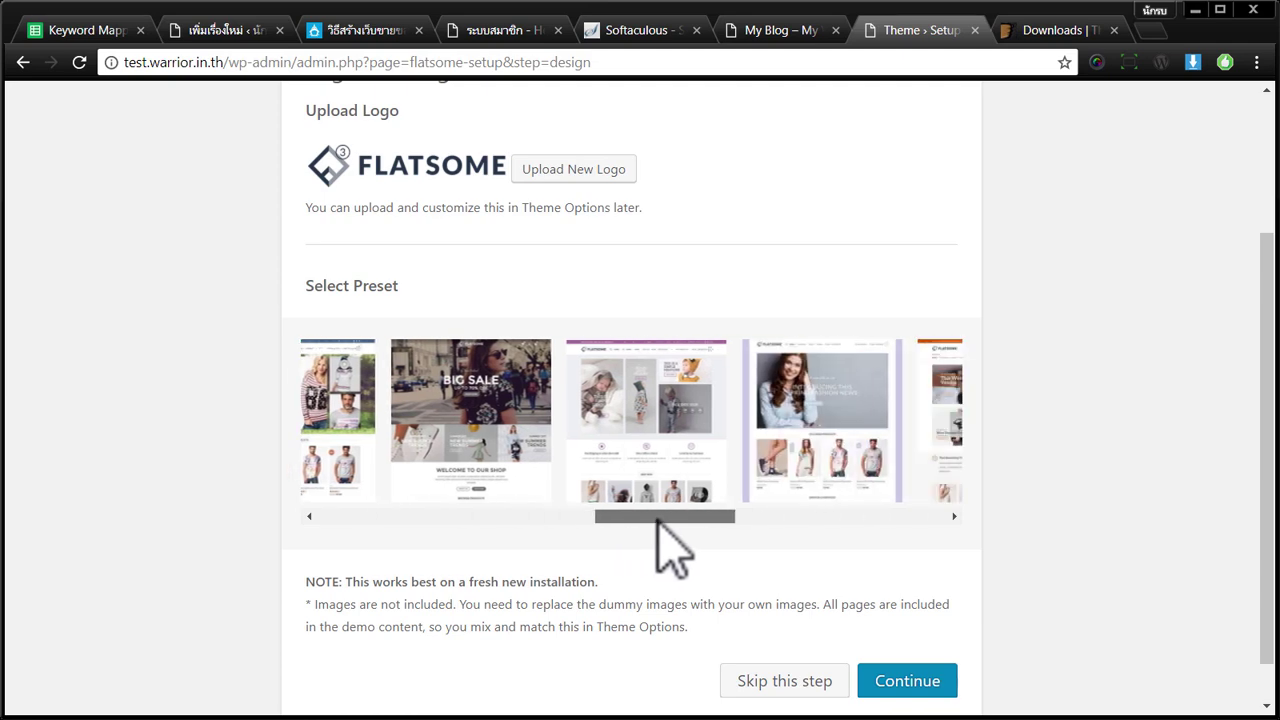
{"action": "left_click", "coordinate": [905, 688]}
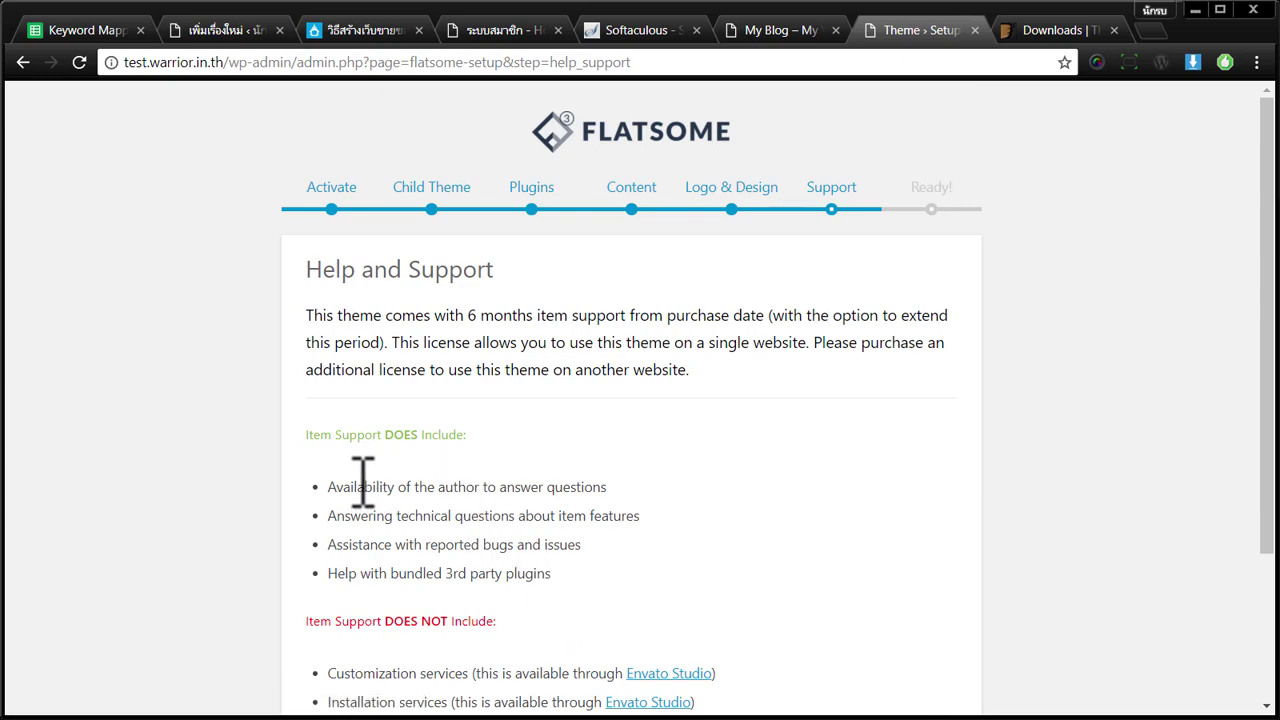
- Agree to the Help and Support terms to finish the wizard, and view the new website's home page
{"action": "scroll", "coordinate": [396, 500], "scroll_direction": "down", "scroll_amount": 2}
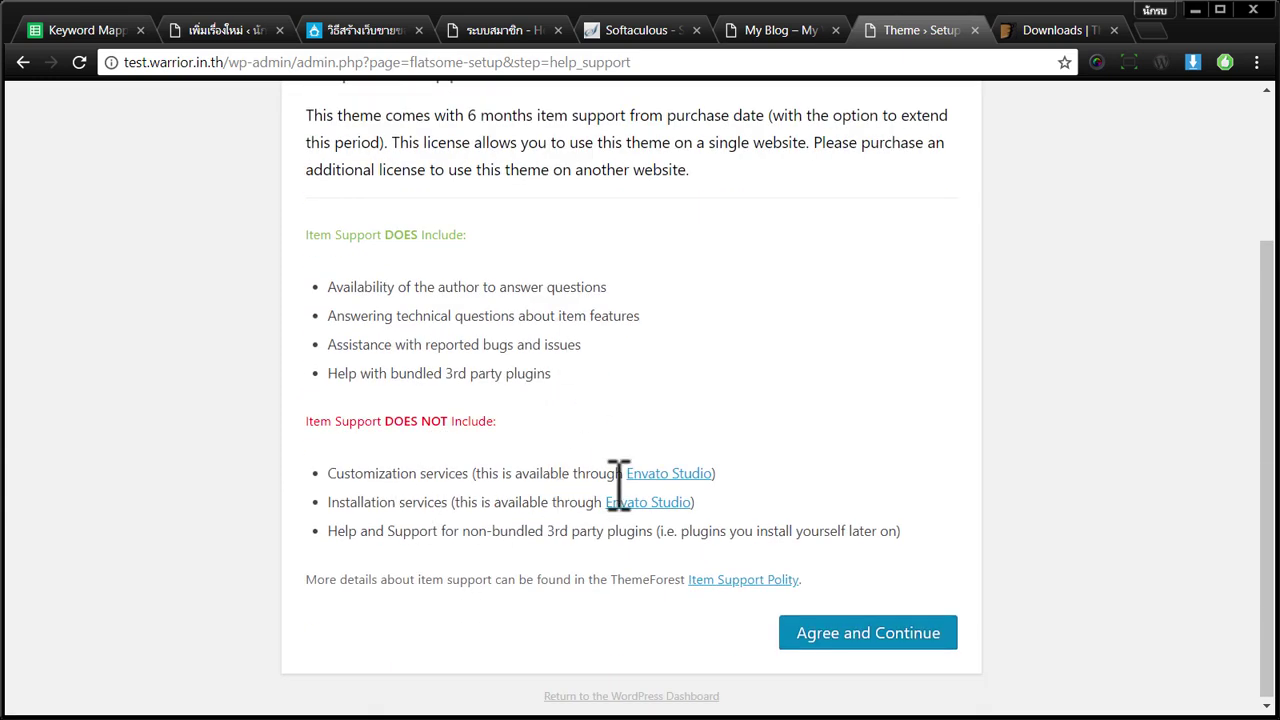
{"action": "left_click", "coordinate": [853, 640]}
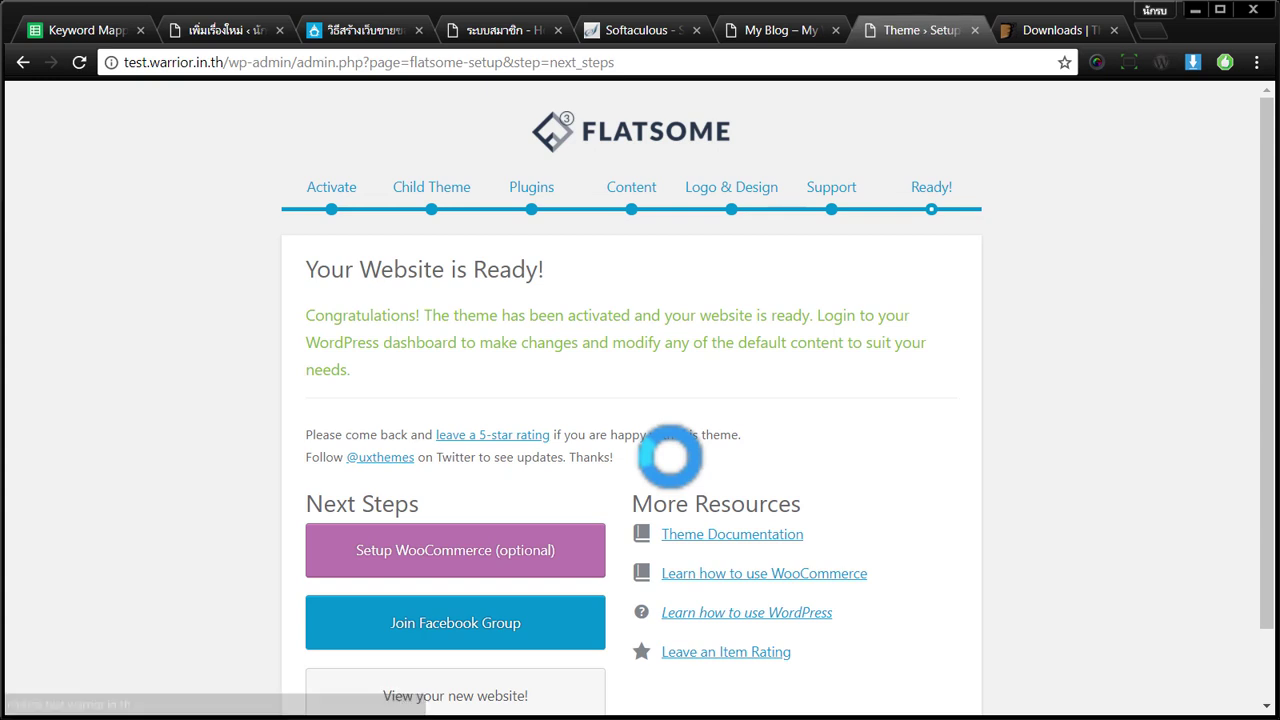
{"action": "scroll", "coordinate": [670, 455], "scroll_direction": "down", "scroll_amount": 2}
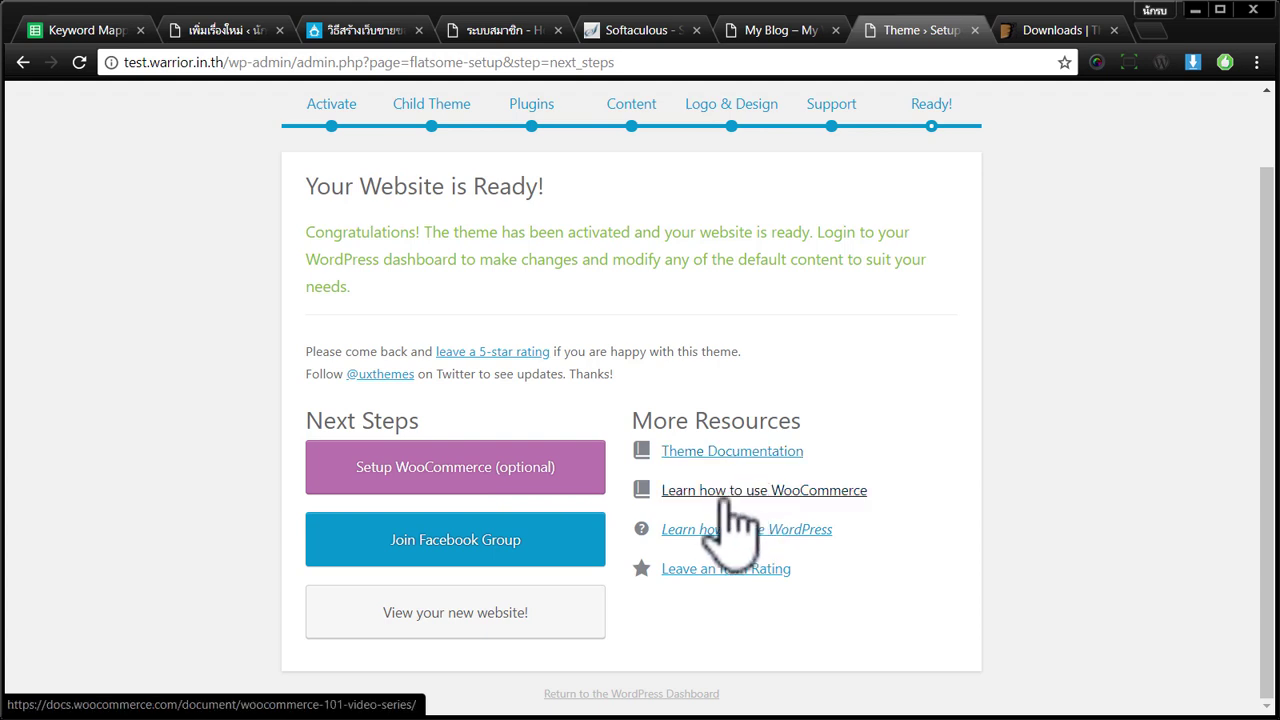
{"action": "left_click", "coordinate": [462, 616]}
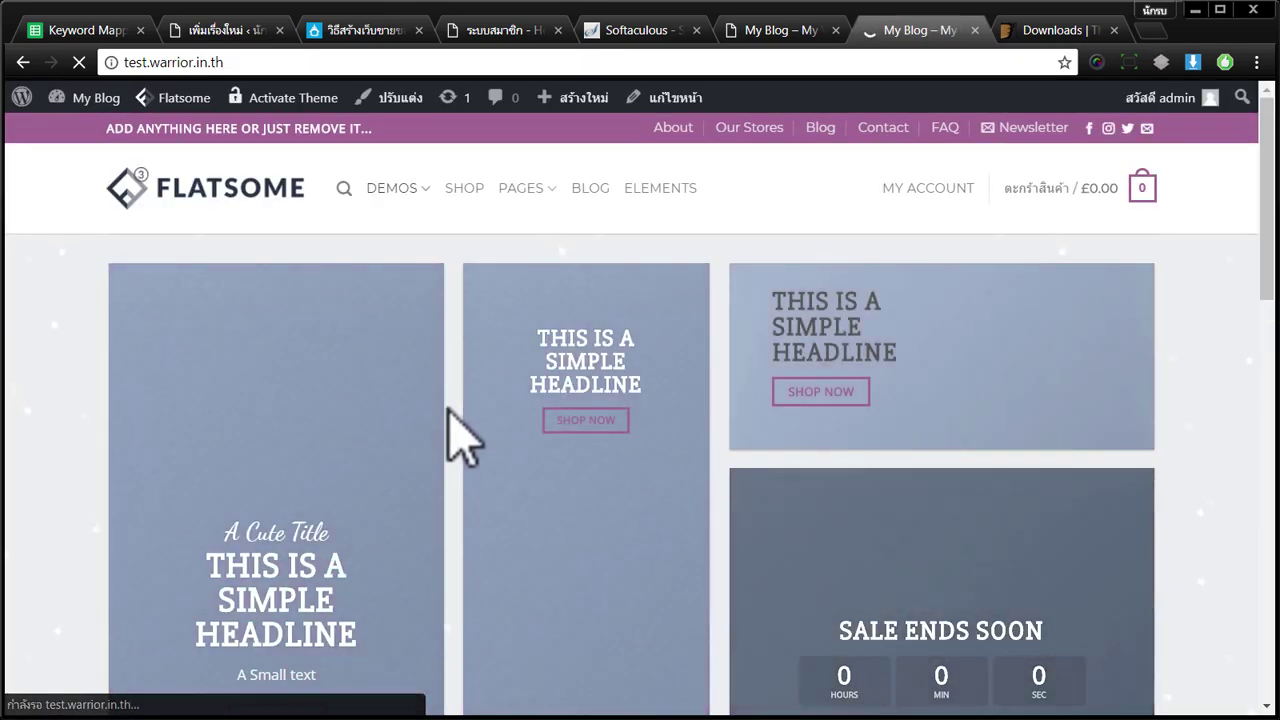
{"action": "scroll", "coordinate": [460, 380], "scroll_direction": "down", "scroll_amount": 10}
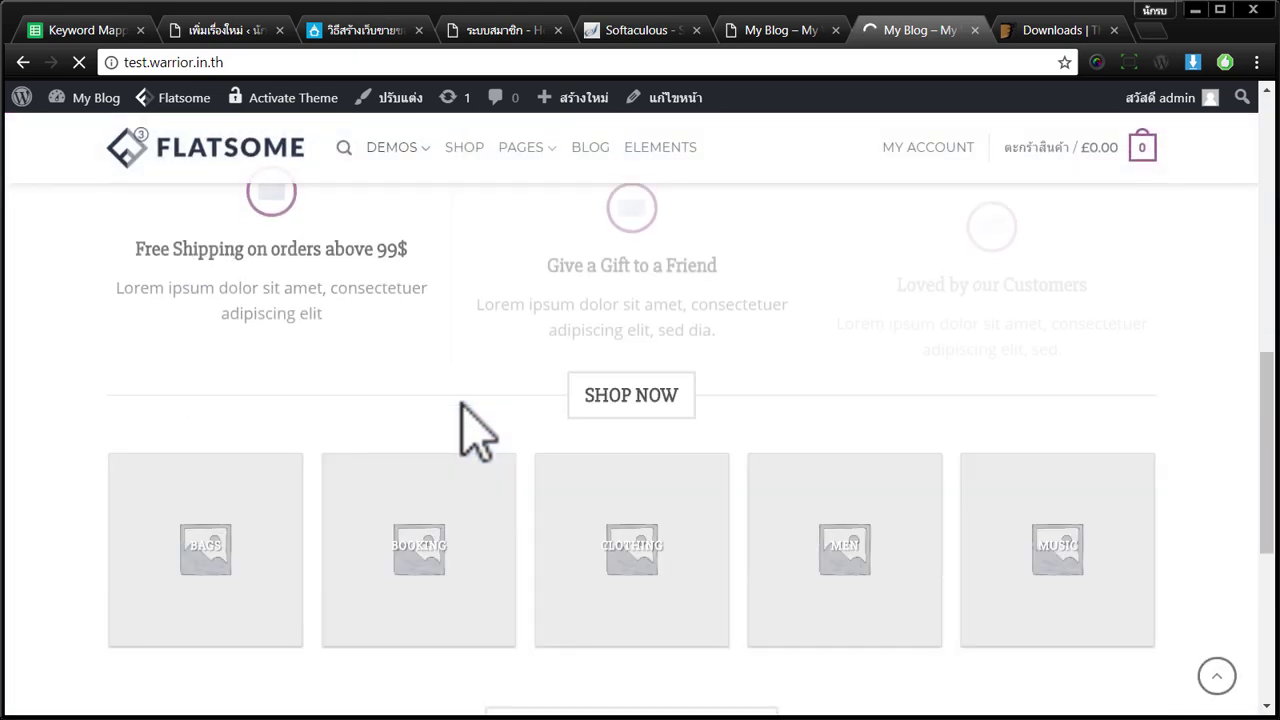
- Open the Cute Shop home page in UX Builder and look through its sections down to the Instagram feed
{"action": "scroll", "coordinate": [460, 425], "scroll_direction": "up", "scroll_amount": 15}
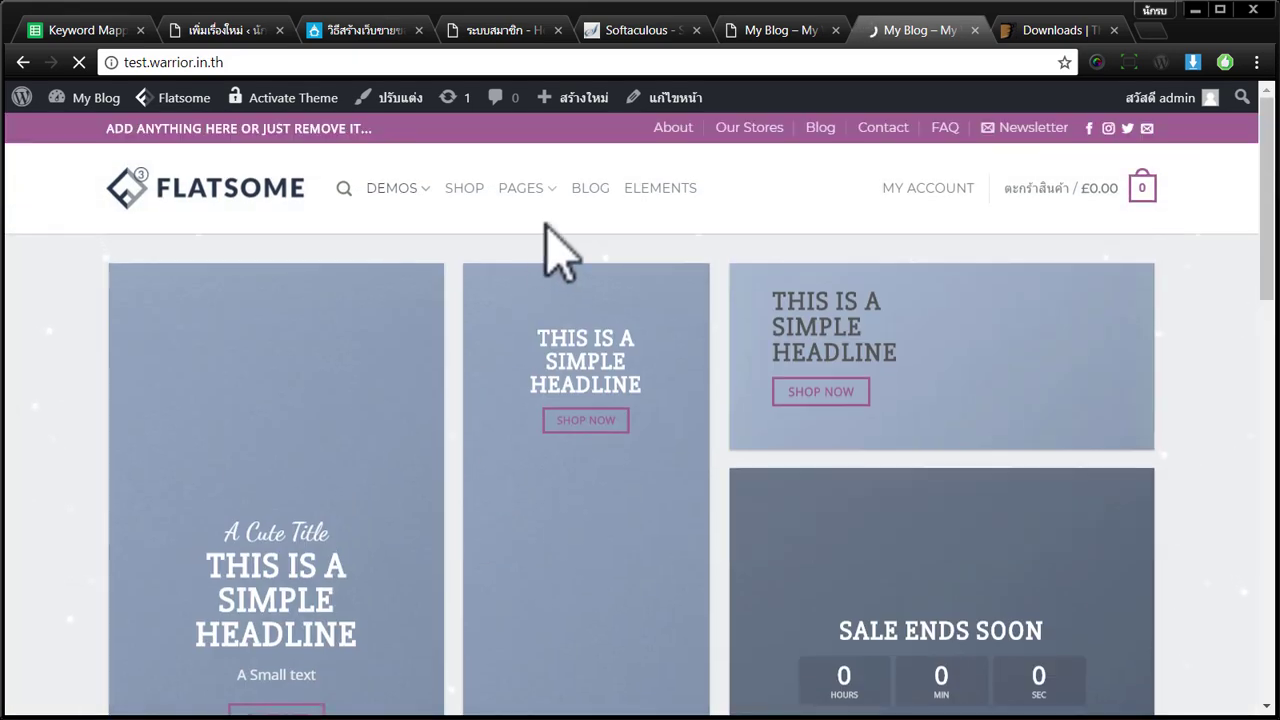
{"action": "mouse_move", "coordinate": [675, 100]}
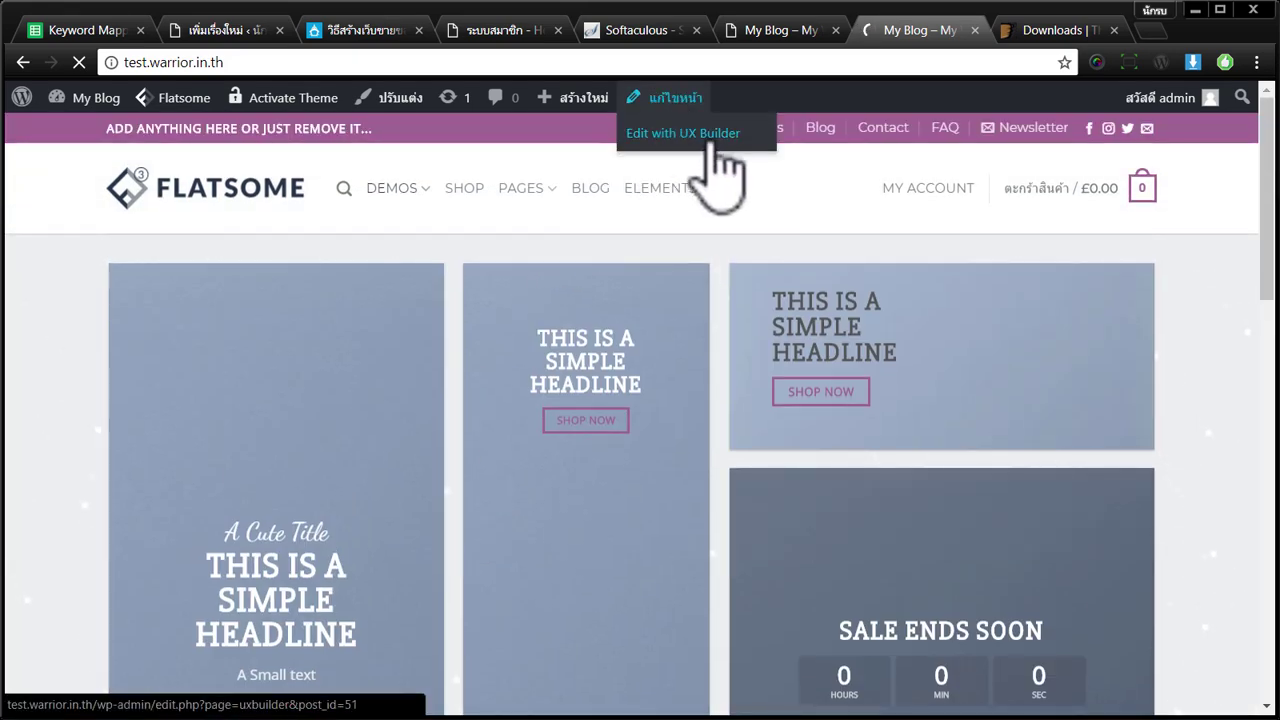
{"action": "left_click", "coordinate": [684, 156]}
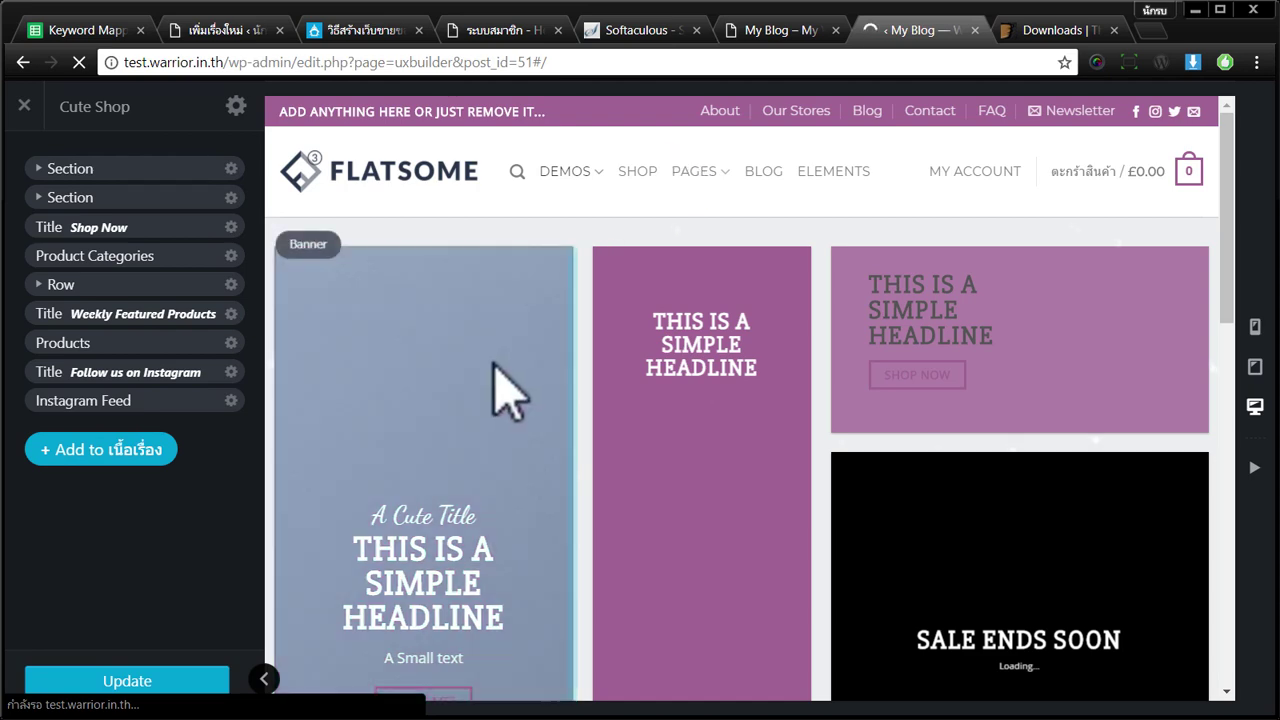
{"action": "scroll", "coordinate": [500, 392], "scroll_direction": "down", "scroll_amount": 3}
{"action": "scroll", "coordinate": [500, 392], "scroll_direction": "down", "scroll_amount": 5}
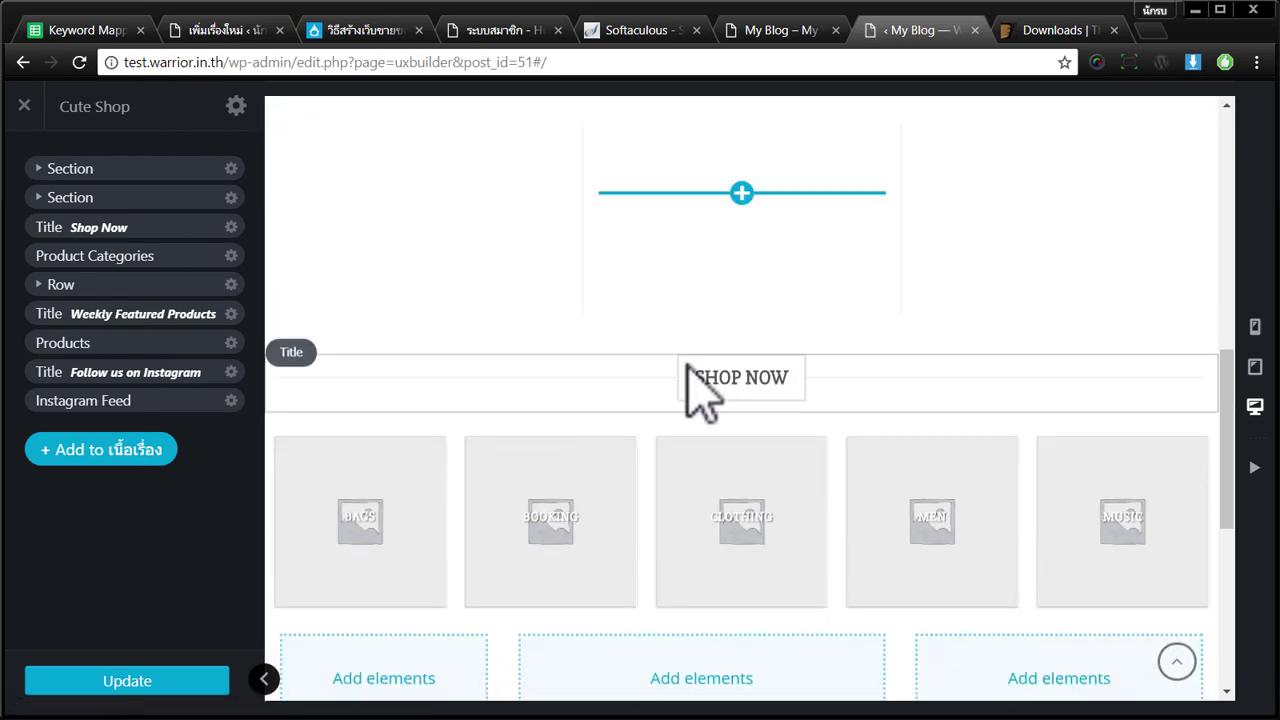
{"action": "scroll", "coordinate": [700, 420], "scroll_direction": "down", "scroll_amount": 3}
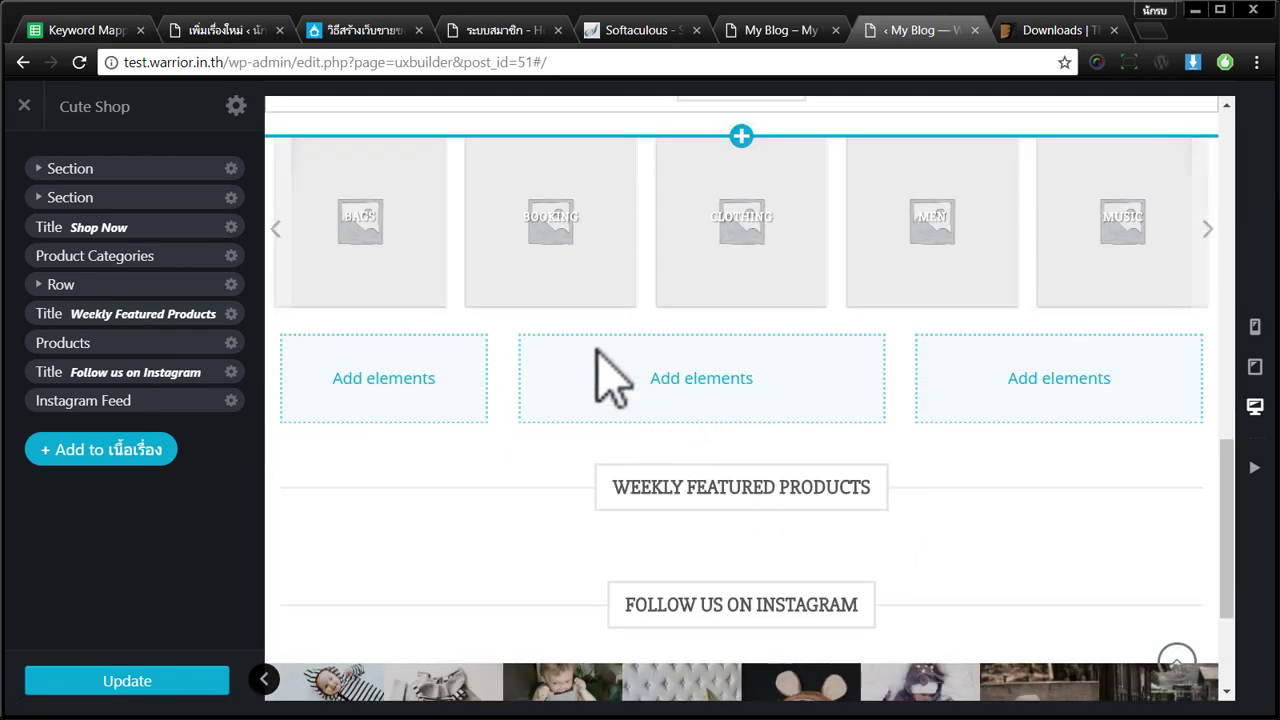
- View the Product Categories element's style and layout options and its available actions, and discard without changing anything
{"action": "left_click", "coordinate": [510, 225]}
{"action": "scroll", "coordinate": [372, 212], "scroll_direction": "up", "scroll_amount": 1}
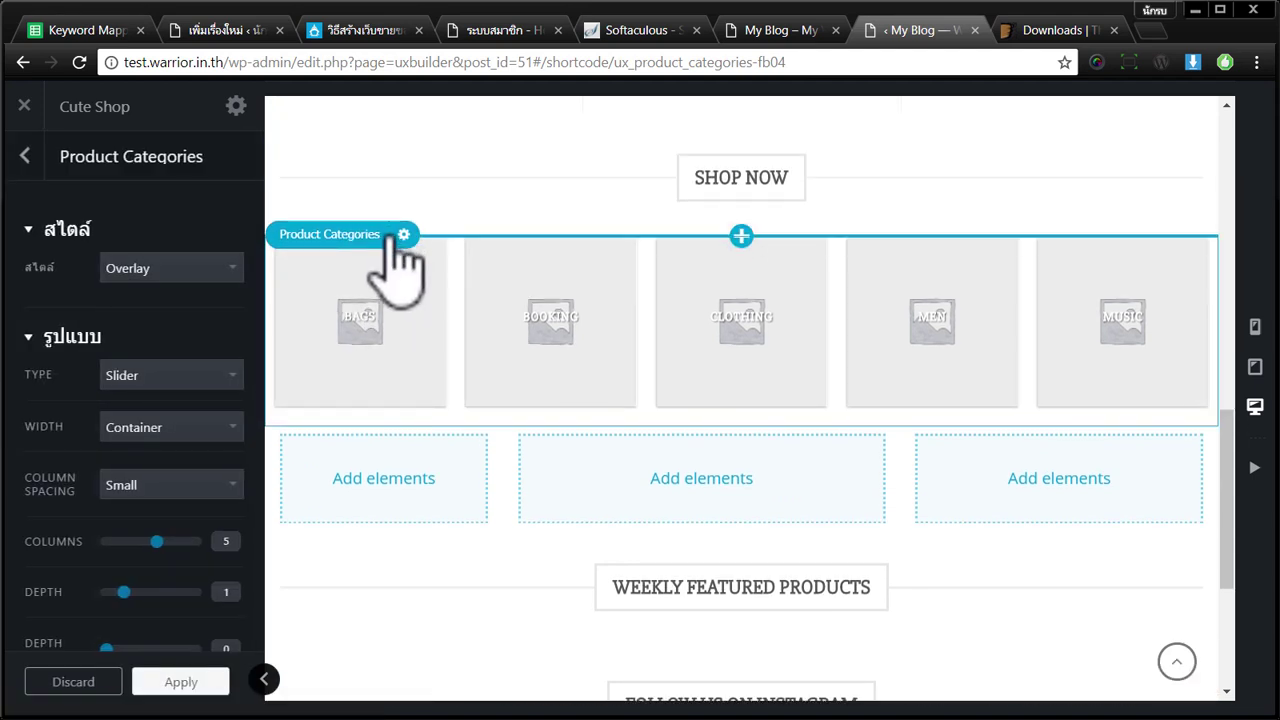
{"action": "left_click", "coordinate": [404, 234]}
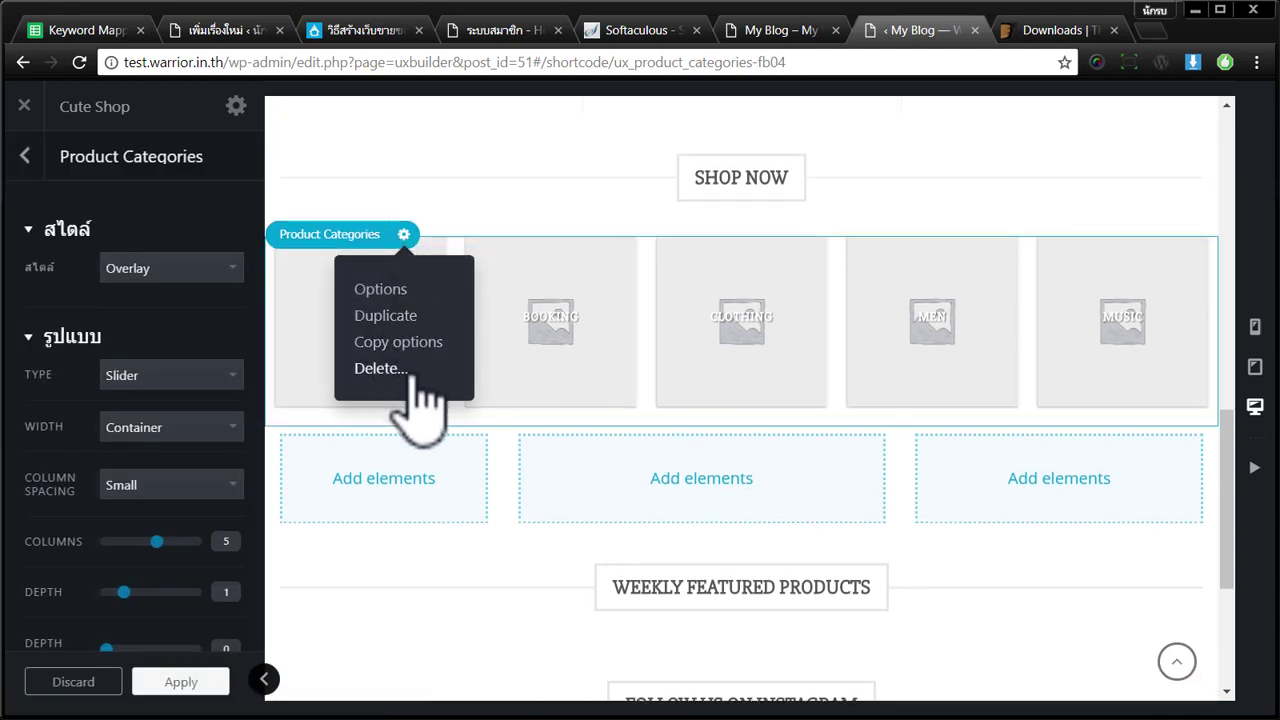
{"action": "left_click", "coordinate": [100, 682]}
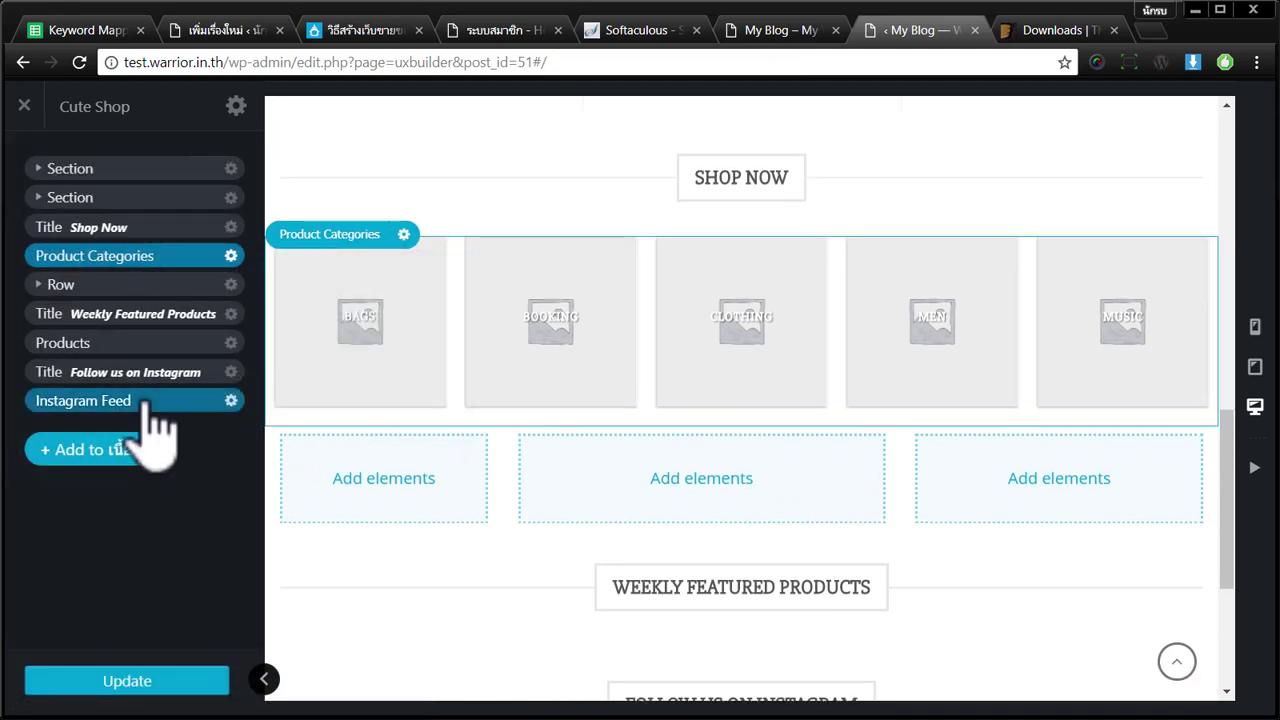
- Add a Message Box element to the page content, place it above the Follow Us on Instagram title, and close its options
{"action": "left_click", "coordinate": [120, 452]}
{"action": "scroll", "coordinate": [130, 420], "scroll_direction": "down", "scroll_amount": 10}
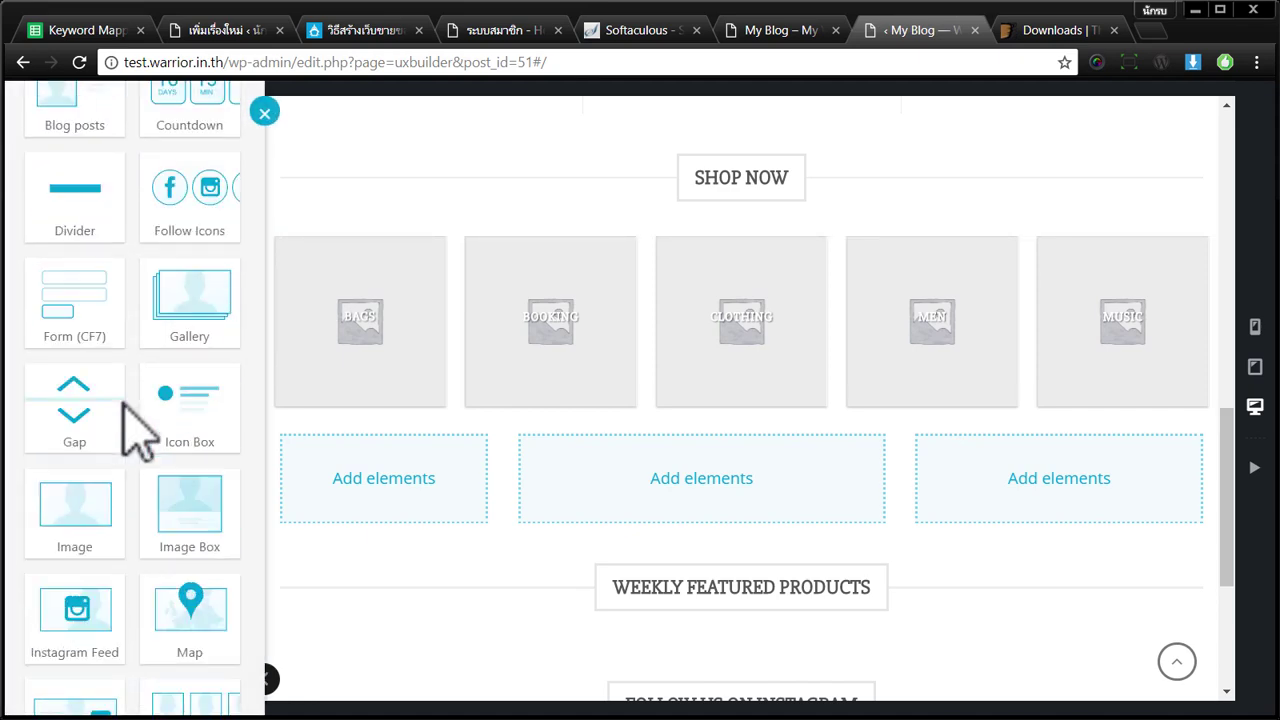
{"action": "left_click_drag", "start_coordinate": [110, 300], "coordinate": [143, 300]}
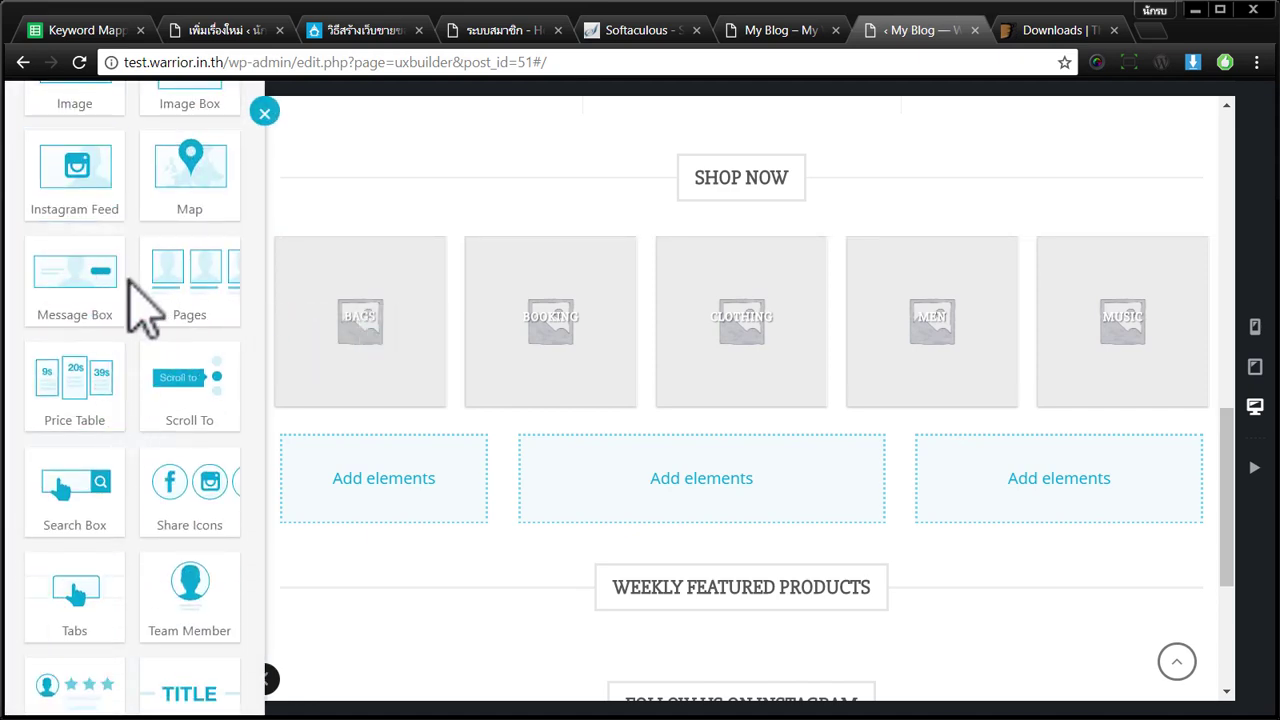
{"action": "left_click", "coordinate": [106, 314]}
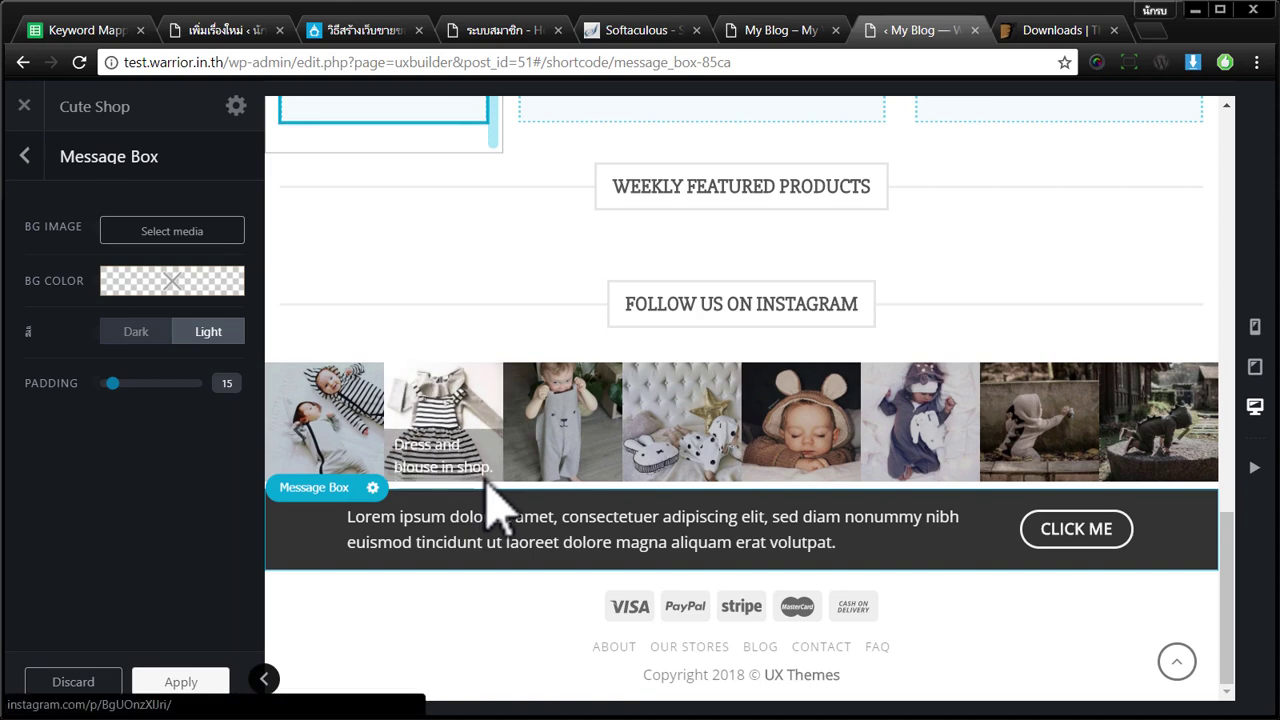
{"action": "left_click_drag", "start_coordinate": [310, 485], "coordinate": [429, 371]}
{"action": "scroll", "coordinate": [443, 386], "scroll_direction": "up", "scroll_amount": 5}
{"action": "scroll", "coordinate": [443, 386], "scroll_direction": "up", "scroll_amount": 10}
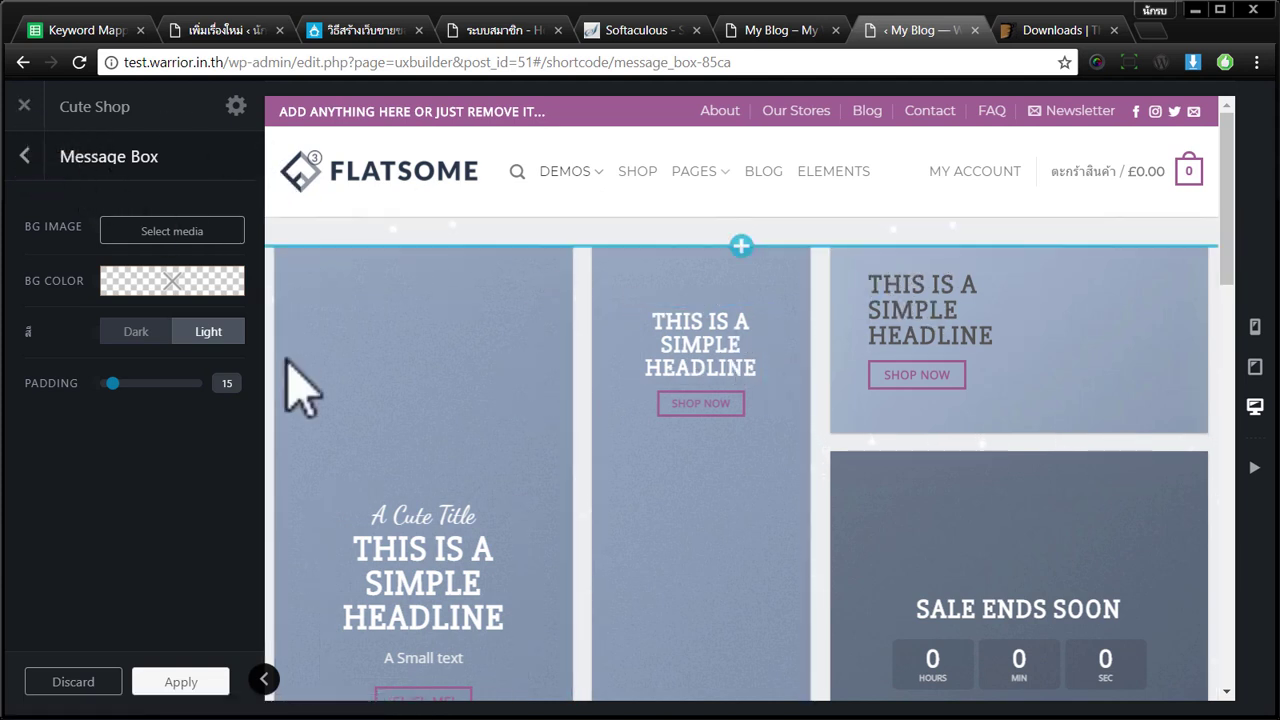
{"action": "left_click", "coordinate": [100, 682]}
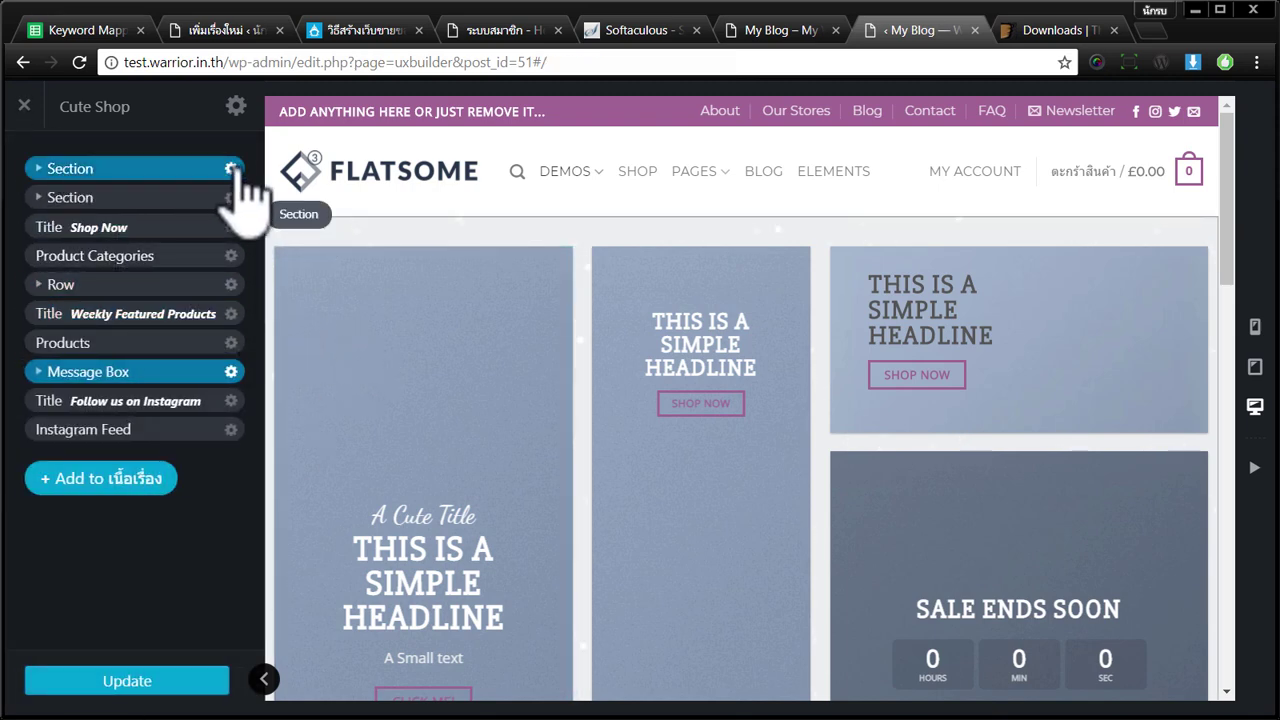
- Preview the page layout at mobile and tablet sizes, and leave UX Builder without updating the page
{"action": "left_click", "coordinate": [1255, 366]}
{"action": "left_click", "coordinate": [1255, 327]}
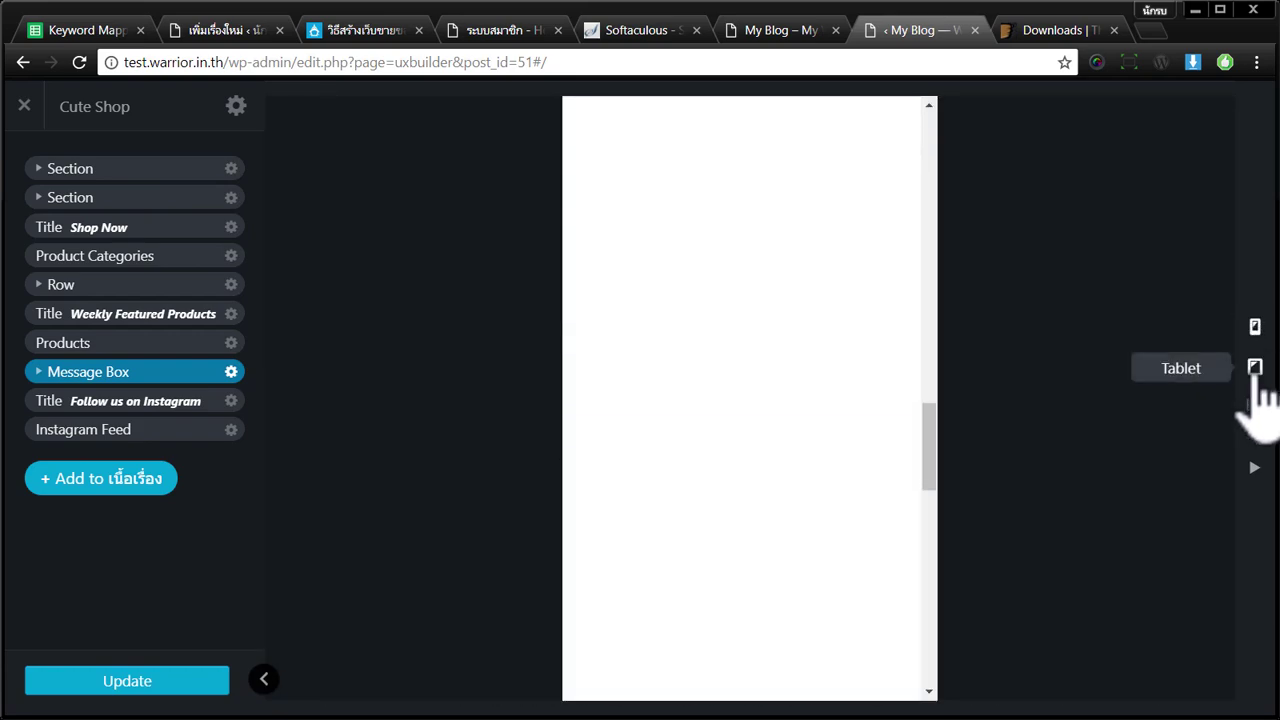
{"action": "left_click", "coordinate": [1255, 366]}
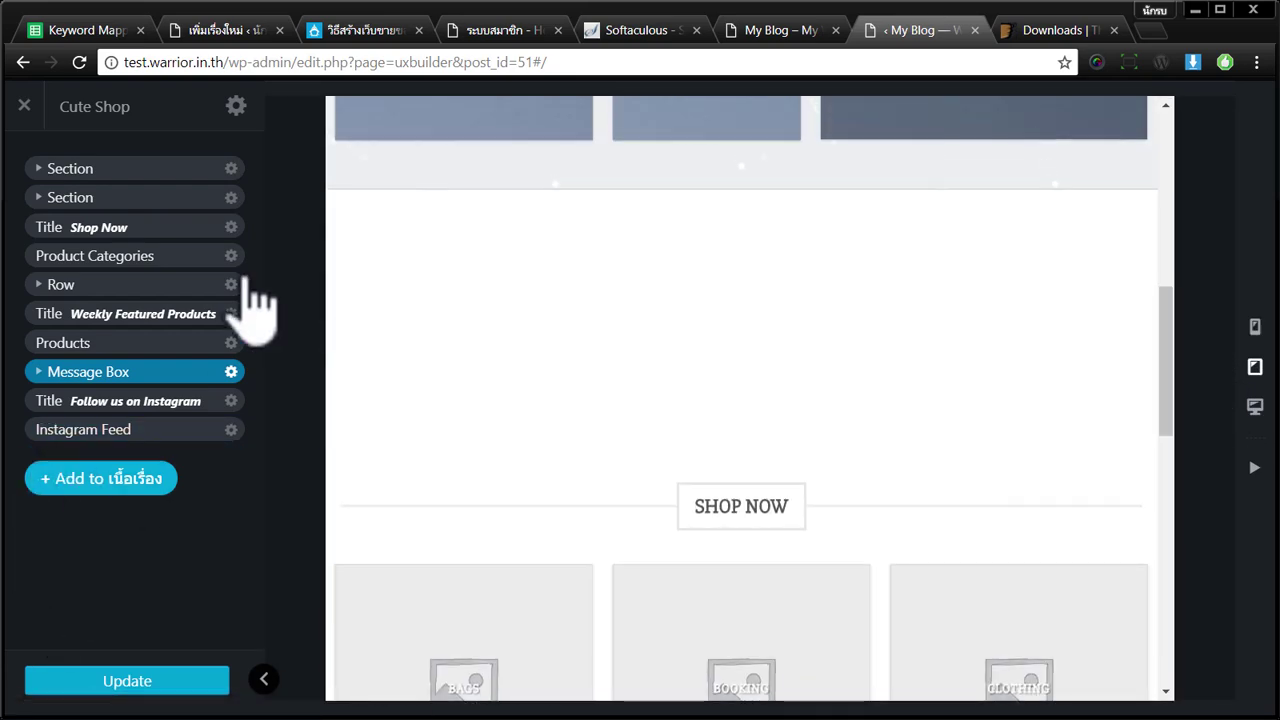
{"action": "left_click", "coordinate": [24, 105]}
{"action": "left_click", "coordinate": [710, 165]}
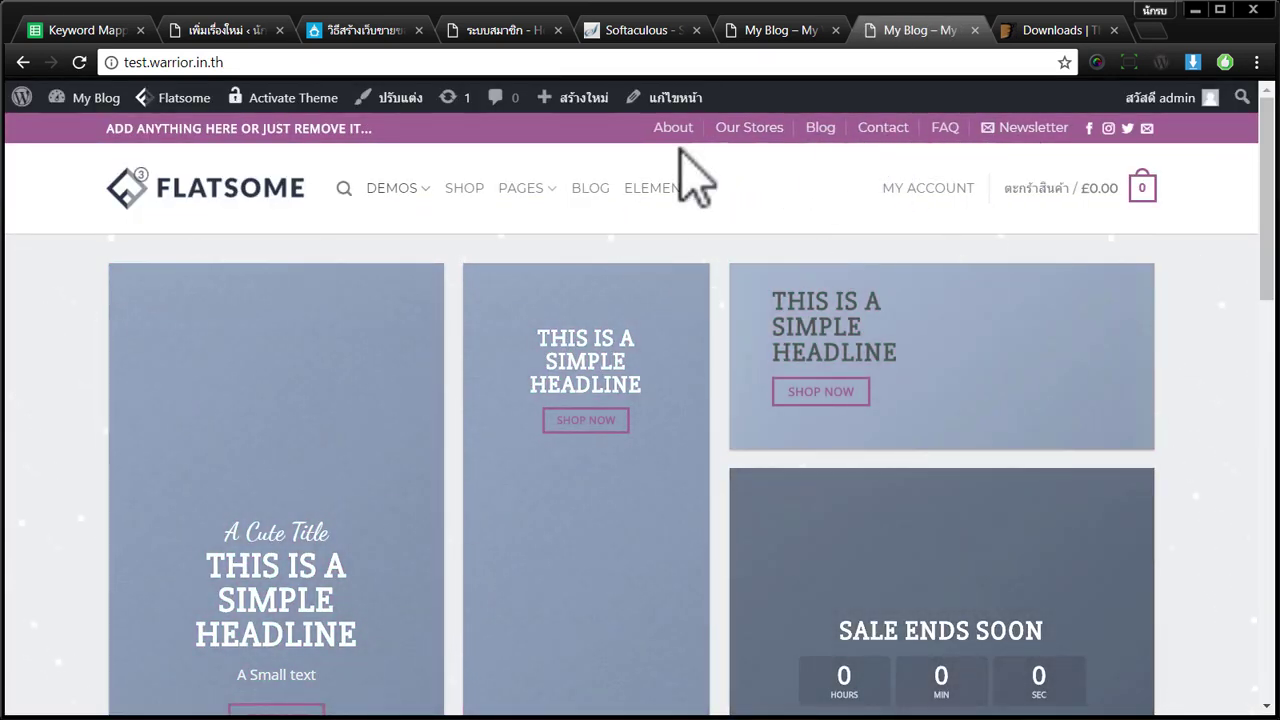
- Search Google for "หนังสือ woocommerce" in a new browser tab
{"action": "left_click", "coordinate": [1152, 30]}
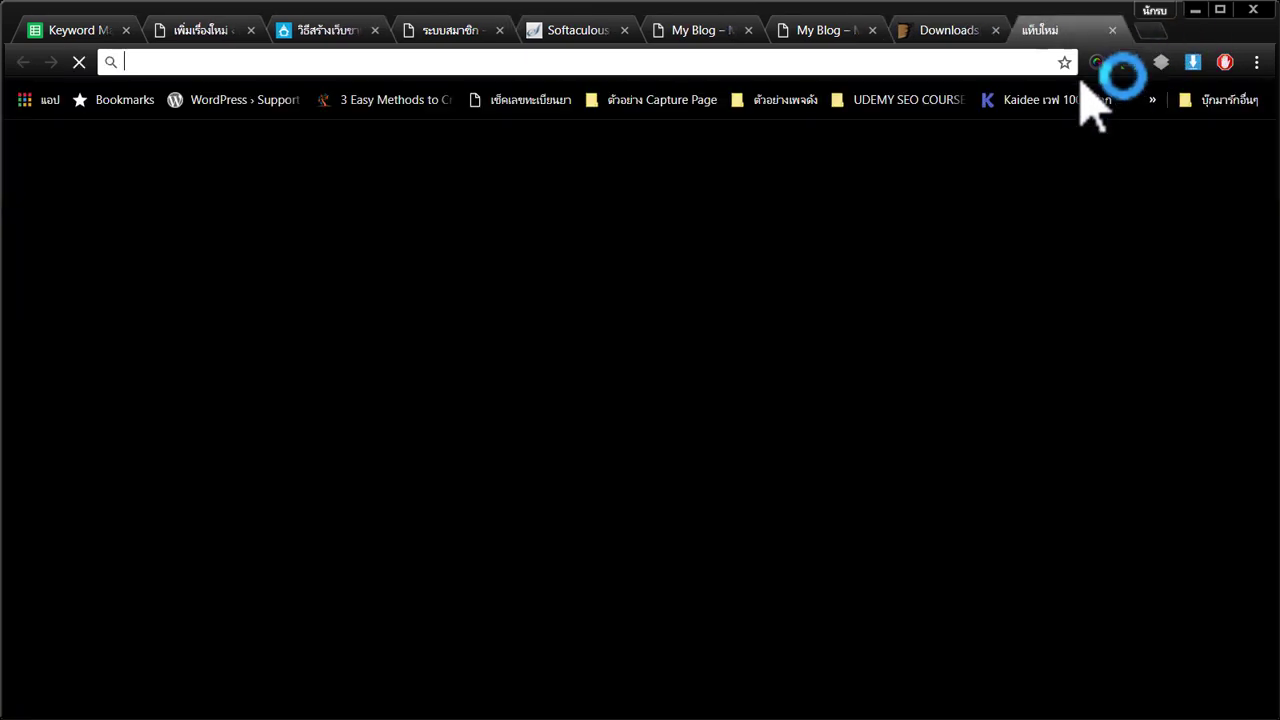
{"action": "type", "text": "d"}
{"action": "key", "text": "BackSpace"}
{"action": "key", "text": "BackSpace"}
{"action": "type", "text": "หนังสือ w"}
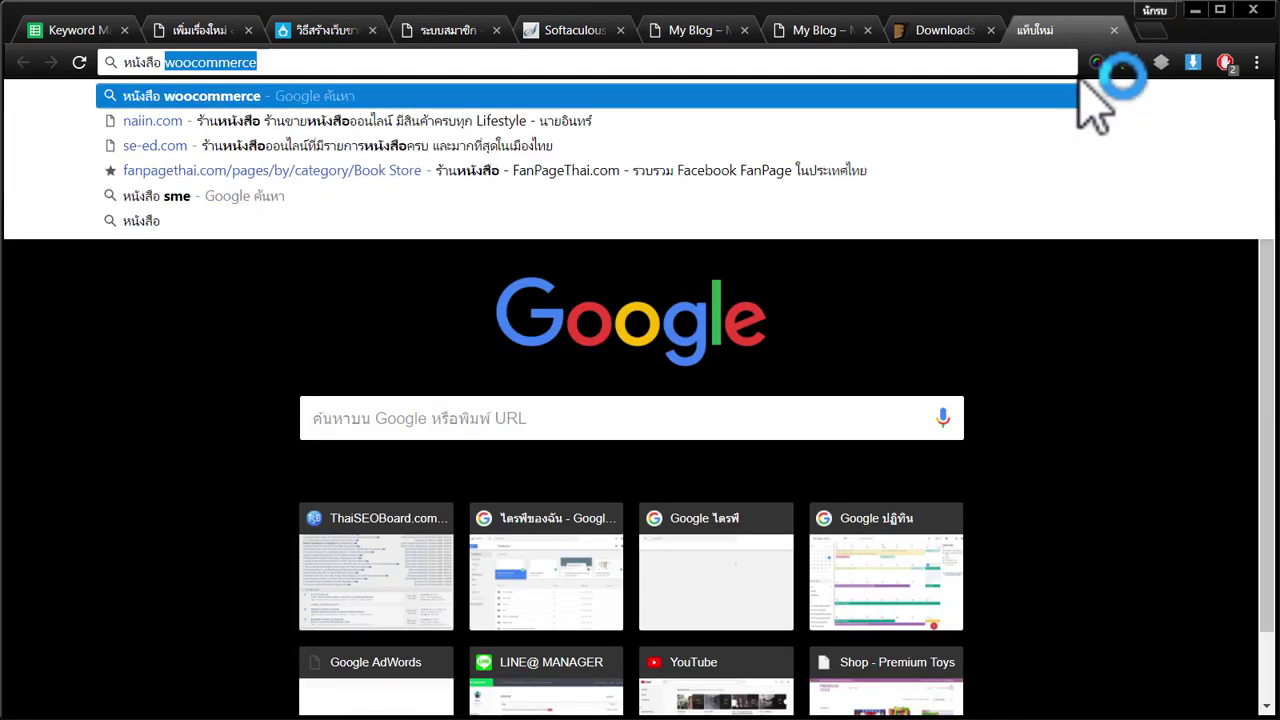
{"action": "type", "text": "oocommerc"}
{"action": "key", "text": "Return"}
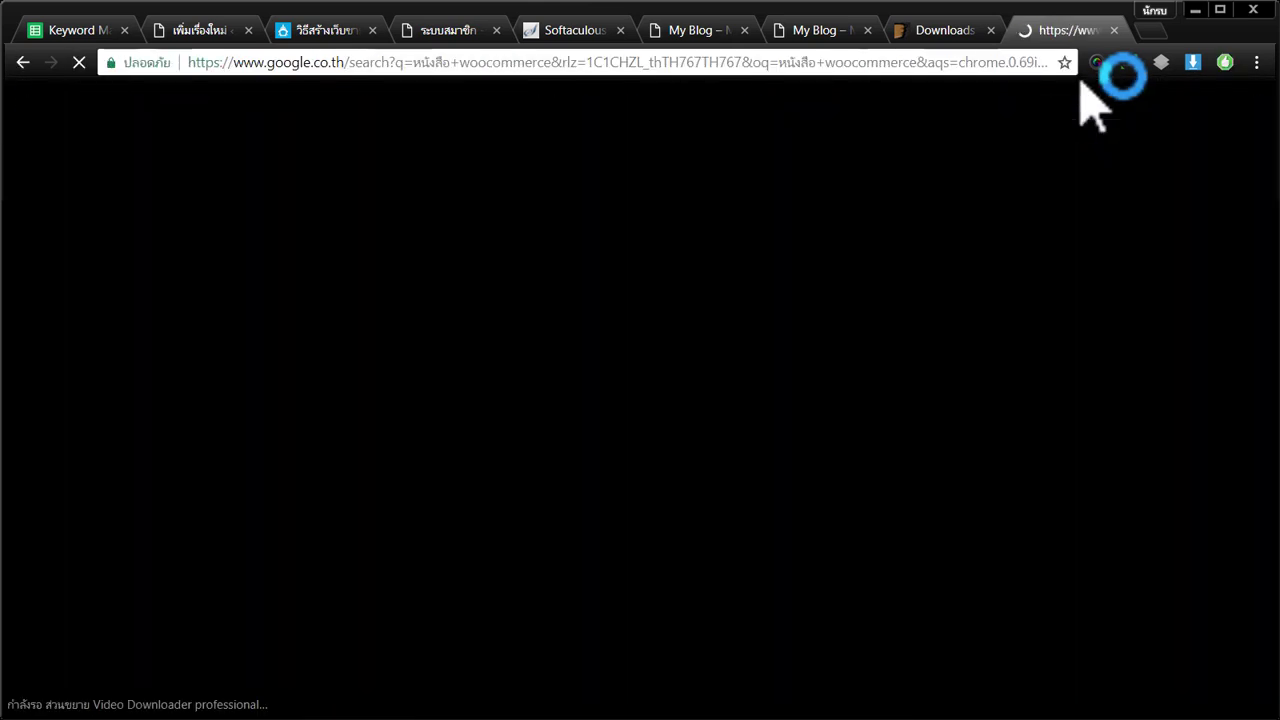
- Show the image results and preview the WordPress + WooCommerce Themes & Plugins book cover among the other books
{"action": "left_click", "coordinate": [260, 181]}
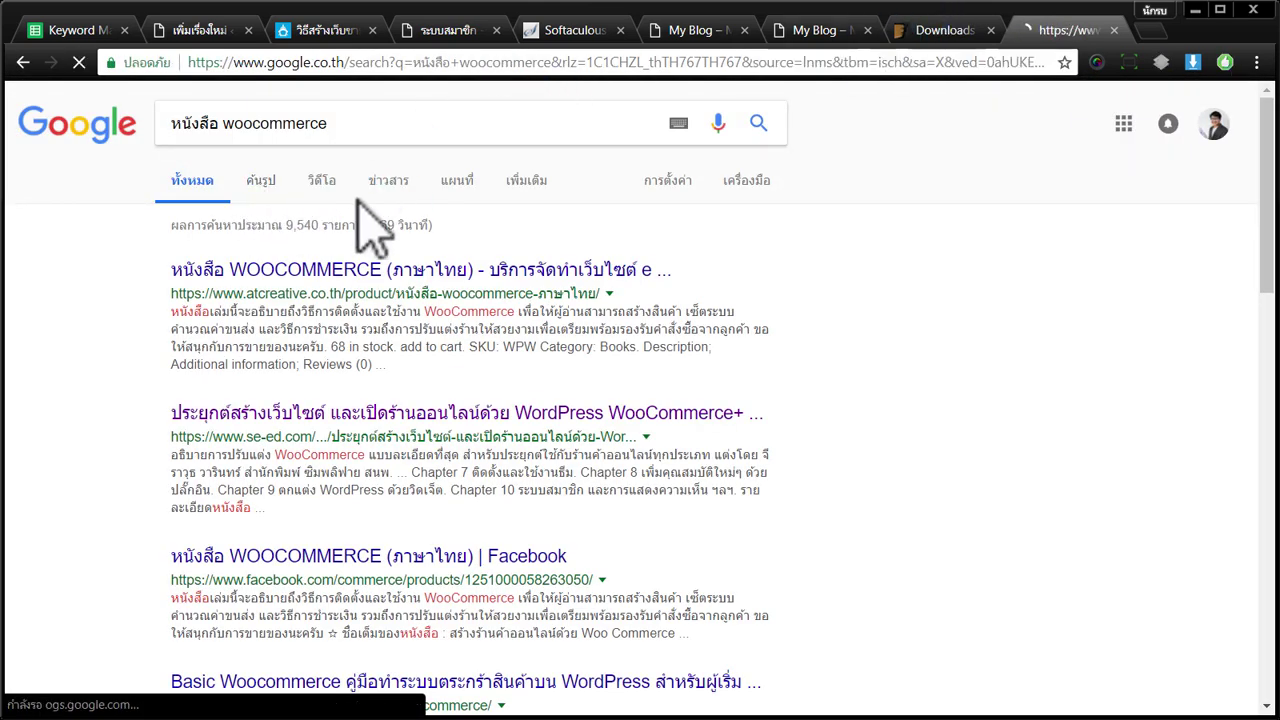
{"action": "left_click", "coordinate": [378, 385]}
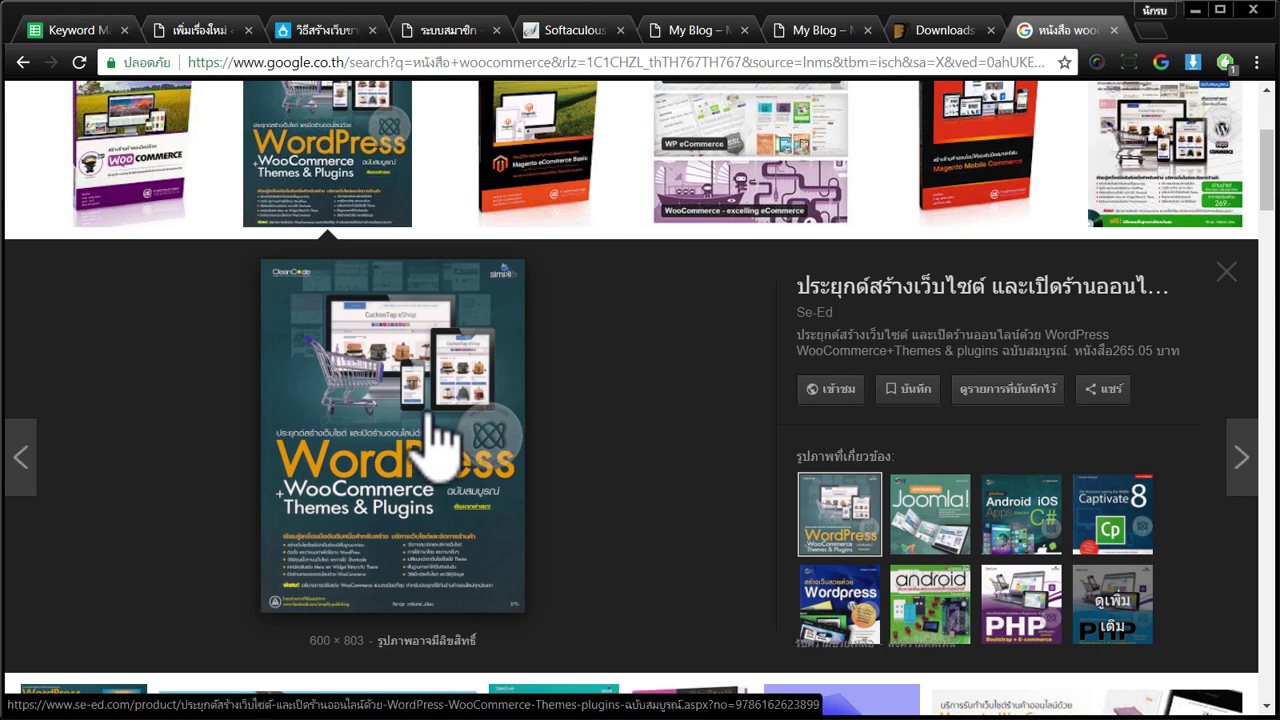
{"action": "scroll", "coordinate": [436, 438], "scroll_direction": "up", "scroll_amount": 3}
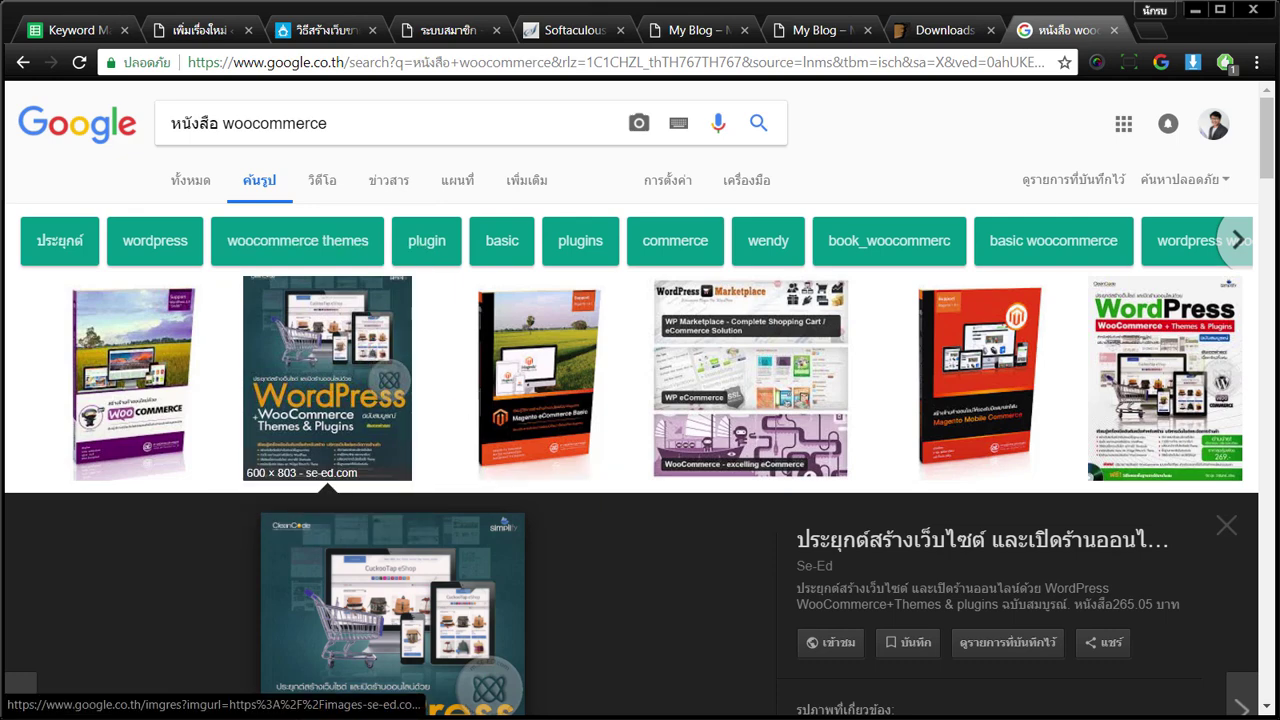
{"action": "scroll", "coordinate": [457, 400], "scroll_direction": "down", "scroll_amount": 5}
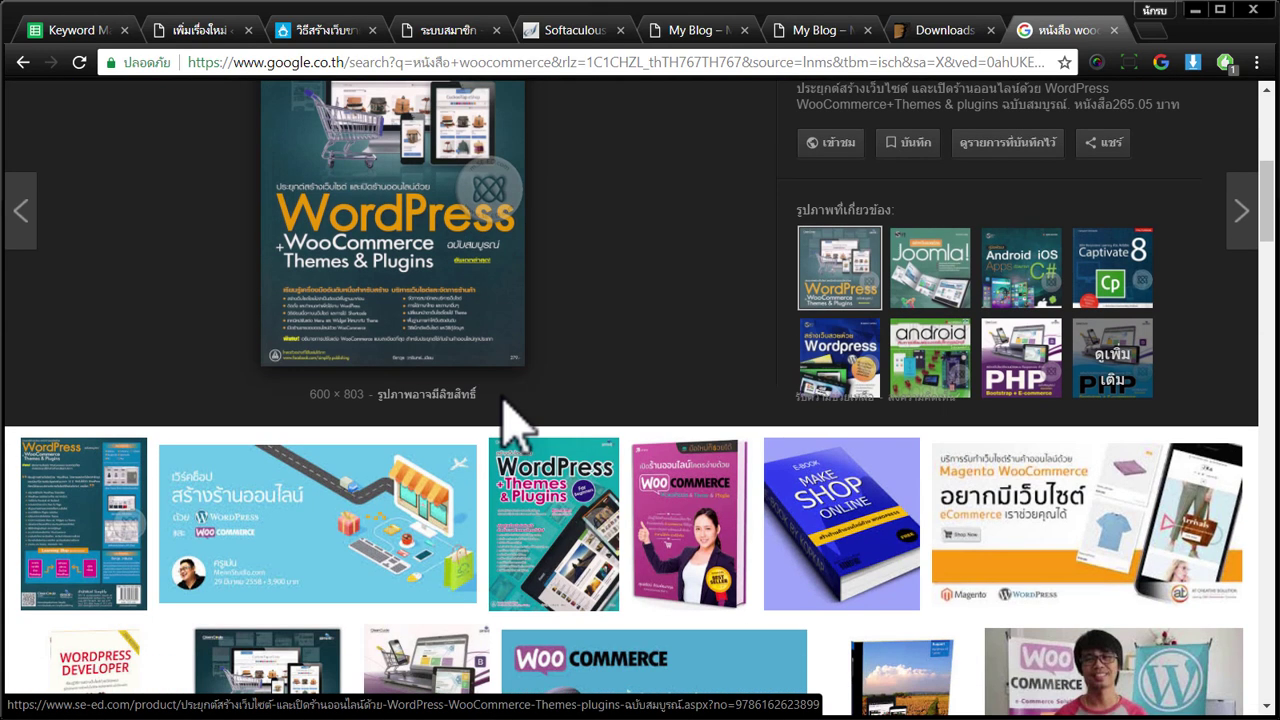
- Load zeanrom.com in the second My Blog tab and look through its home page and umbrella products as an example shop
{"action": "left_click", "coordinate": [922, 40]}
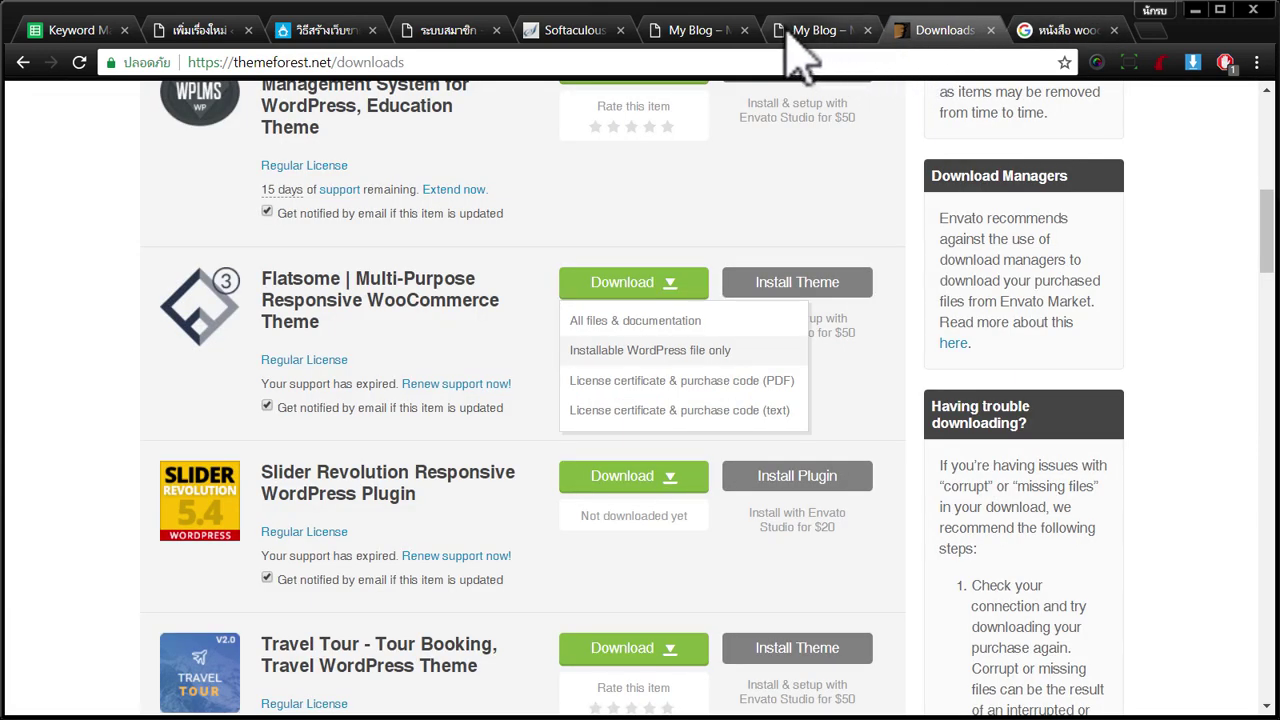
{"action": "left_click", "coordinate": [698, 36]}
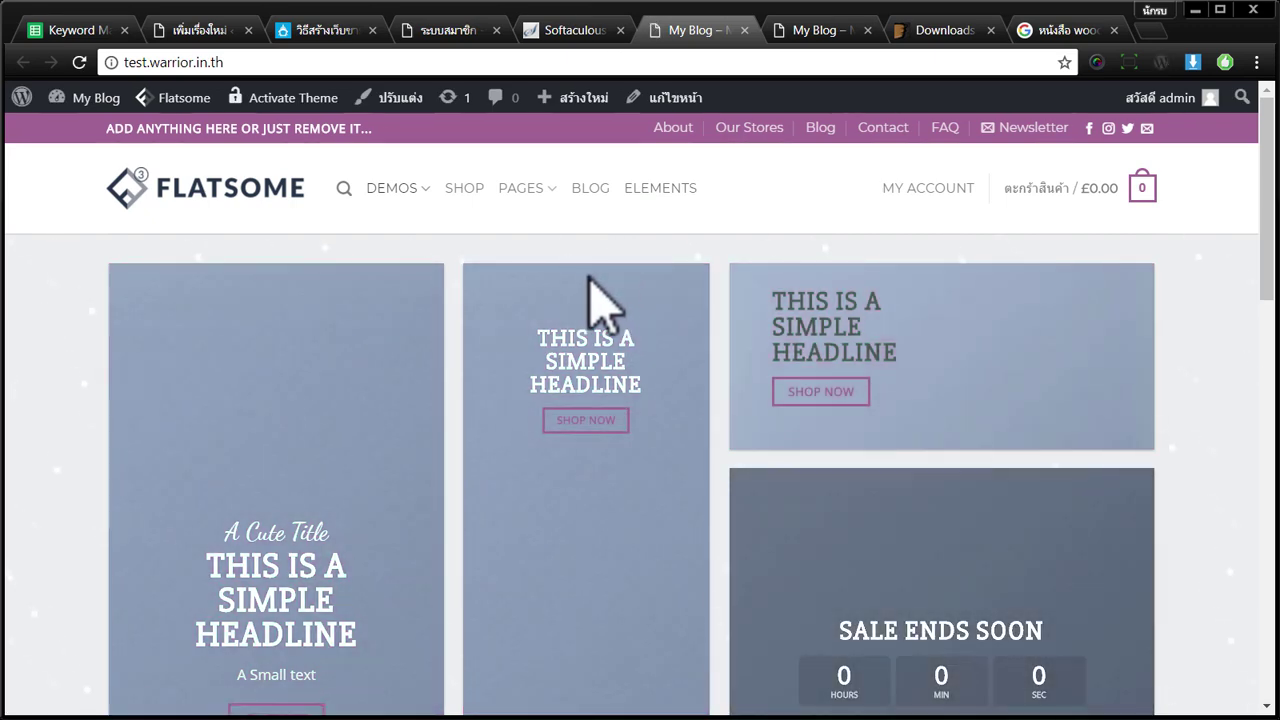
{"action": "left_click", "coordinate": [775, 38]}
{"action": "left_click", "coordinate": [775, 62]}
{"action": "type", "text": "zeanrom.com"}
{"action": "key", "text": "Return"}
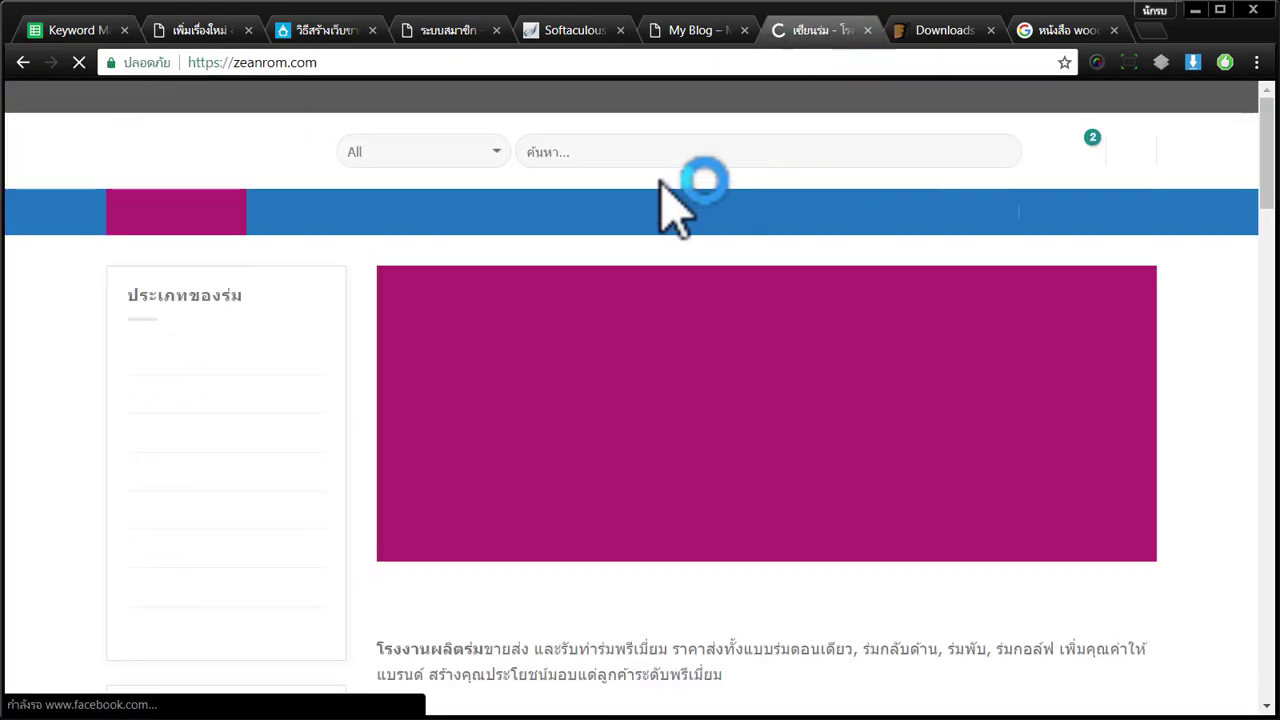
{"action": "scroll", "coordinate": [440, 370], "scroll_direction": "down", "scroll_amount": 12}
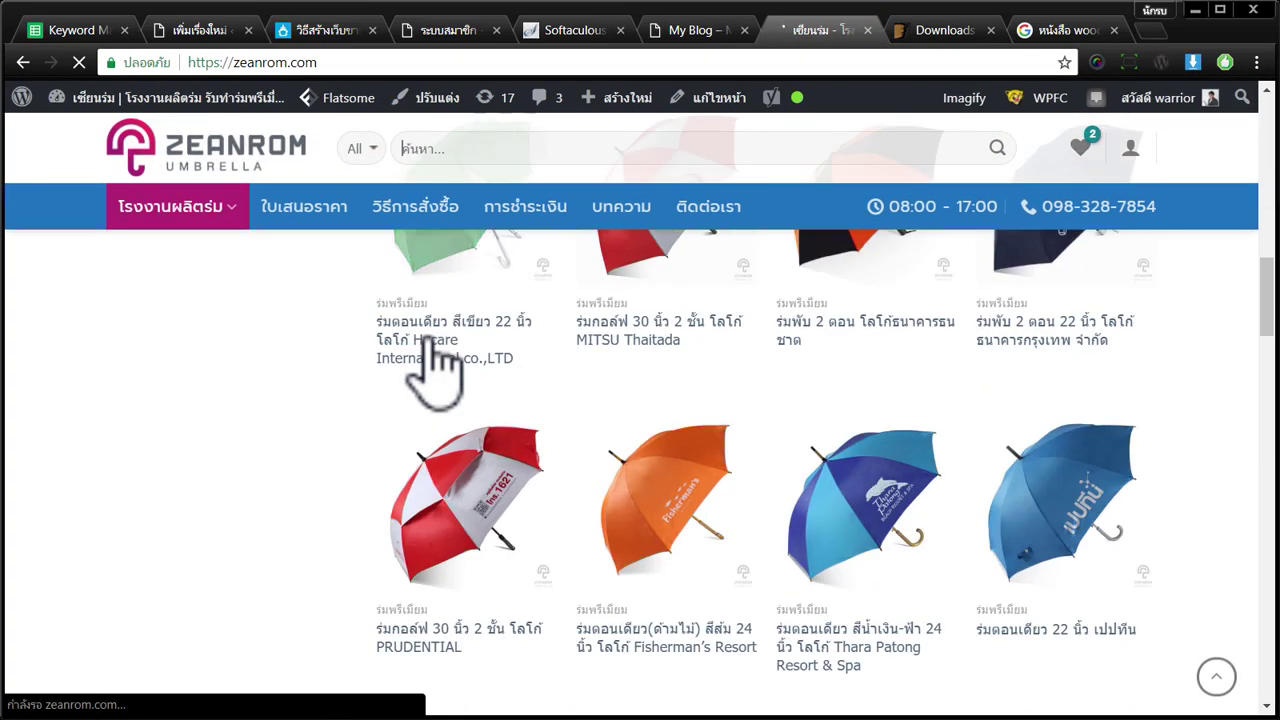
{"action": "scroll", "coordinate": [440, 370], "scroll_direction": "up", "scroll_amount": 8}
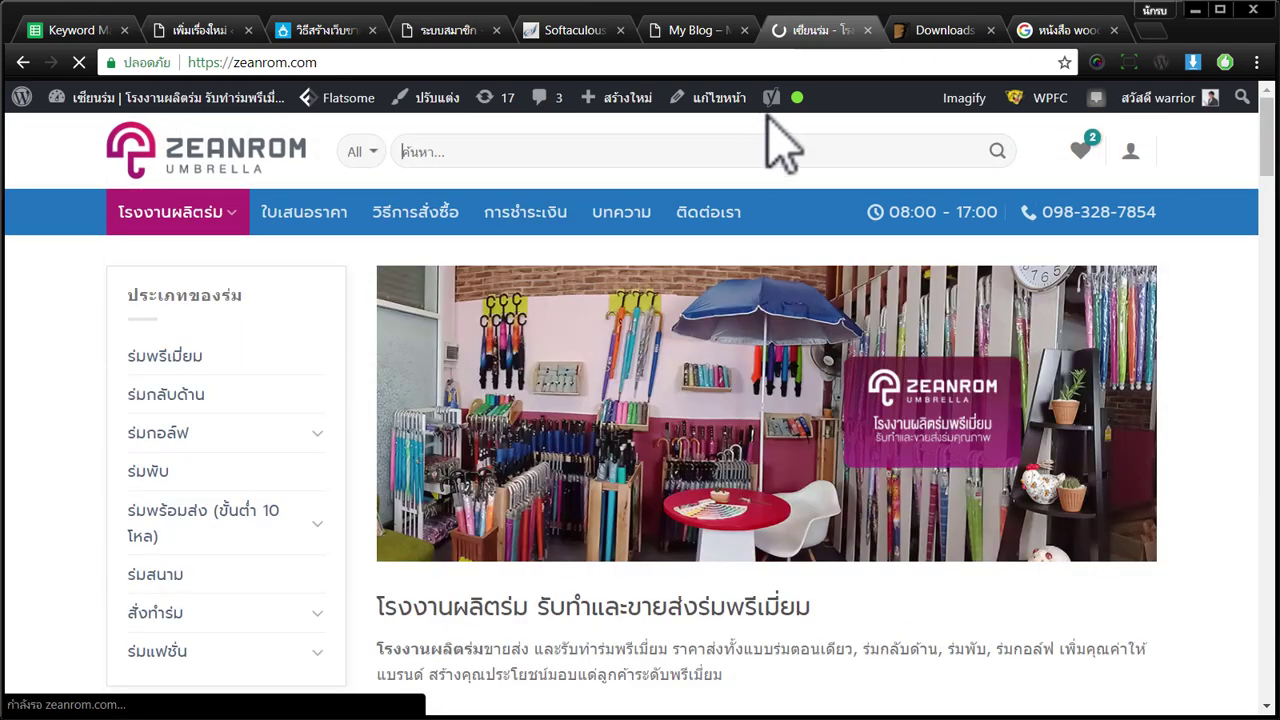
- Load premiumtoys.in.th in the ThemeForest downloads tab and look over its shop page as another example
{"action": "left_click", "coordinate": [935, 30]}
{"action": "type", "text": "premiumtoys.in.th"}
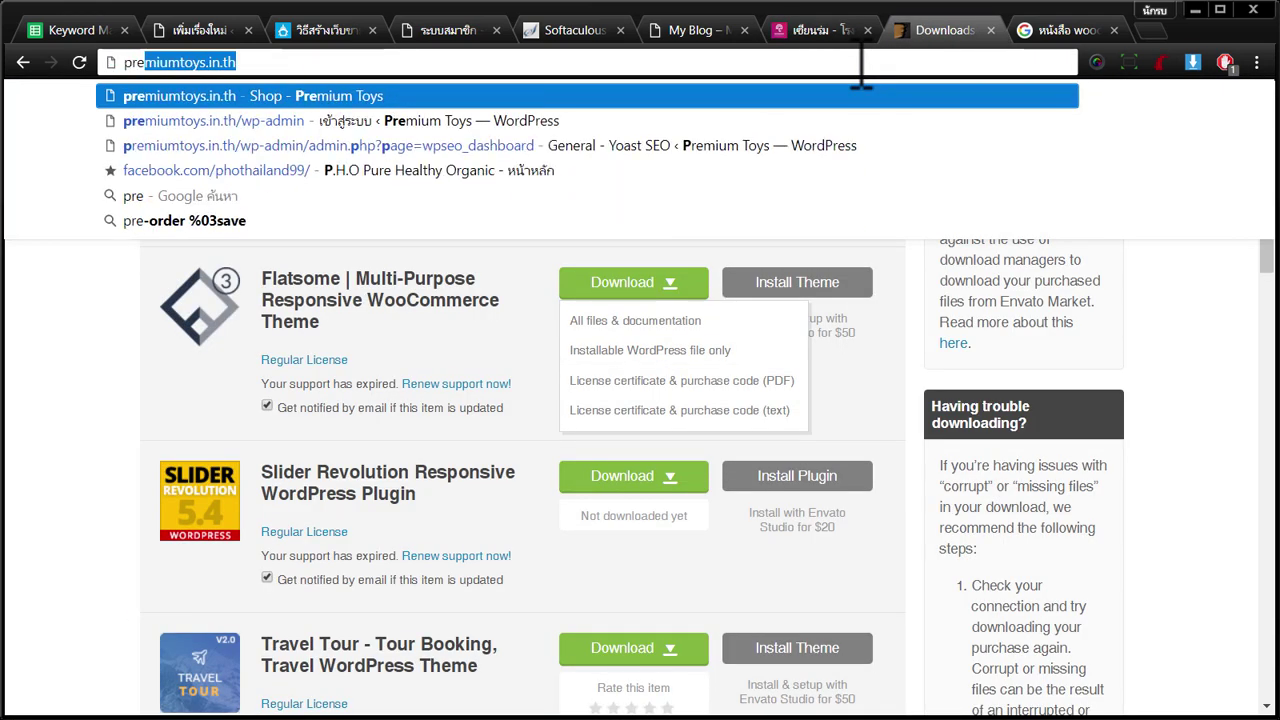
{"action": "key", "text": "Return"}
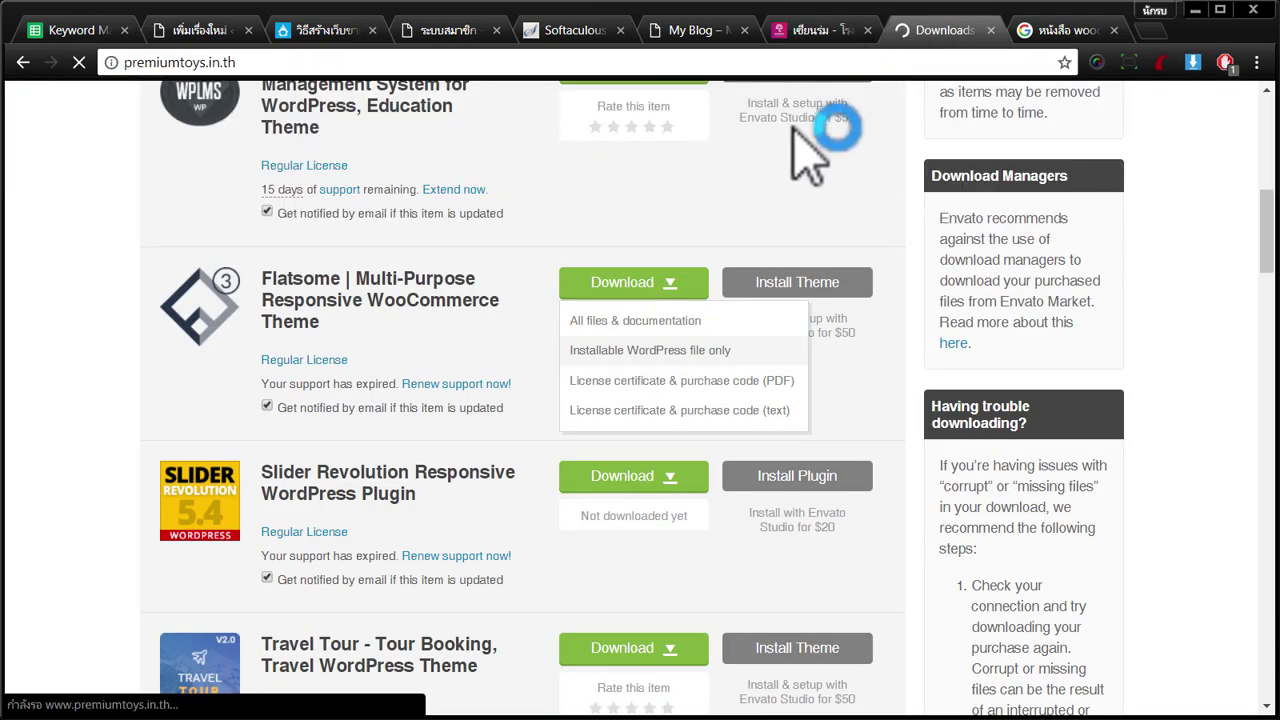
{"action": "scroll", "coordinate": [815, 170], "scroll_direction": "down", "scroll_amount": 2}
{"action": "scroll", "coordinate": [825, 195], "scroll_direction": "up", "scroll_amount": 3}
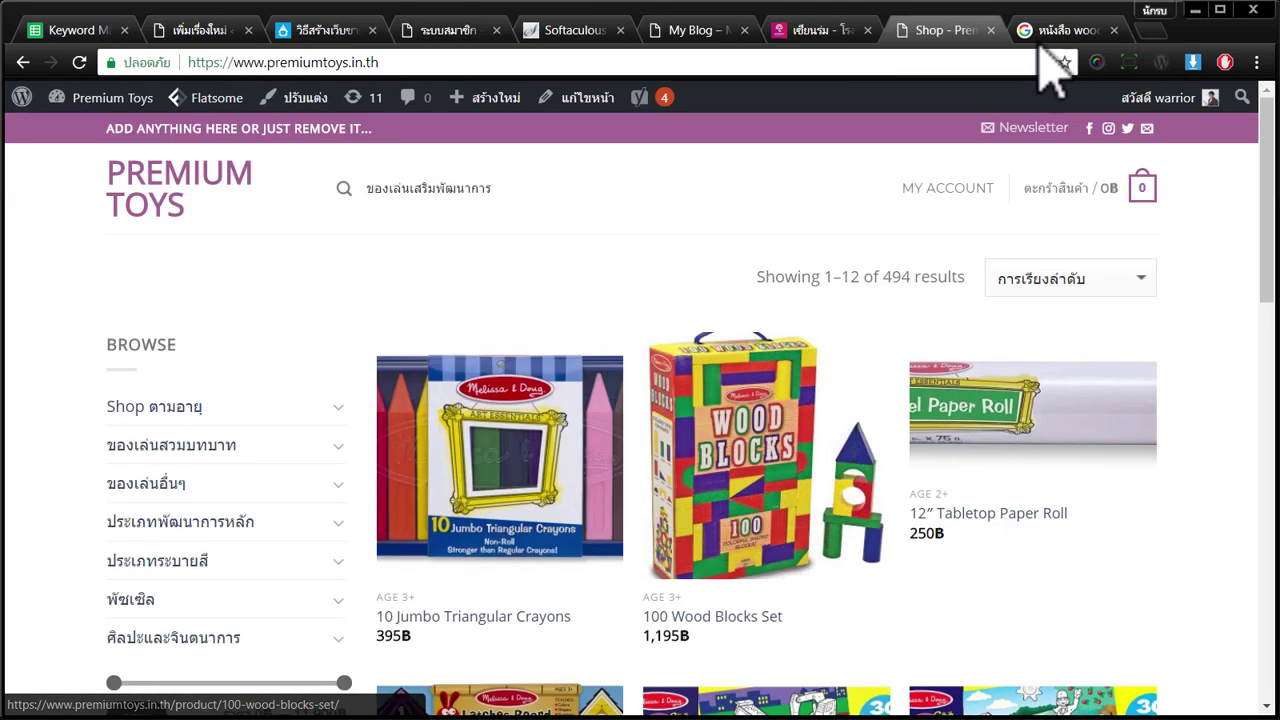
- Load b2ulab.com in the Google search tab and look over its home page as a further example site
{"action": "left_click", "coordinate": [1055, 30]}
{"action": "left_click", "coordinate": [930, 62]}
{"action": "type", "text": "b"}
{"action": "key", "text": "Return"}
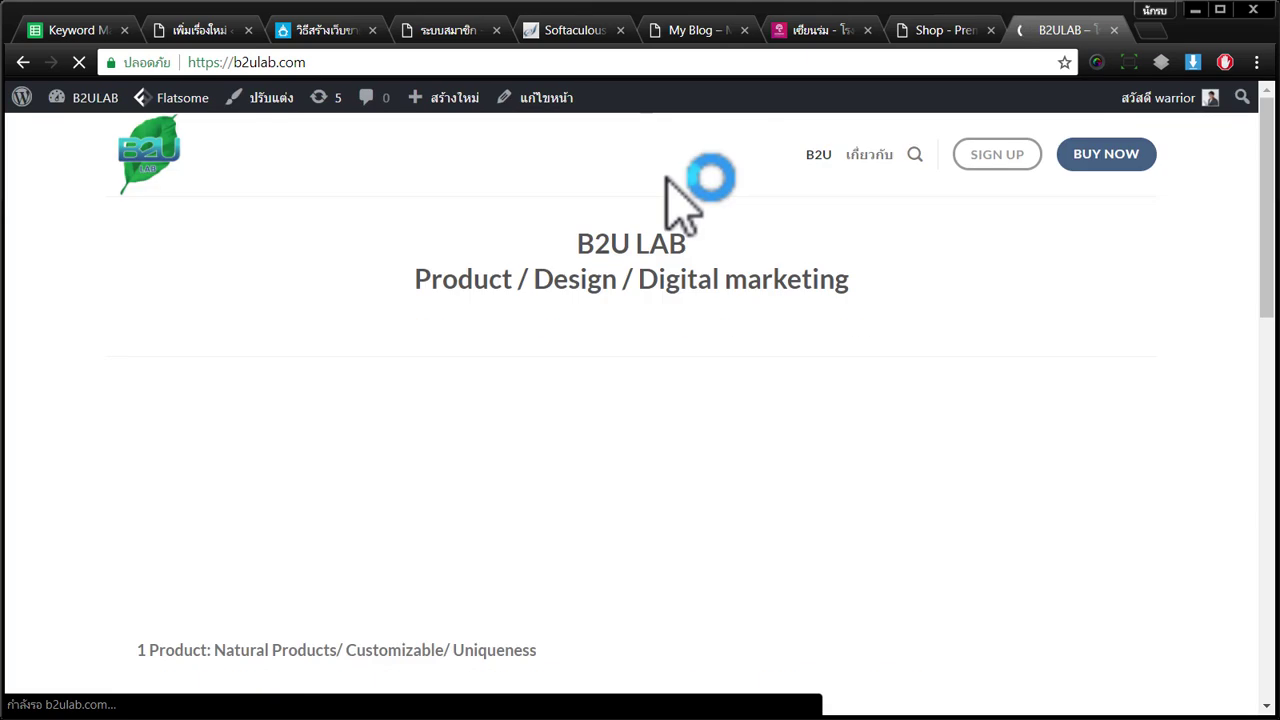
{"action": "scroll", "coordinate": [612, 280], "scroll_direction": "down", "scroll_amount": 1}
{"action": "scroll", "coordinate": [612, 285], "scroll_direction": "down", "scroll_amount": 3}
{"action": "scroll", "coordinate": [737, 194], "scroll_direction": "up", "scroll_amount": 6}
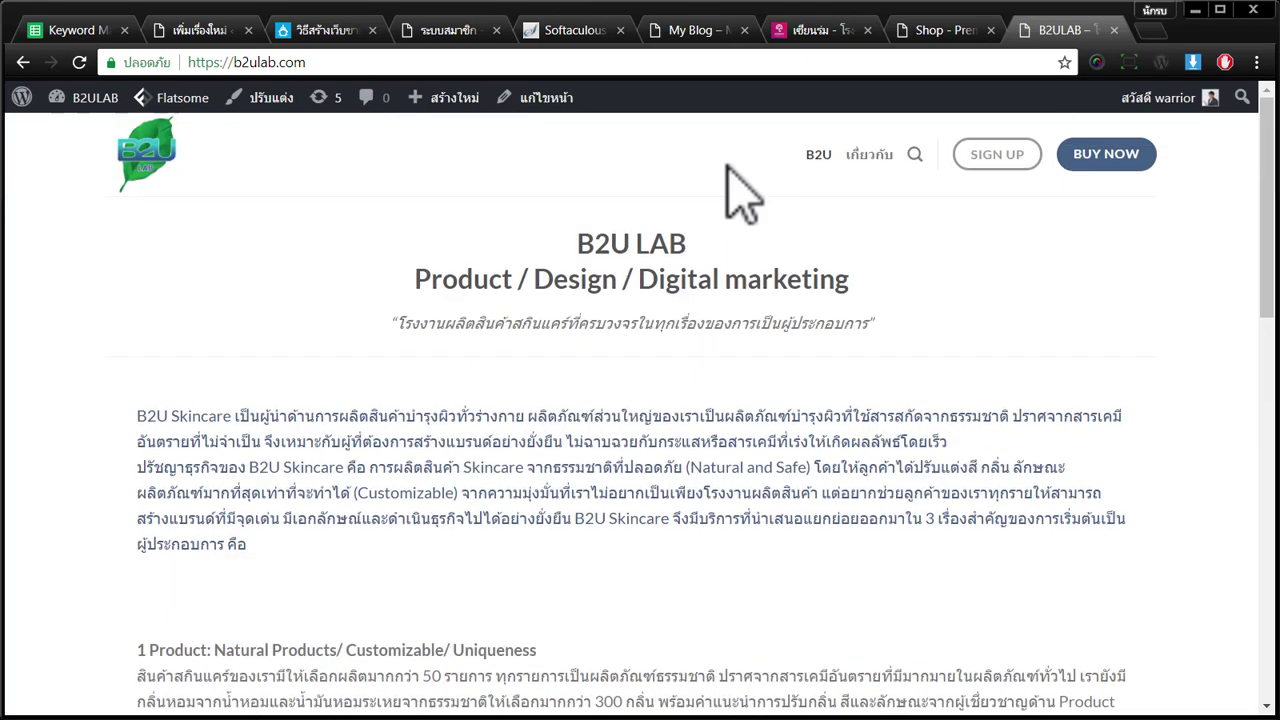
- Return to the test.warrior.in.th home page in the remaining My Blog tab
{"action": "left_click", "coordinate": [790, 34]}
{"action": "left_click", "coordinate": [693, 42]}
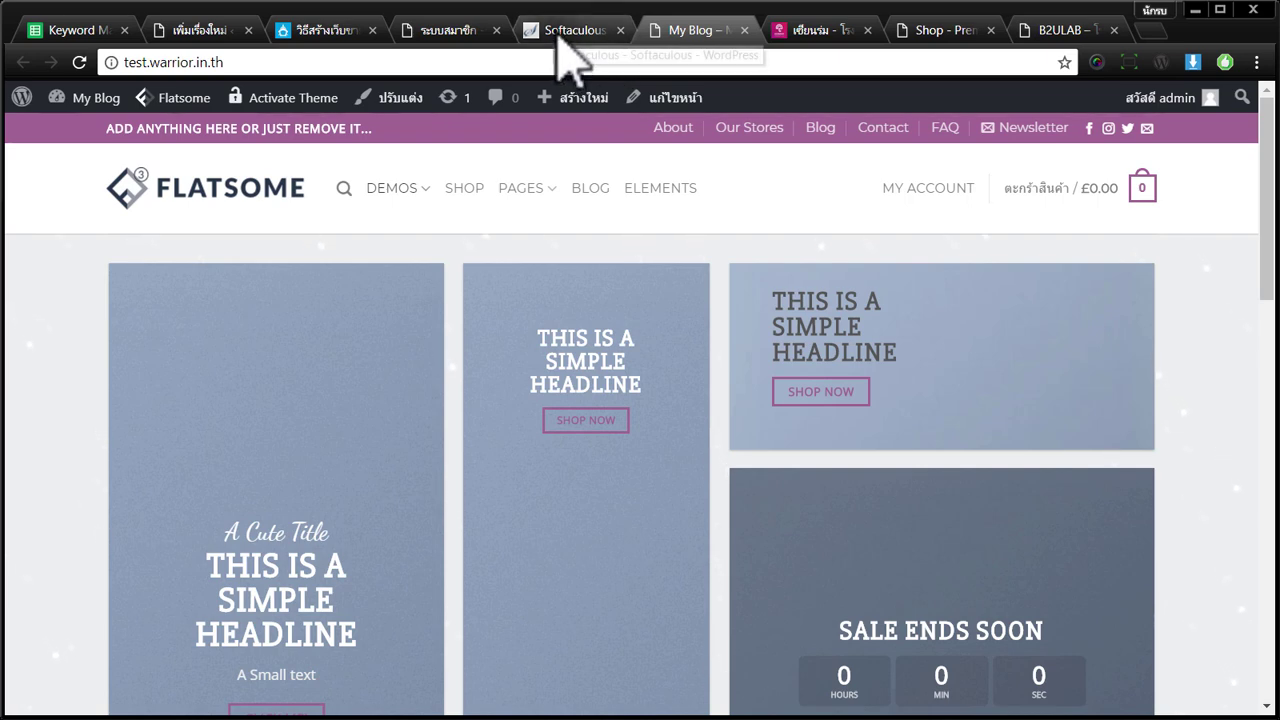
{"action": "mouse_move", "coordinate": [660, 105]}
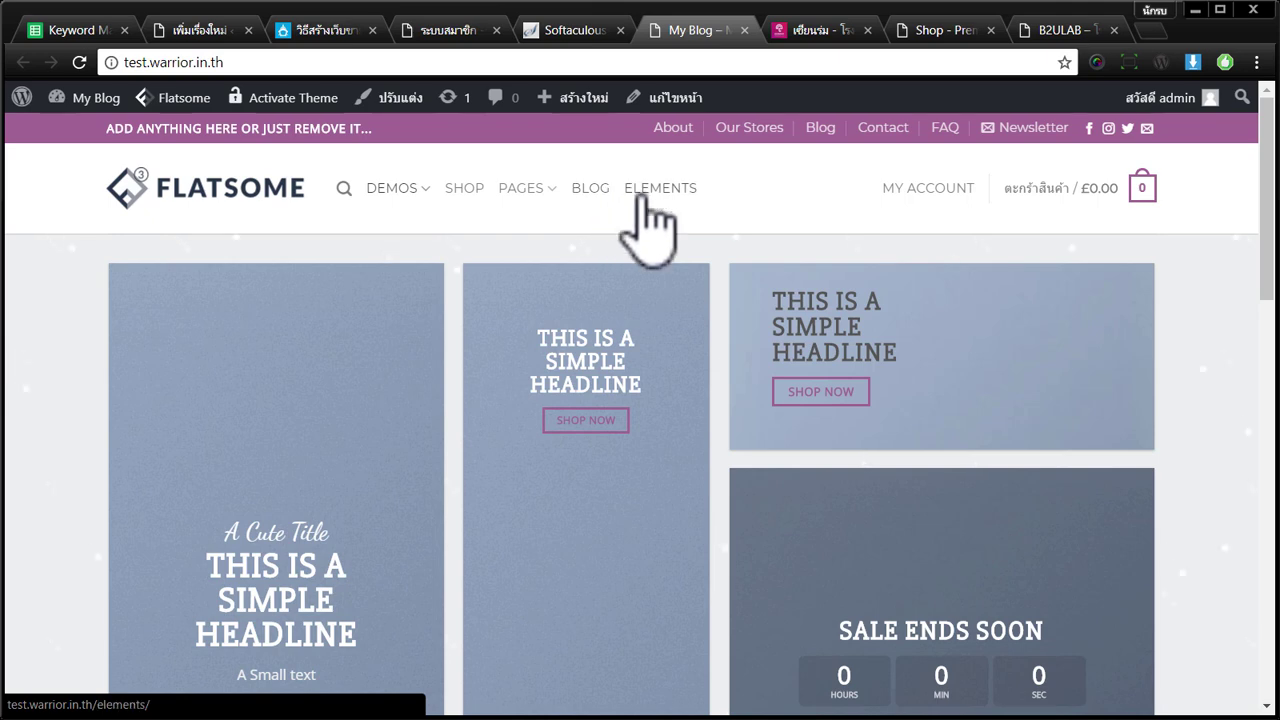
- Search Google for "หนังสี woocomemrce" in the tab showing zeanrom.com
{"action": "left_click", "coordinate": [944, 38]}
{"action": "left_click", "coordinate": [672, 40]}
{"action": "left_click", "coordinate": [800, 32]}
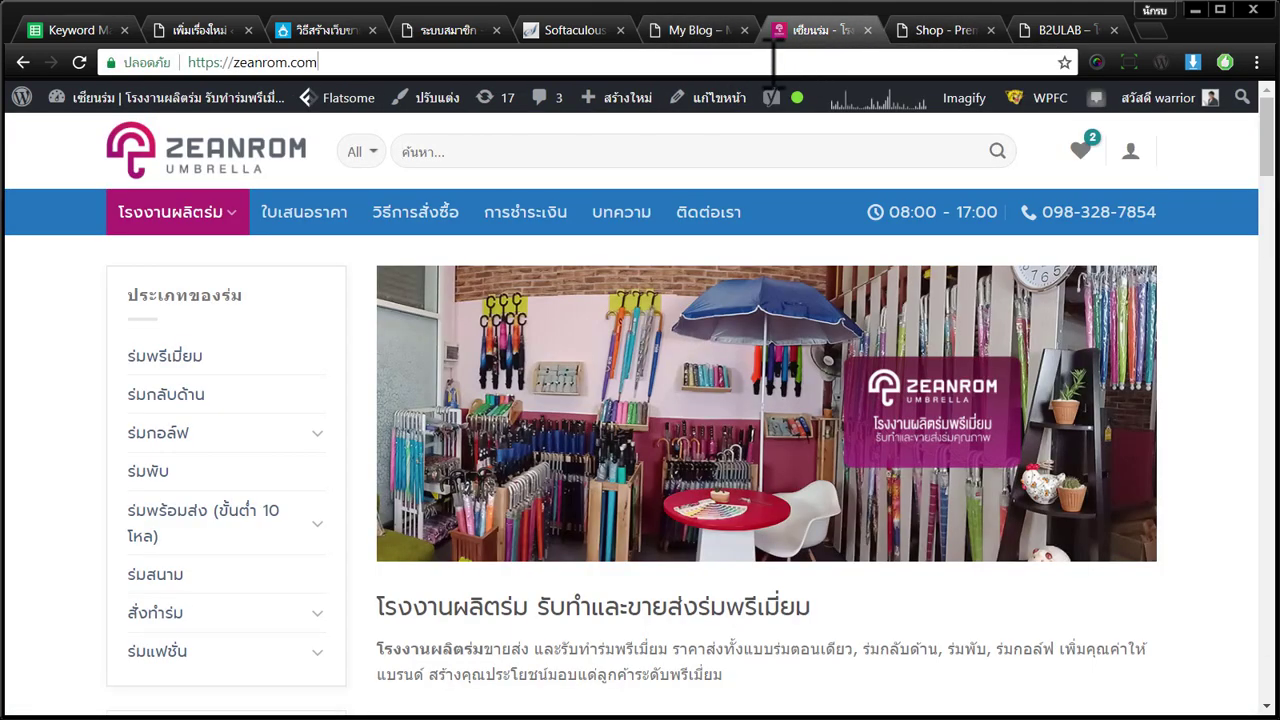
{"action": "left_click", "coordinate": [772, 62]}
{"action": "key", "text": "BackSpace"}
{"action": "type", "text": "หยั"}
{"action": "key", "text": "BackSpace"}
{"action": "key", "text": "BackSpace"}
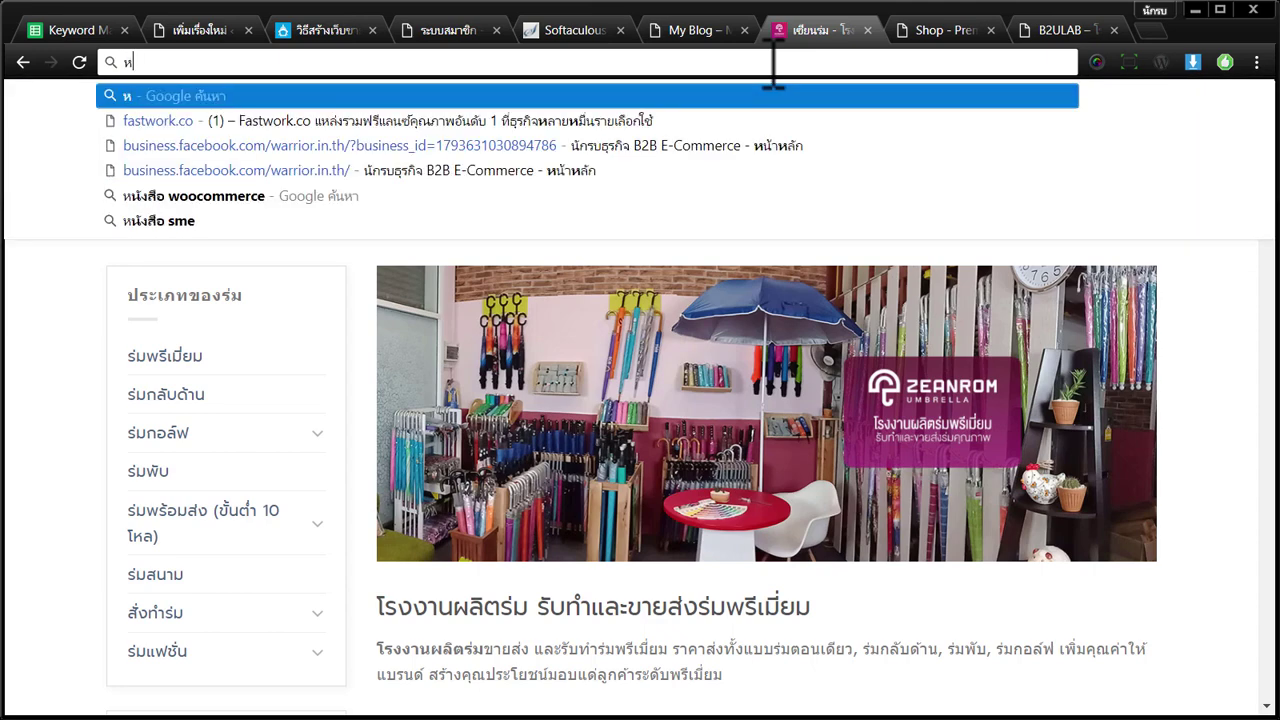
{"action": "type", "text": "นัง"}
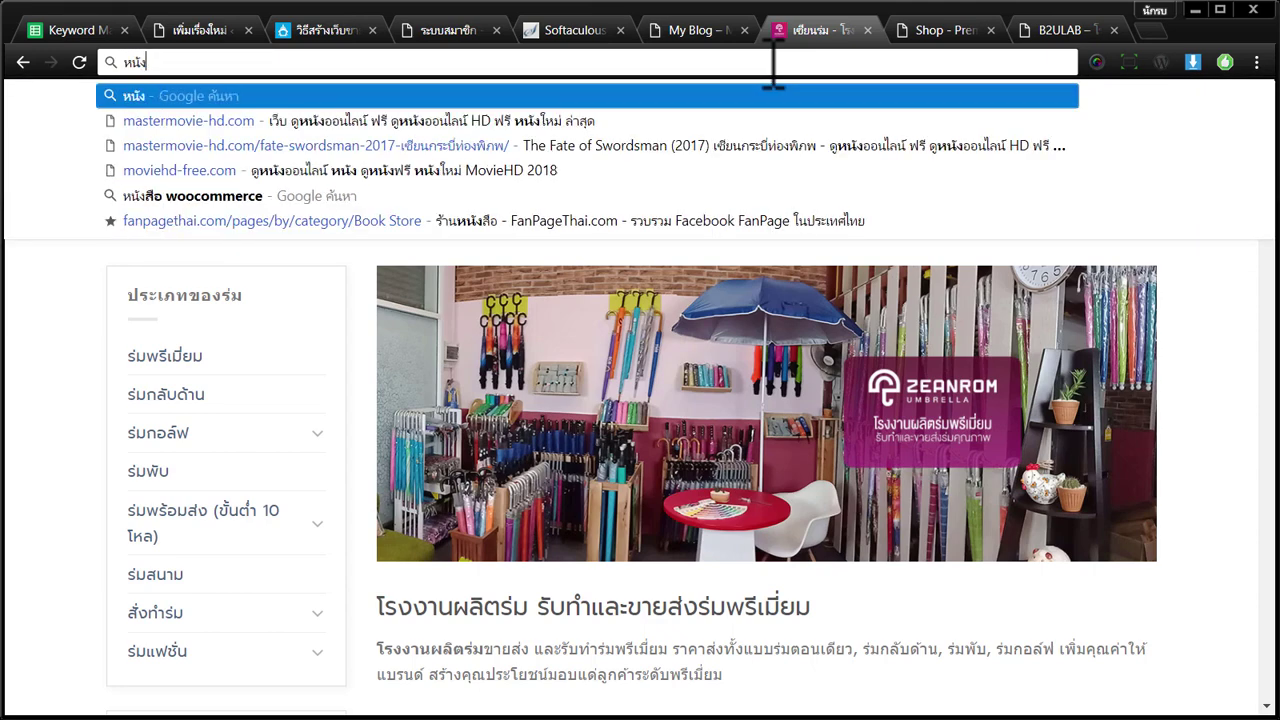
{"action": "type", "text": "สื"}
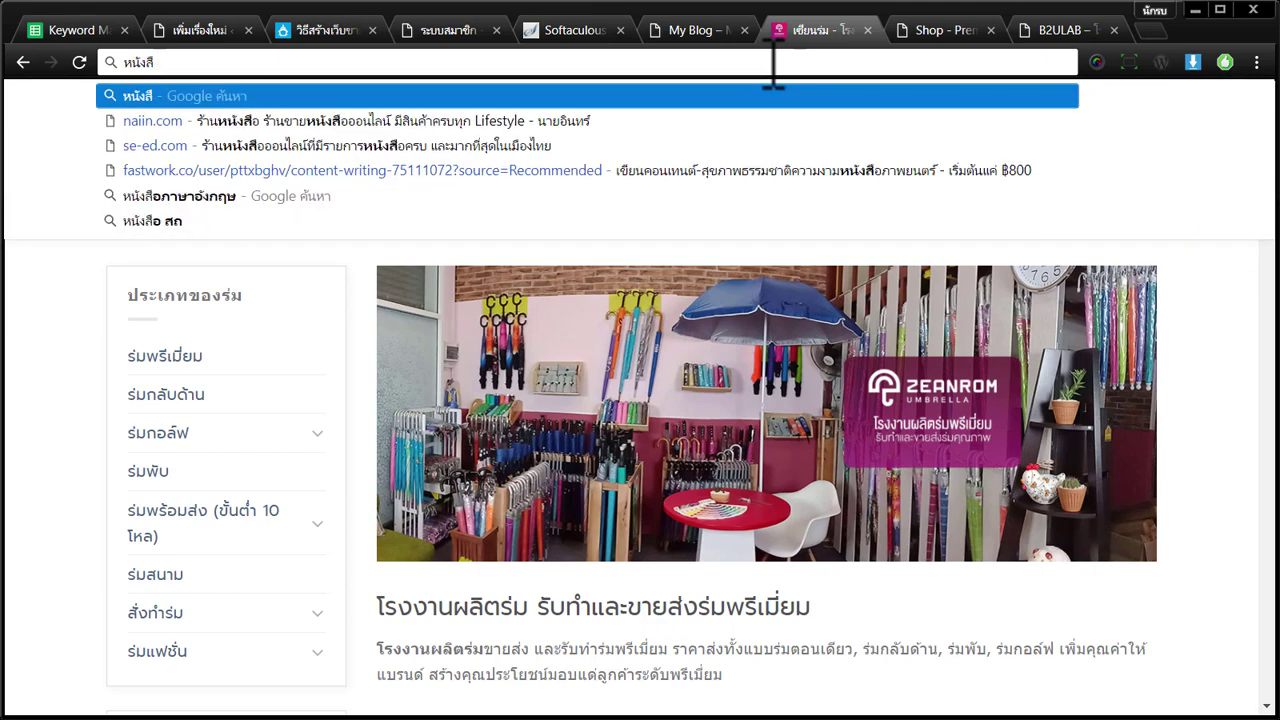
{"action": "type", "text": " woocomemrce"}
{"action": "key", "text": "Return"}
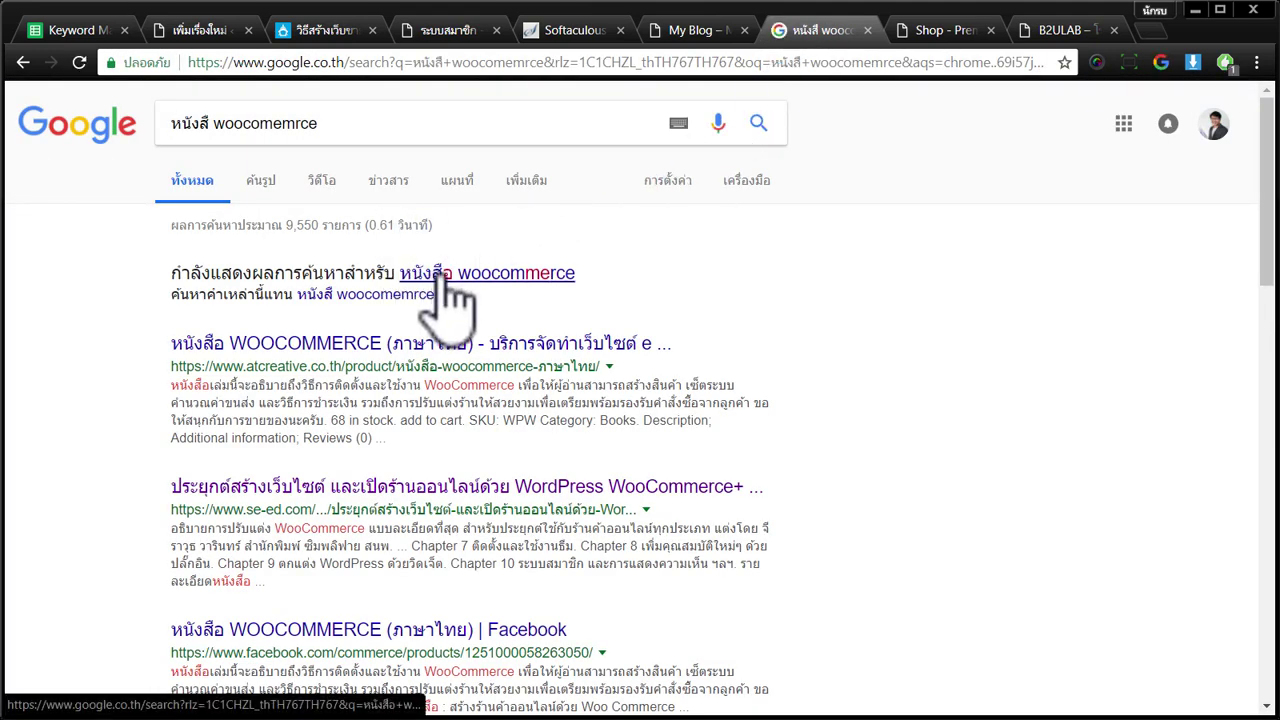
- Switch to the corrected search "หนังสือ woocommerce" and preview the WordPress+WooCommerce Themes & Plugins book cover in the image results
{"action": "left_click", "coordinate": [443, 272]}
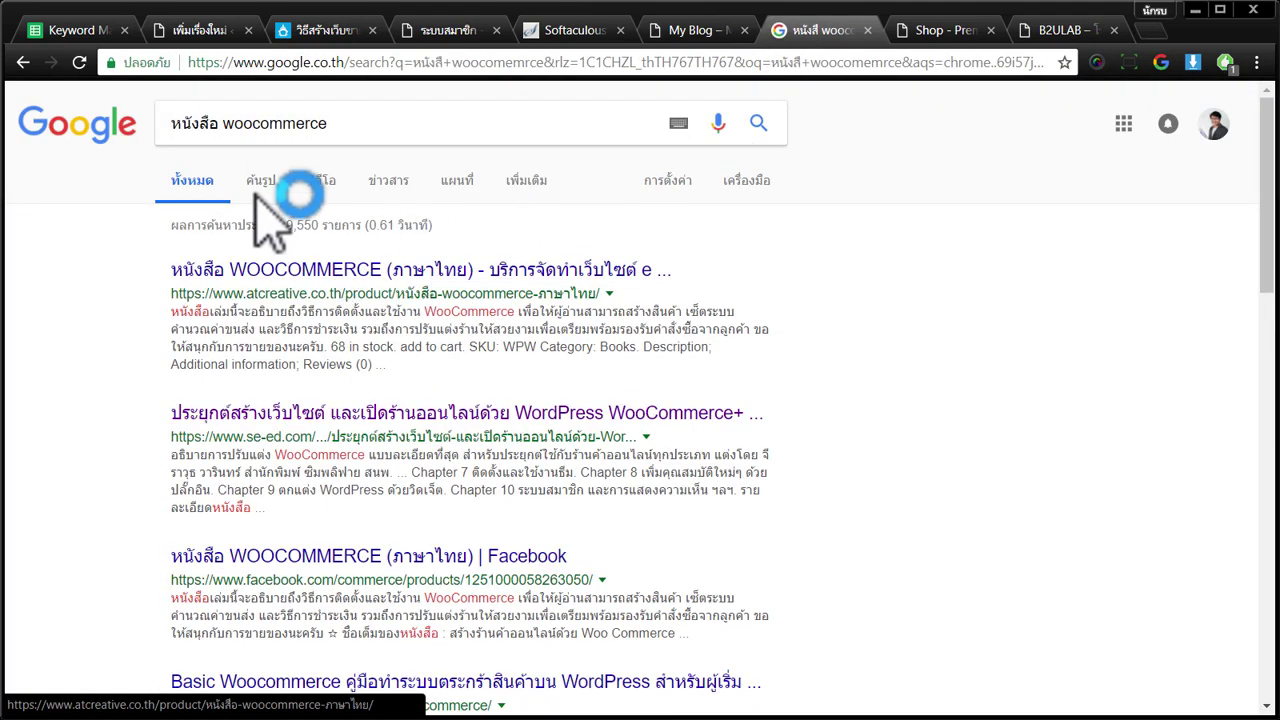
{"action": "left_click", "coordinate": [262, 185]}
{"action": "left_click", "coordinate": [349, 400]}
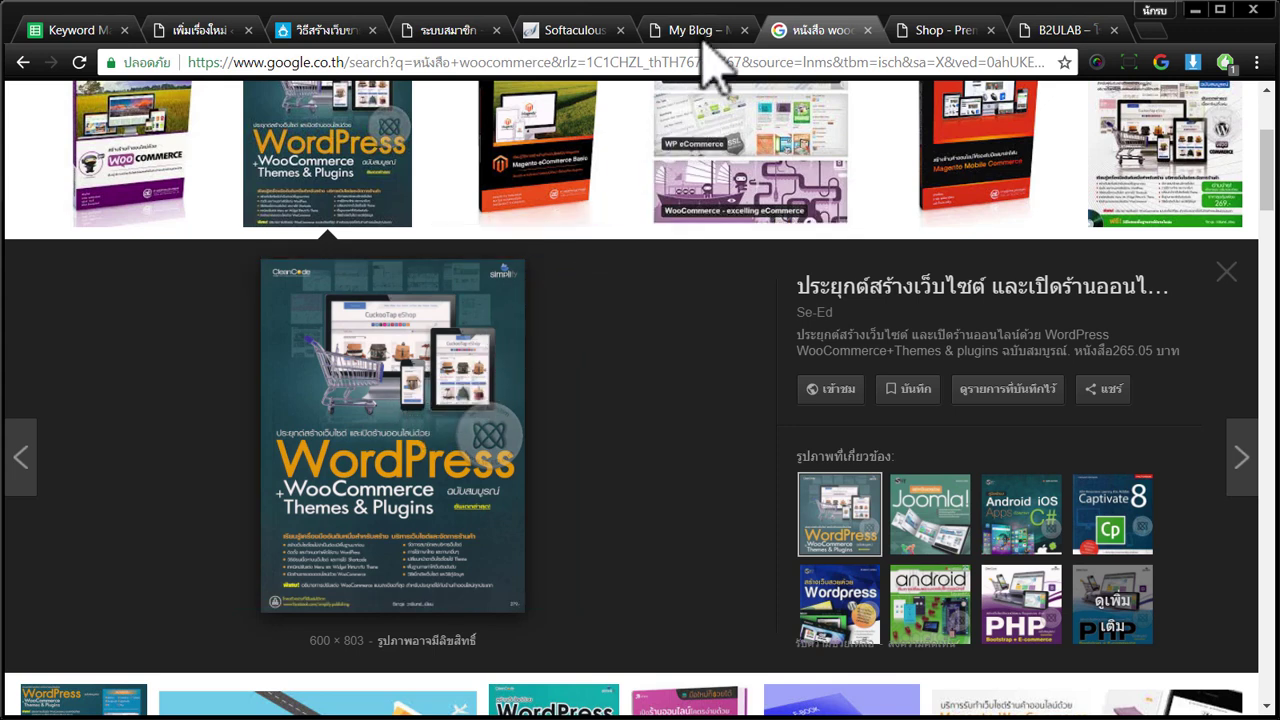
- Return to the test.warrior.in.th home page and look over its banners and feature boxes
{"action": "left_click", "coordinate": [702, 36]}
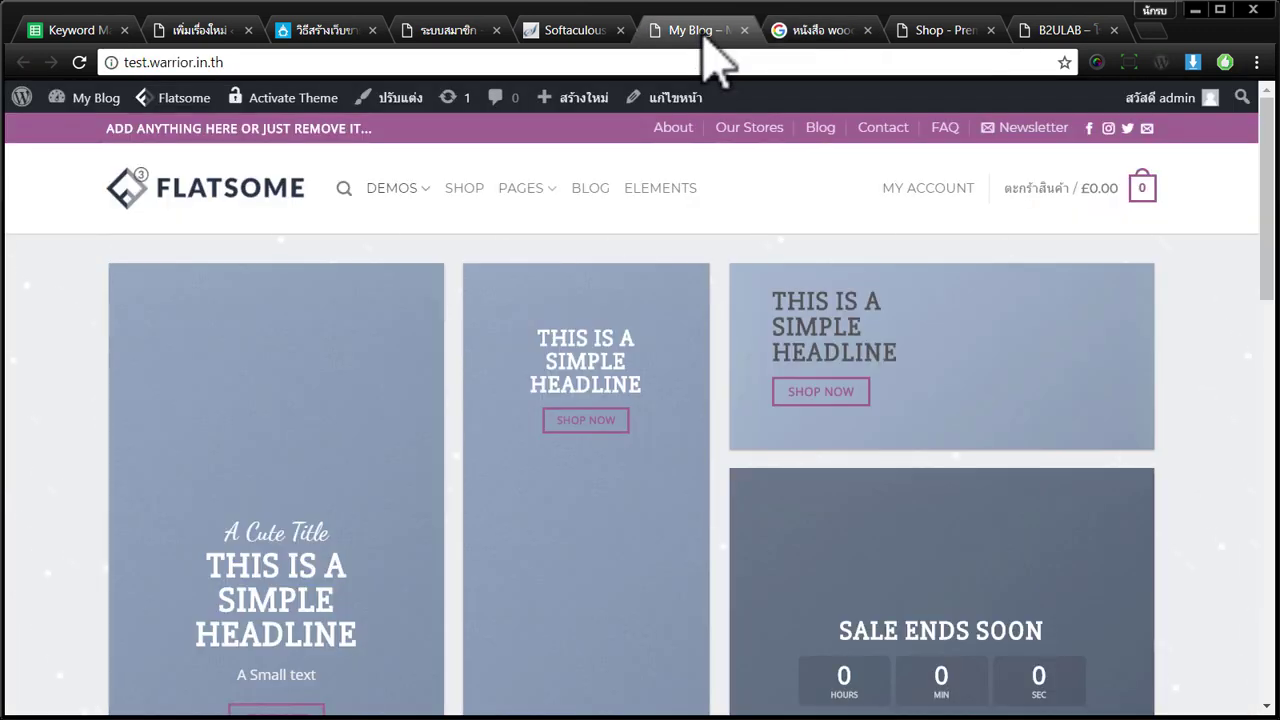
{"action": "scroll", "coordinate": [634, 340], "scroll_direction": "down", "scroll_amount": 5}
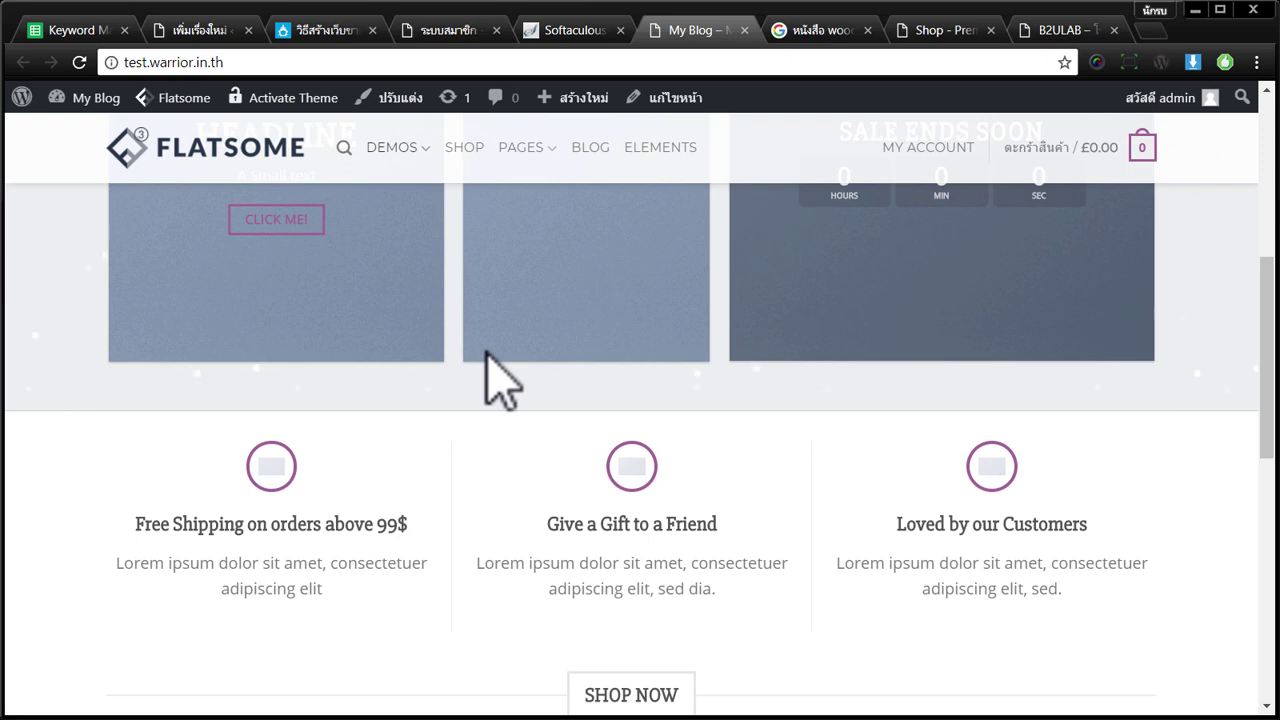
- Load zeanrom.com in the Google search tab, look over its home page and expand the ร่มพร้อมส่ง category
{"action": "left_click", "coordinate": [825, 30]}
{"action": "left_click", "coordinate": [762, 62]}
{"action": "type", "text": "zeanrom.com"}
{"action": "key", "text": "Return"}
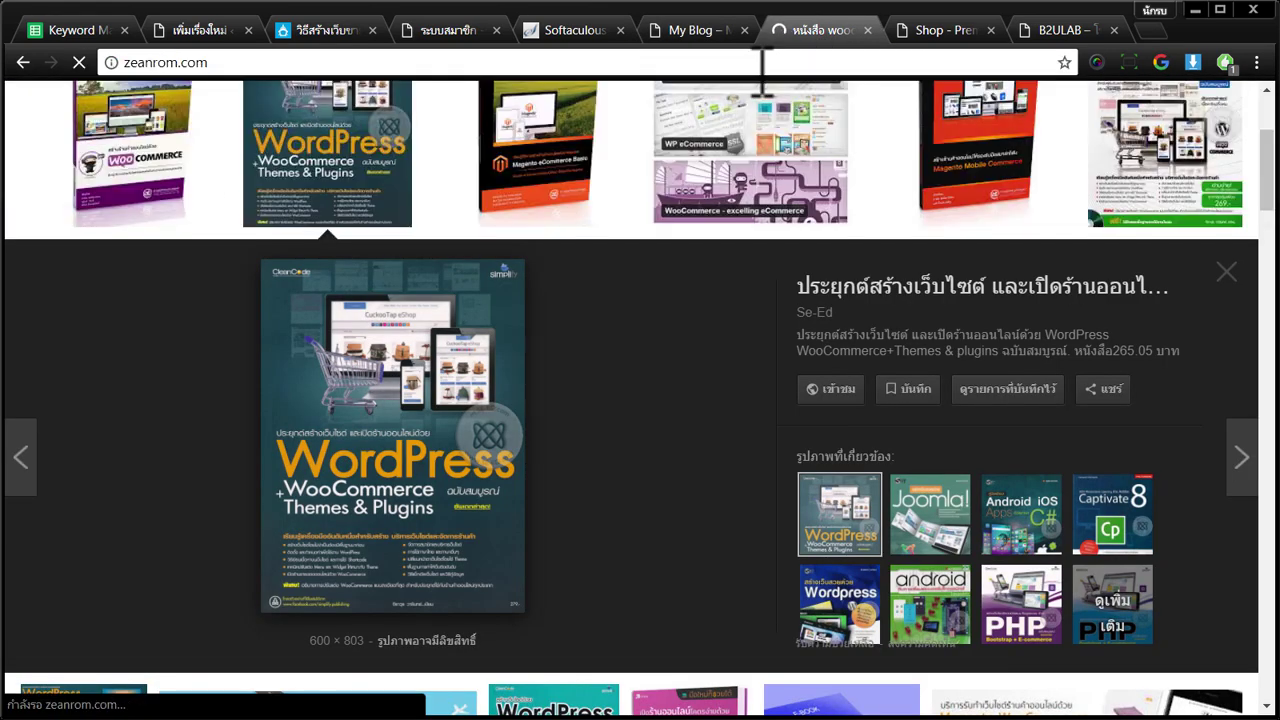
{"action": "scroll", "coordinate": [417, 400], "scroll_direction": "down", "scroll_amount": 5}
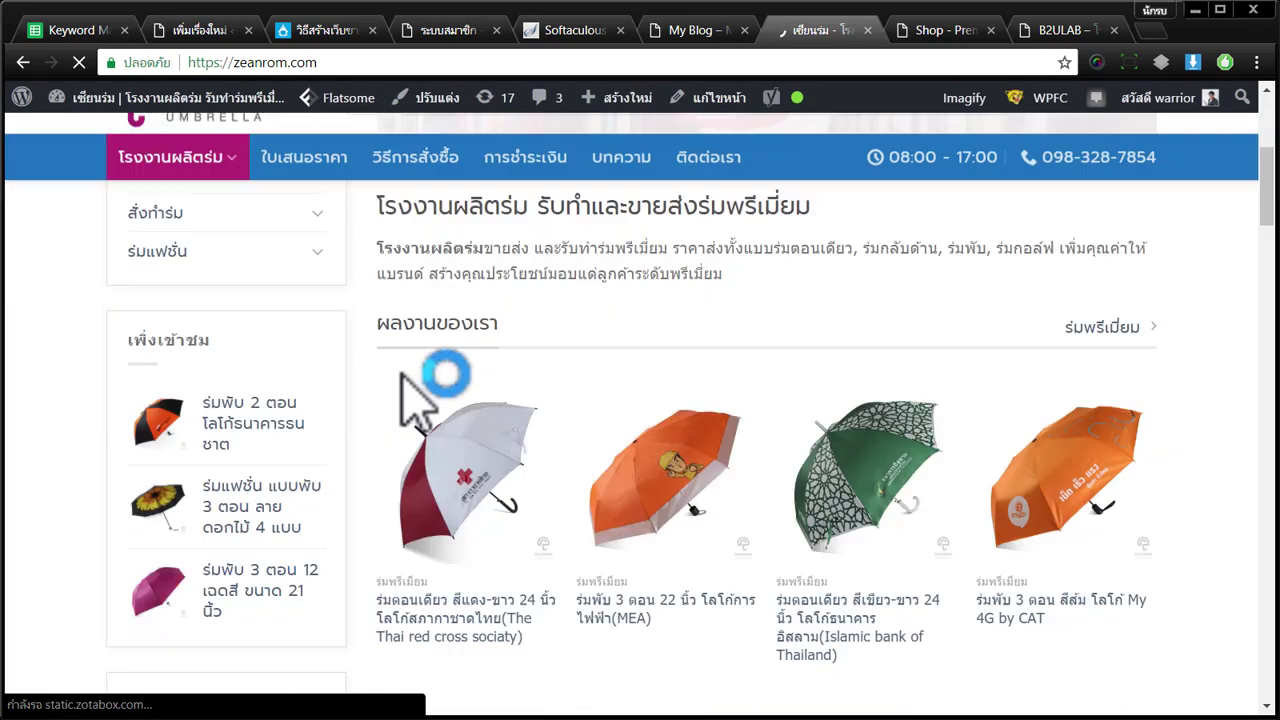
{"action": "scroll", "coordinate": [310, 350], "scroll_direction": "up", "scroll_amount": 2}
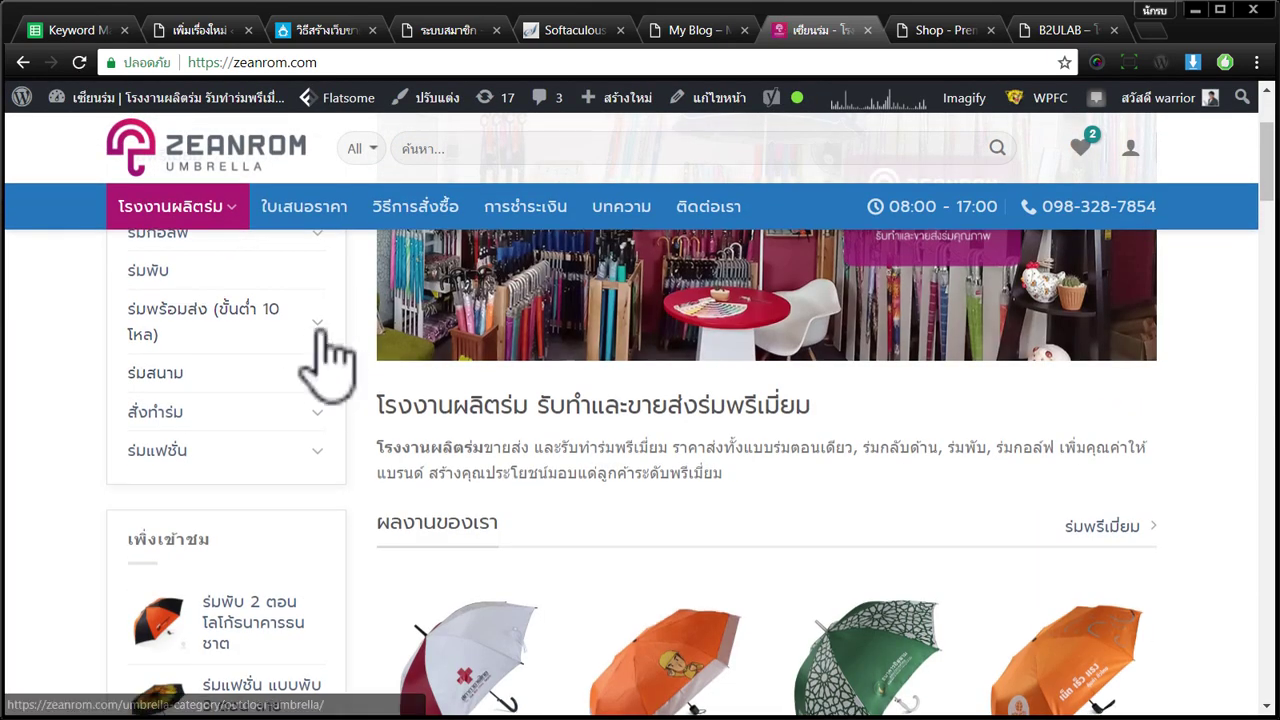
{"action": "left_click", "coordinate": [317, 324]}
{"action": "scroll", "coordinate": [400, 408], "scroll_direction": "down", "scroll_amount": 4}
- Open the red-white 24-inch Thai Red Cross umbrella product and look through its page down to the footer
{"action": "left_click", "coordinate": [538, 315]}
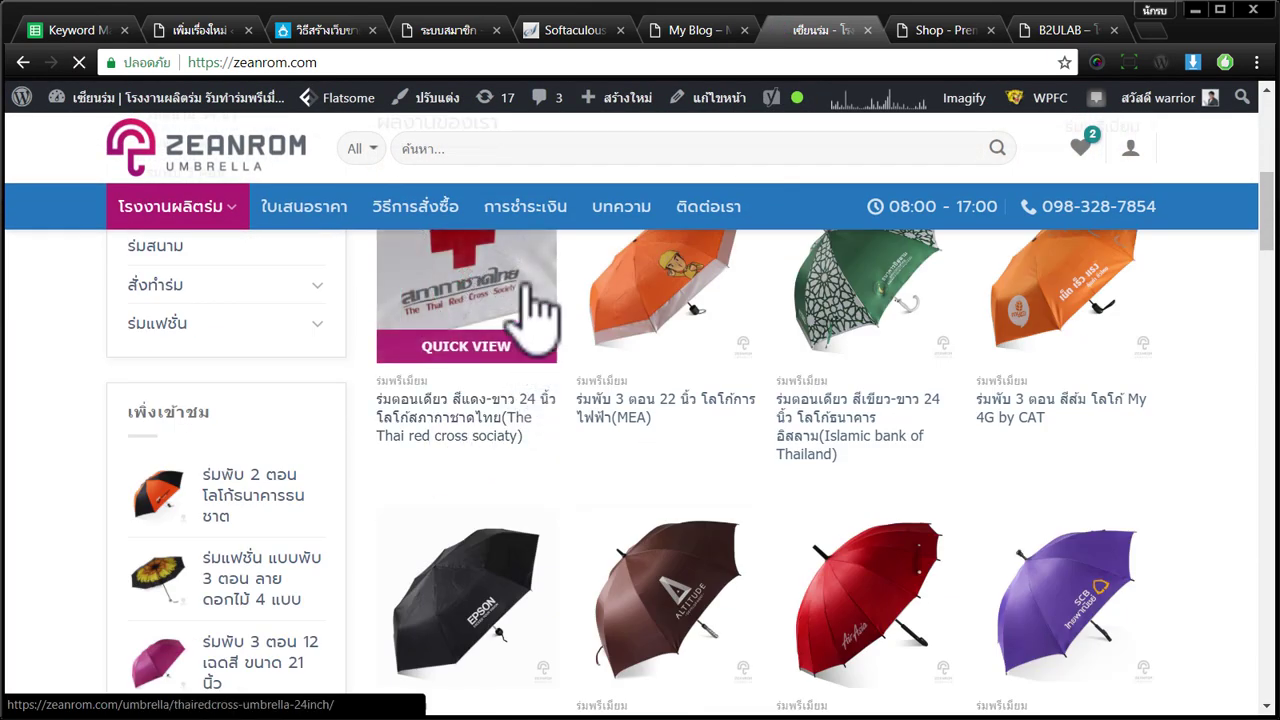
{"action": "scroll", "coordinate": [694, 443], "scroll_direction": "down", "scroll_amount": 4}
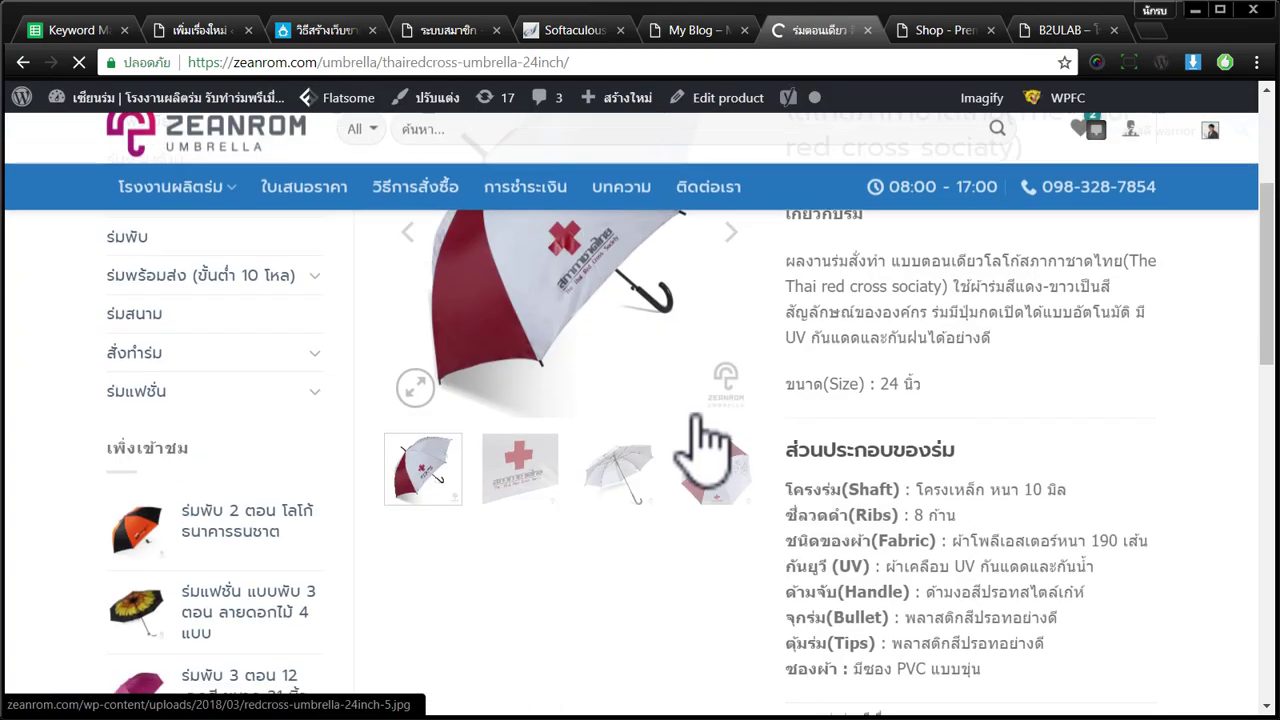
{"action": "scroll", "coordinate": [705, 445], "scroll_direction": "up", "scroll_amount": 1}
{"action": "scroll", "coordinate": [700, 450], "scroll_direction": "down", "scroll_amount": 10}
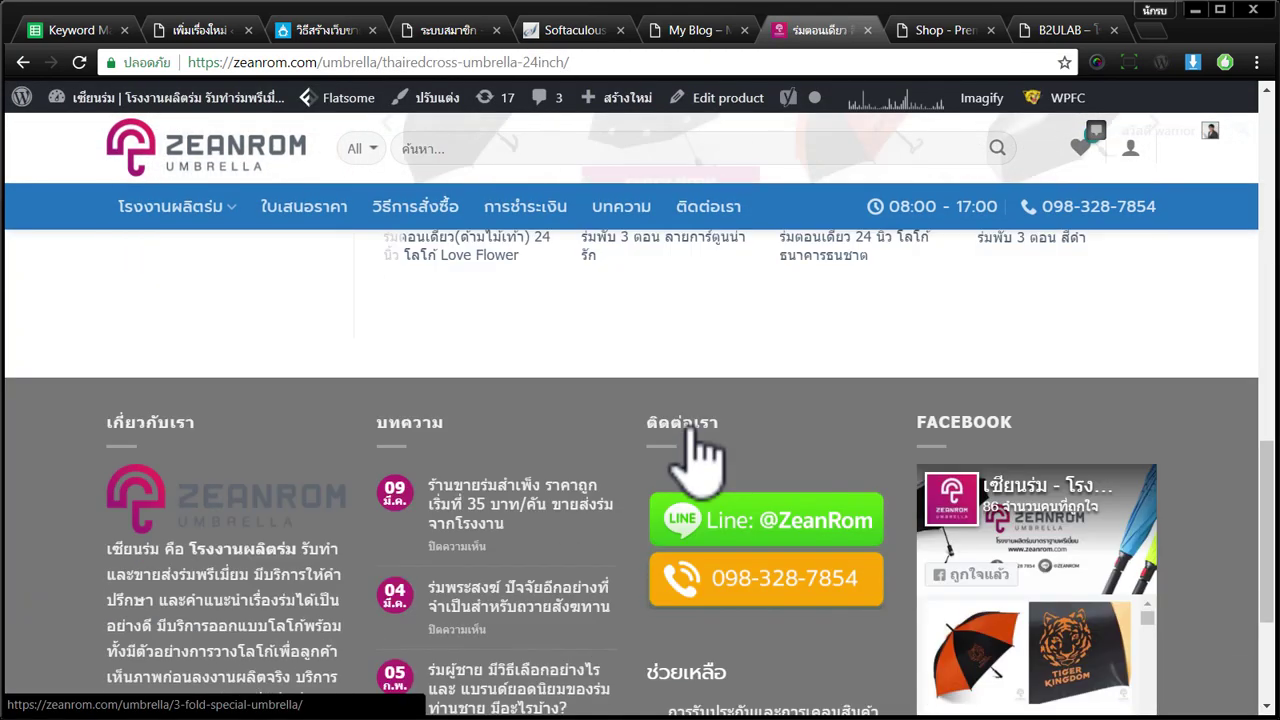
{"action": "scroll", "coordinate": [660, 445], "scroll_direction": "up", "scroll_amount": 15}
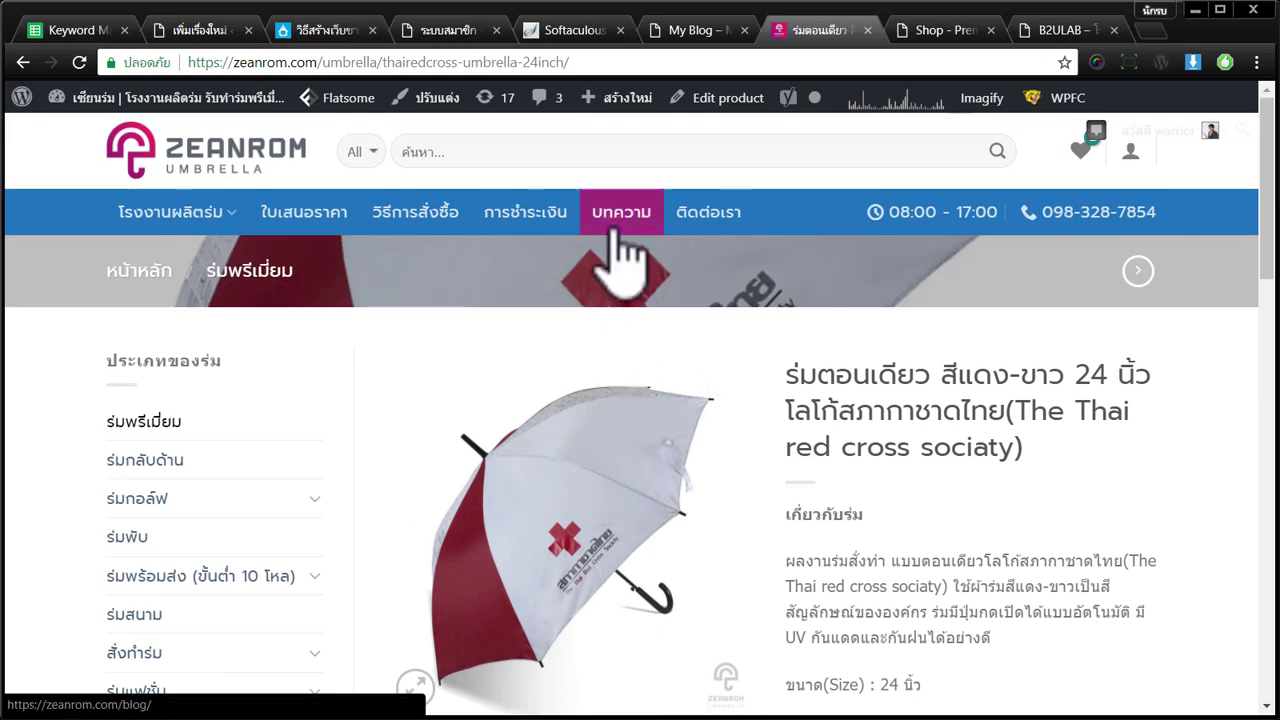
- Look through zeanrom.com's blog page (บทความ), open the article on choosing men's umbrellas and look over it
{"action": "scroll", "coordinate": [462, 455], "scroll_direction": "down", "scroll_amount": 3}
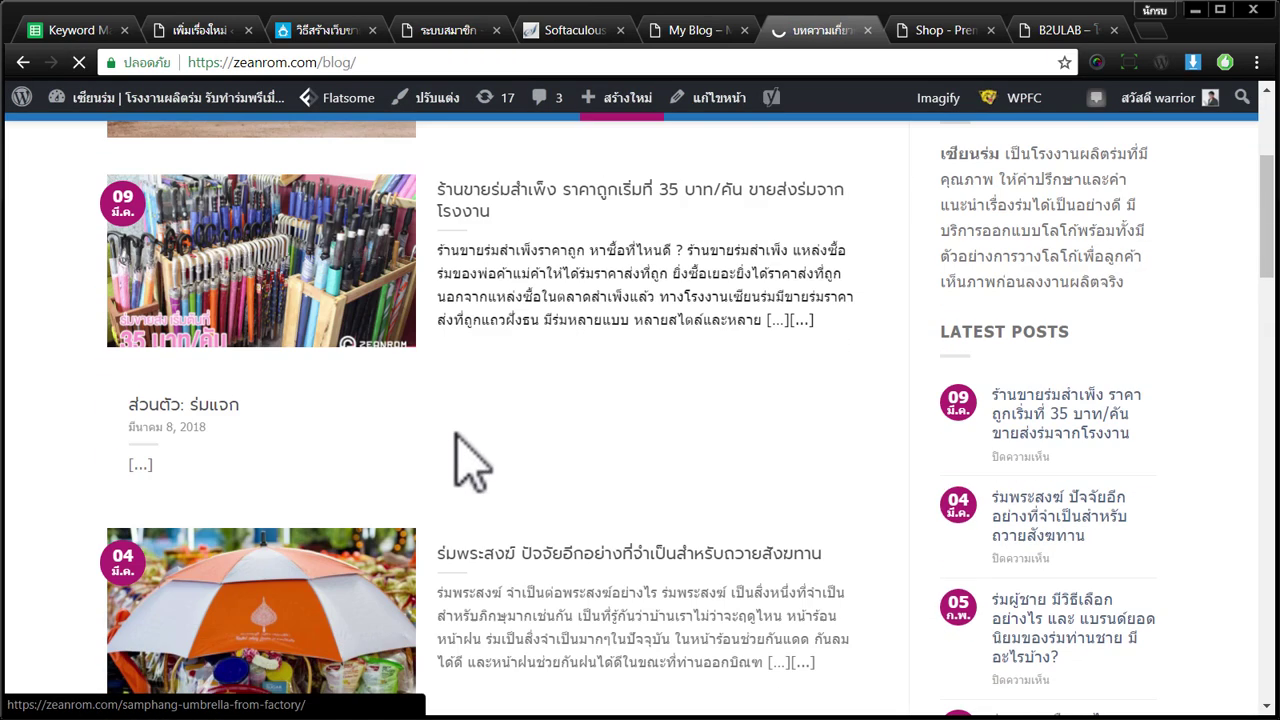
{"action": "scroll", "coordinate": [462, 455], "scroll_direction": "down", "scroll_amount": 2}
{"action": "scroll", "coordinate": [458, 440], "scroll_direction": "down", "scroll_amount": 2}
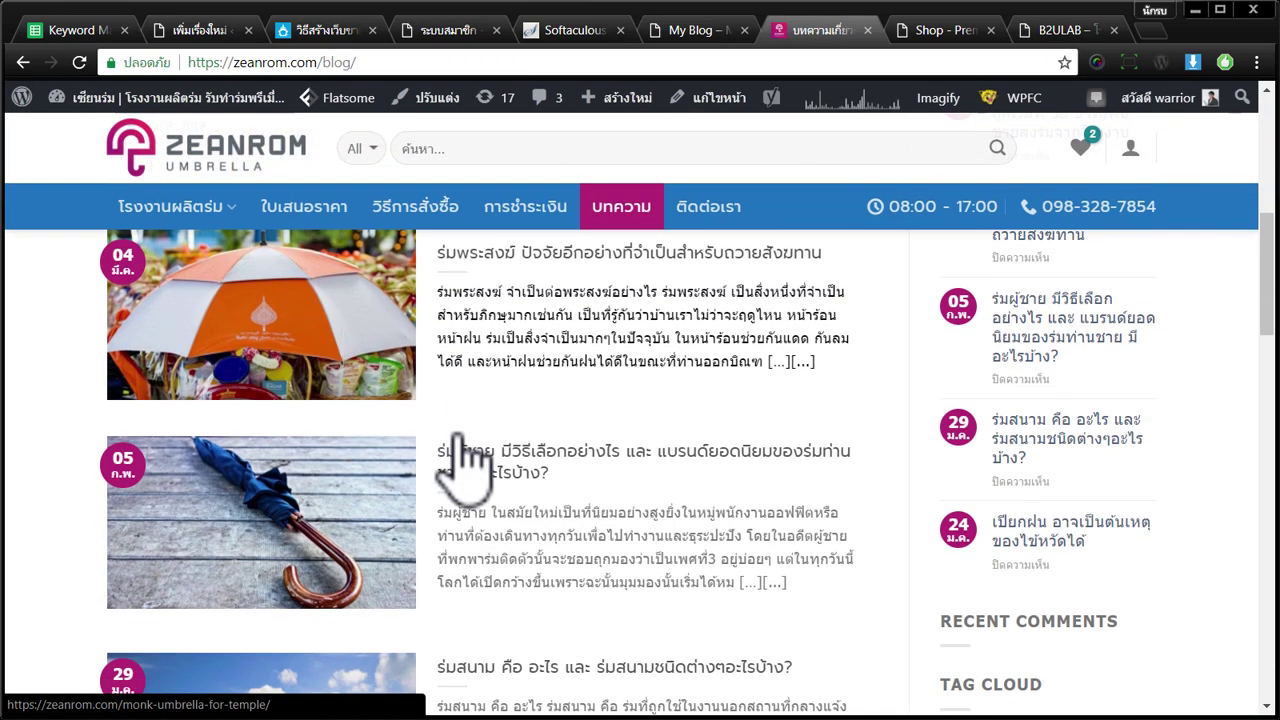
{"action": "left_click", "coordinate": [536, 460]}
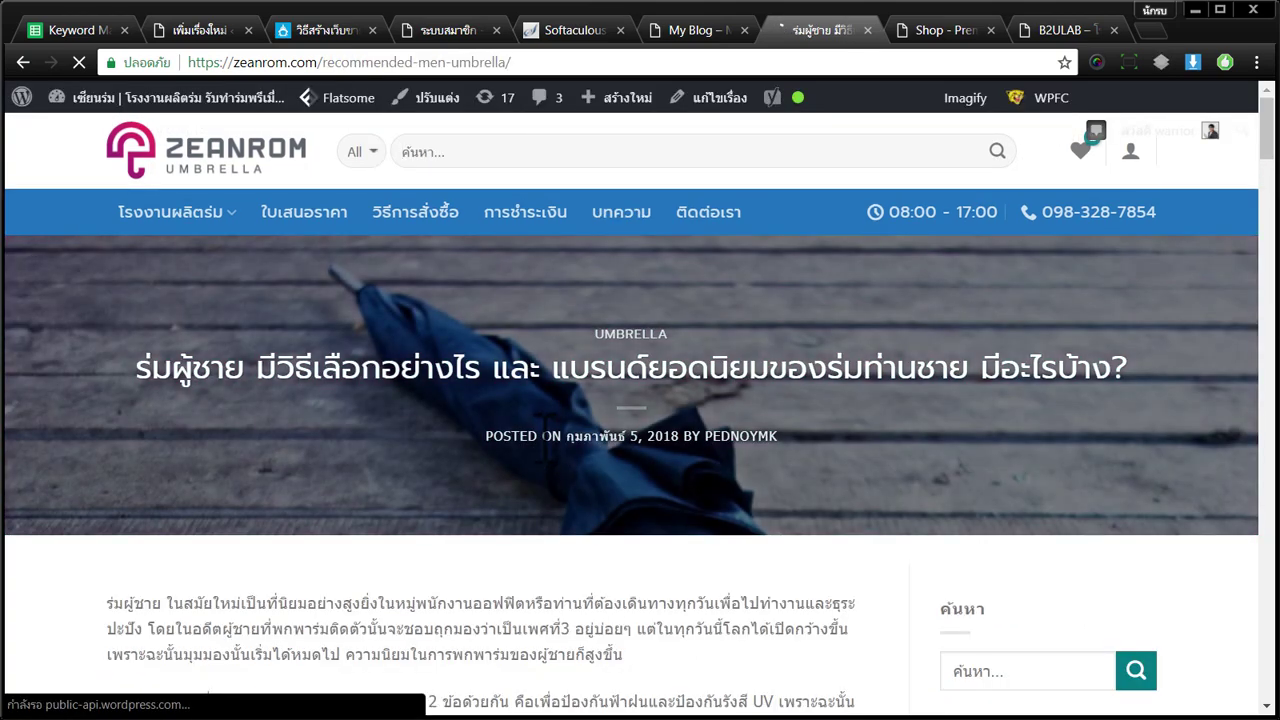
{"action": "scroll", "coordinate": [760, 430], "scroll_direction": "down", "scroll_amount": 5}
{"action": "scroll", "coordinate": [745, 445], "scroll_direction": "up", "scroll_amount": 5}
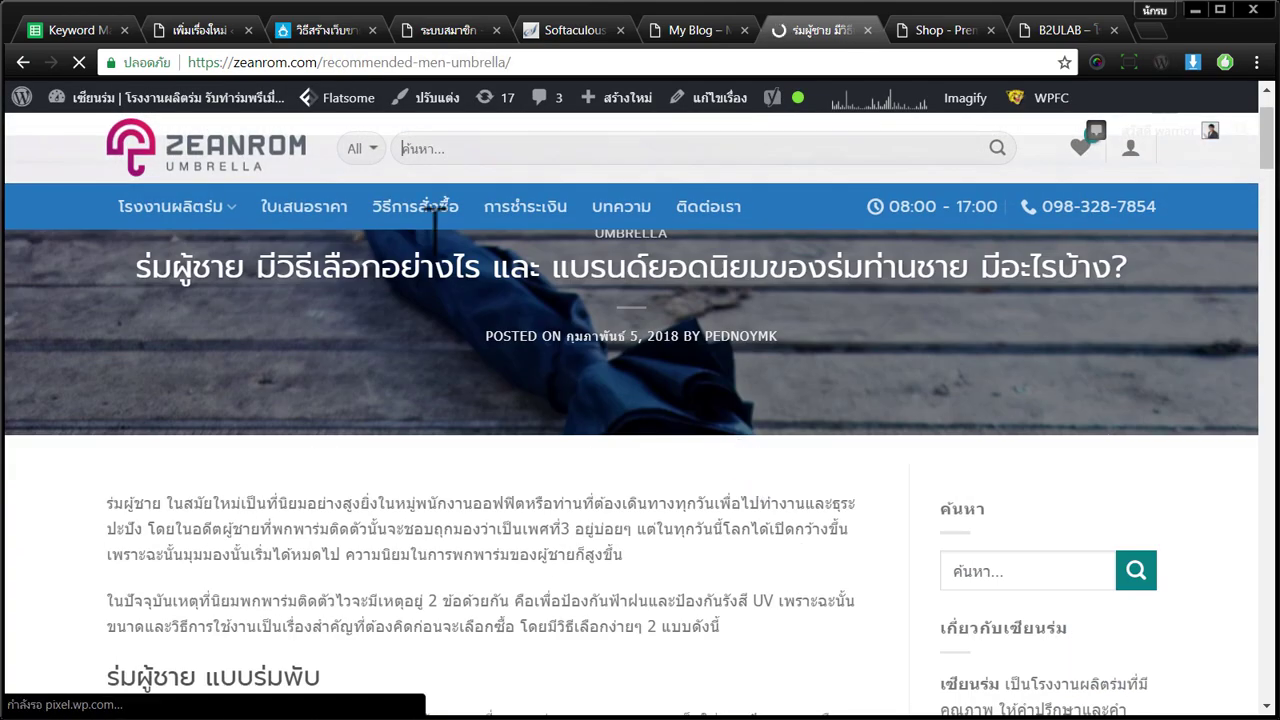
- Open the zeanrom.com home page in UX Builder and examine the settings of its shop photo banner
{"action": "left_click", "coordinate": [205, 155]}
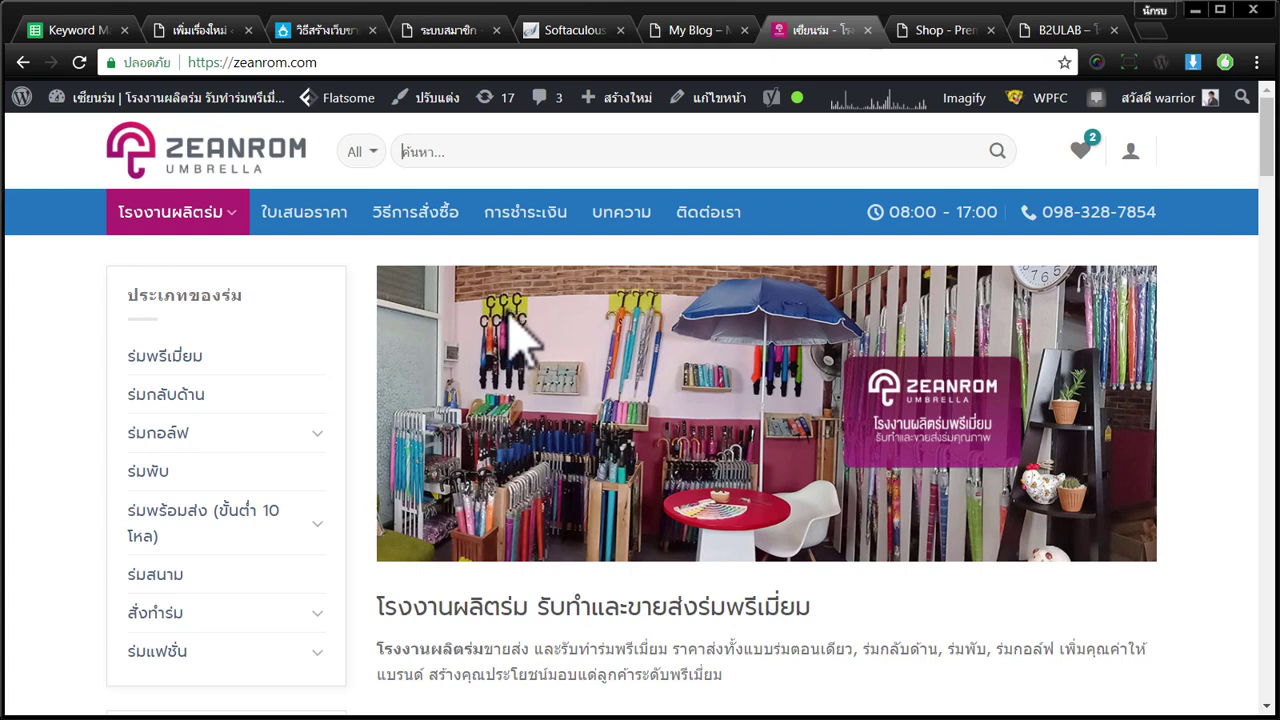
{"action": "left_click", "coordinate": [713, 133]}
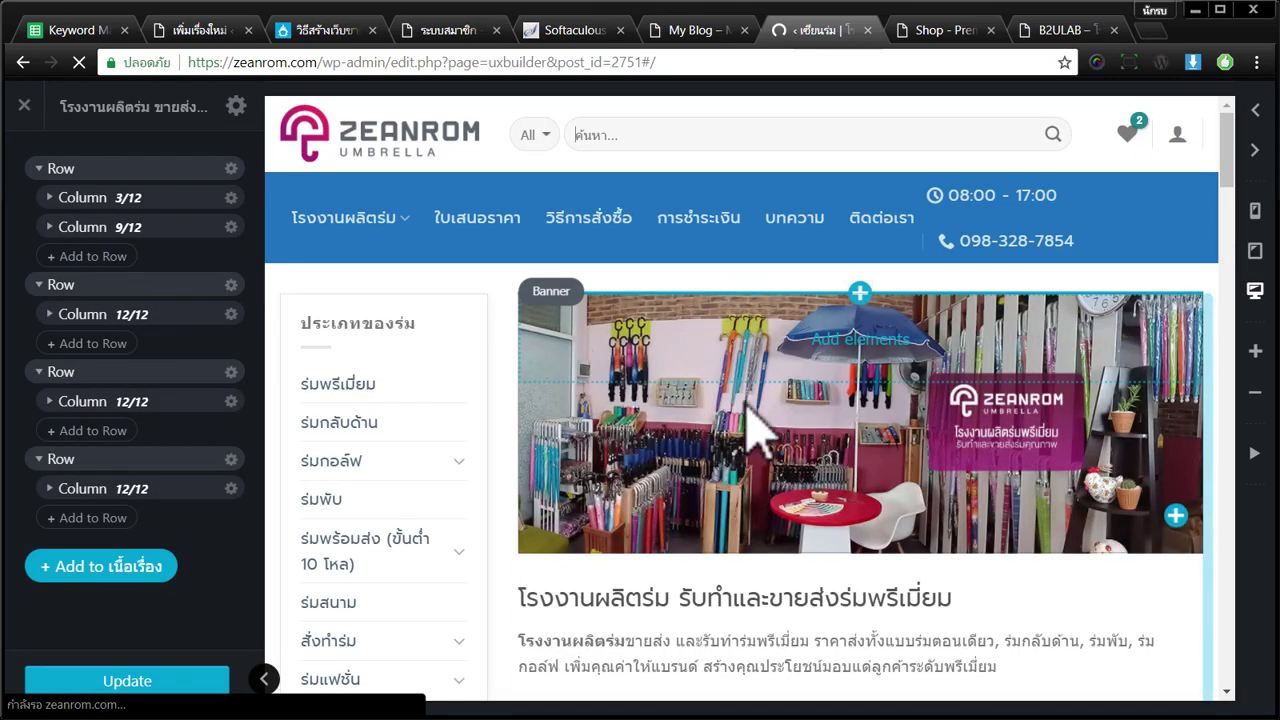
{"action": "left_click", "coordinate": [718, 445]}
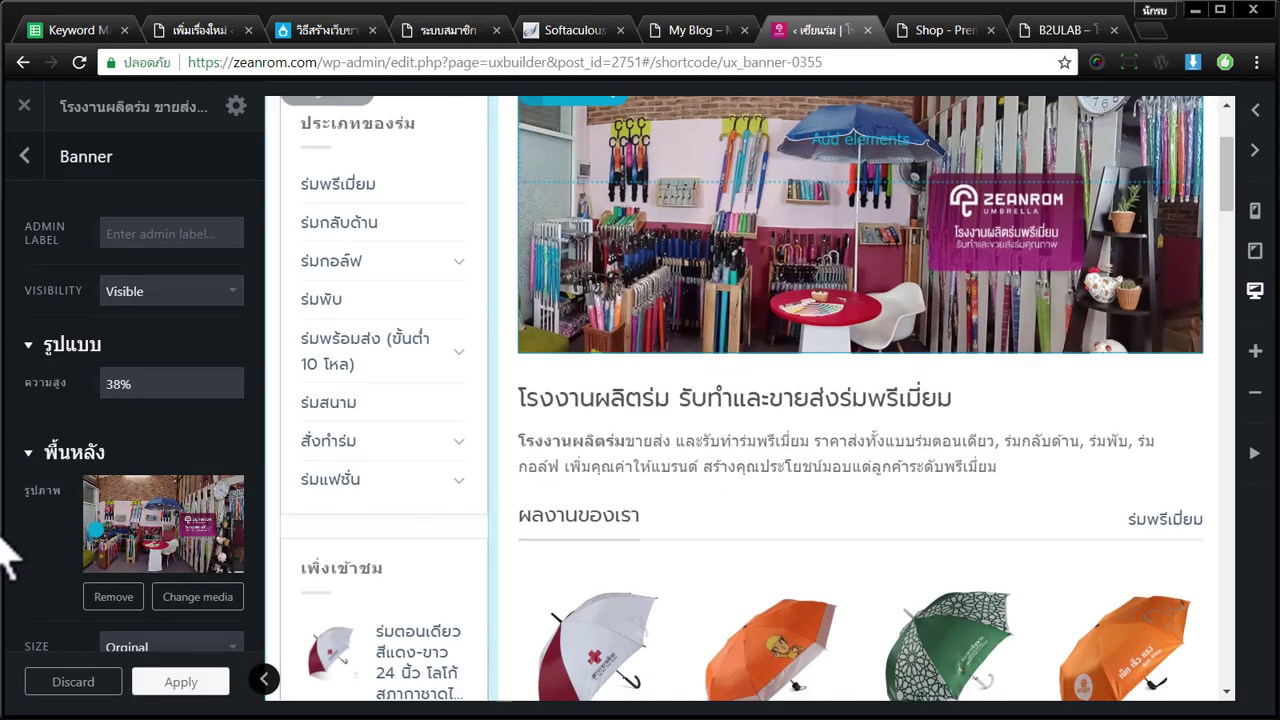
{"action": "scroll", "coordinate": [749, 429], "scroll_direction": "down", "scroll_amount": 4}
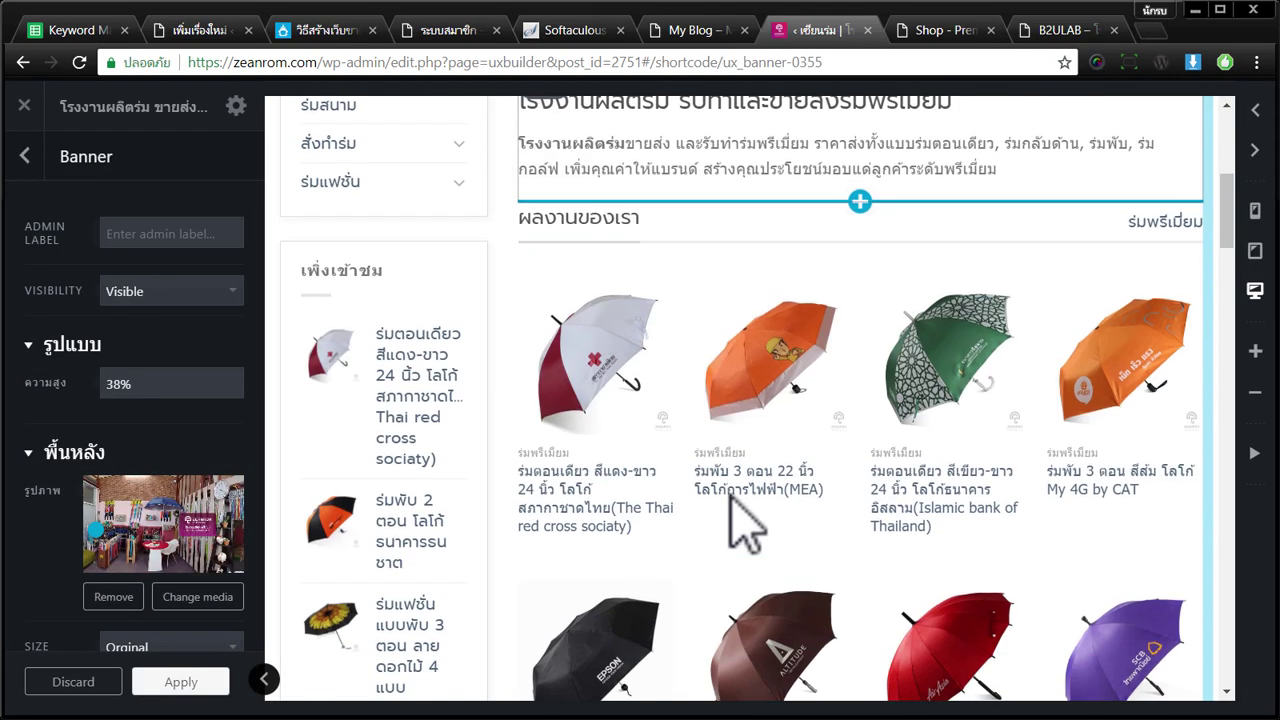
{"action": "scroll", "coordinate": [660, 380], "scroll_direction": "up", "scroll_amount": 3}
- Open the heading and intro text below the banner in the text editor, and close it without changes
{"action": "left_click", "coordinate": [651, 349]}
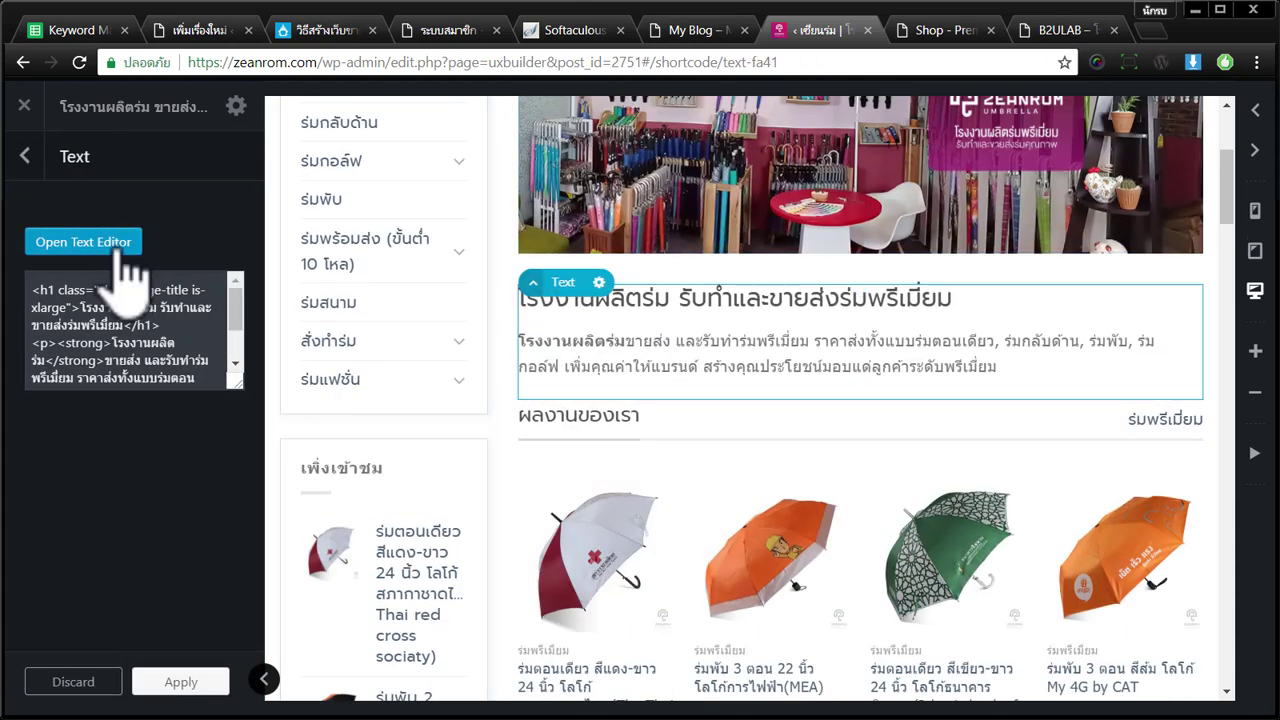
{"action": "left_click", "coordinate": [100, 242]}
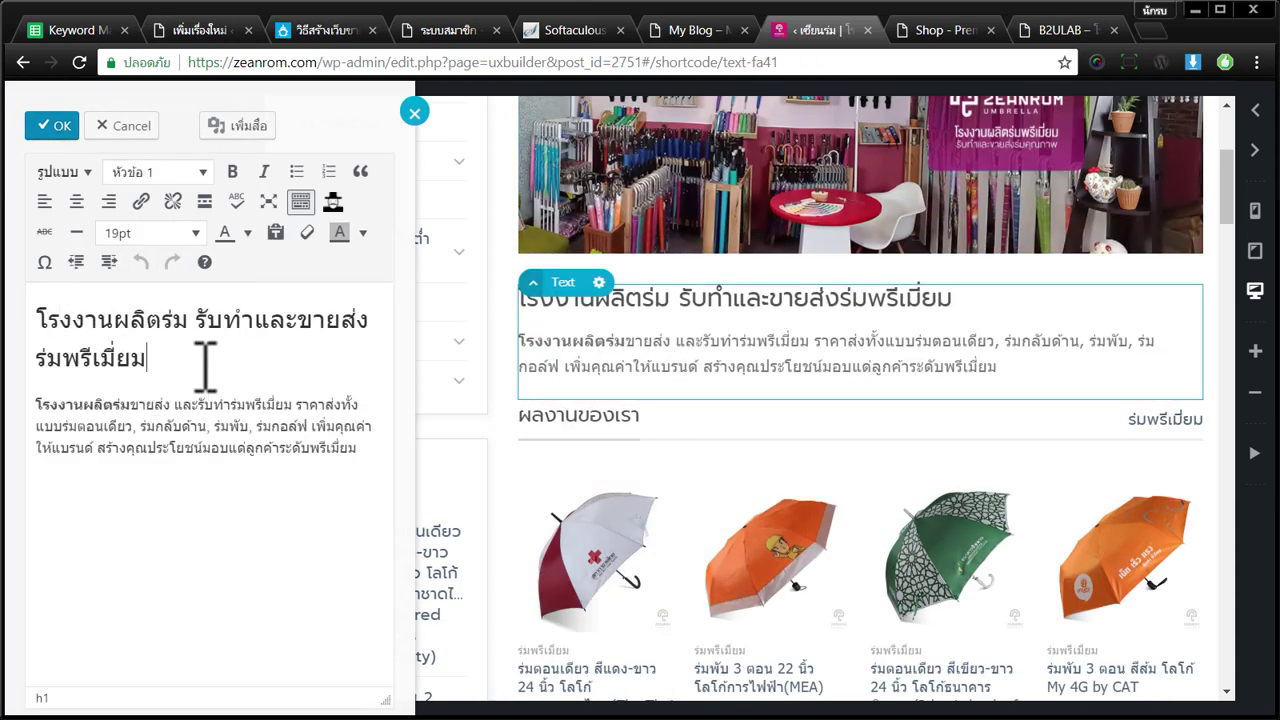
{"action": "left_click", "coordinate": [414, 112]}
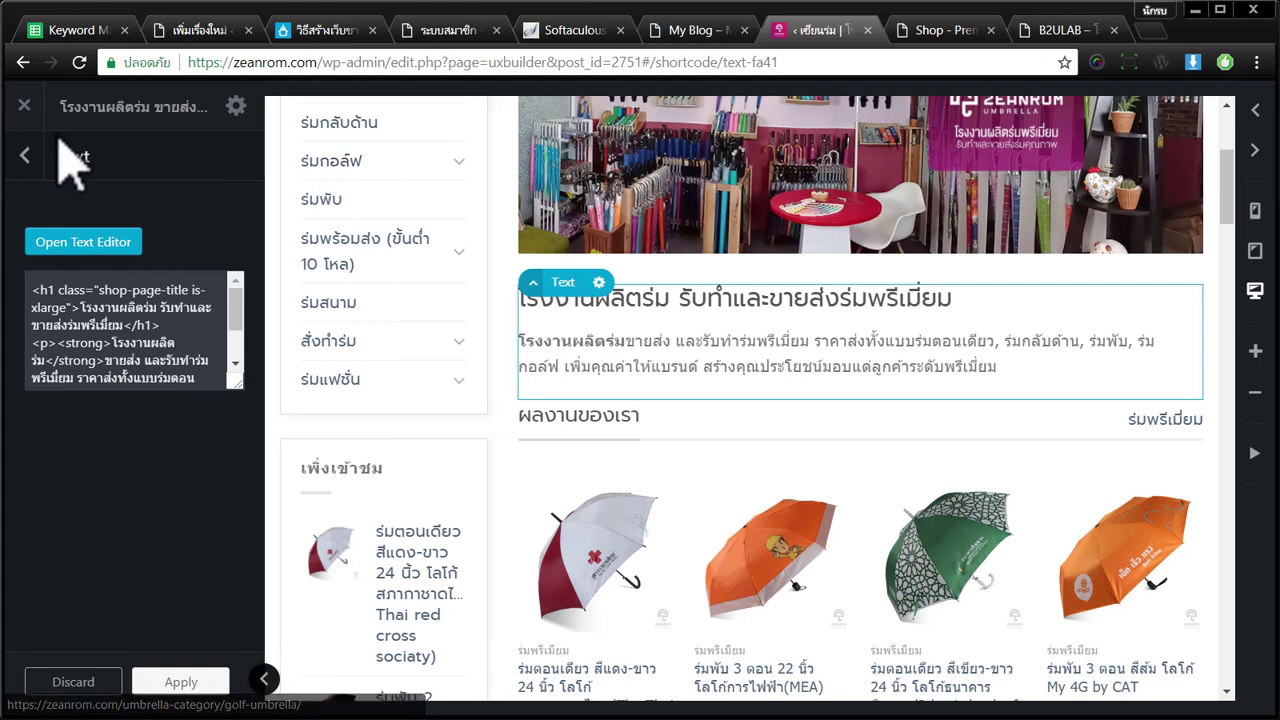
- Go back to the banner's settings and leave them by discarding any changes
{"action": "left_click", "coordinate": [24, 155]}
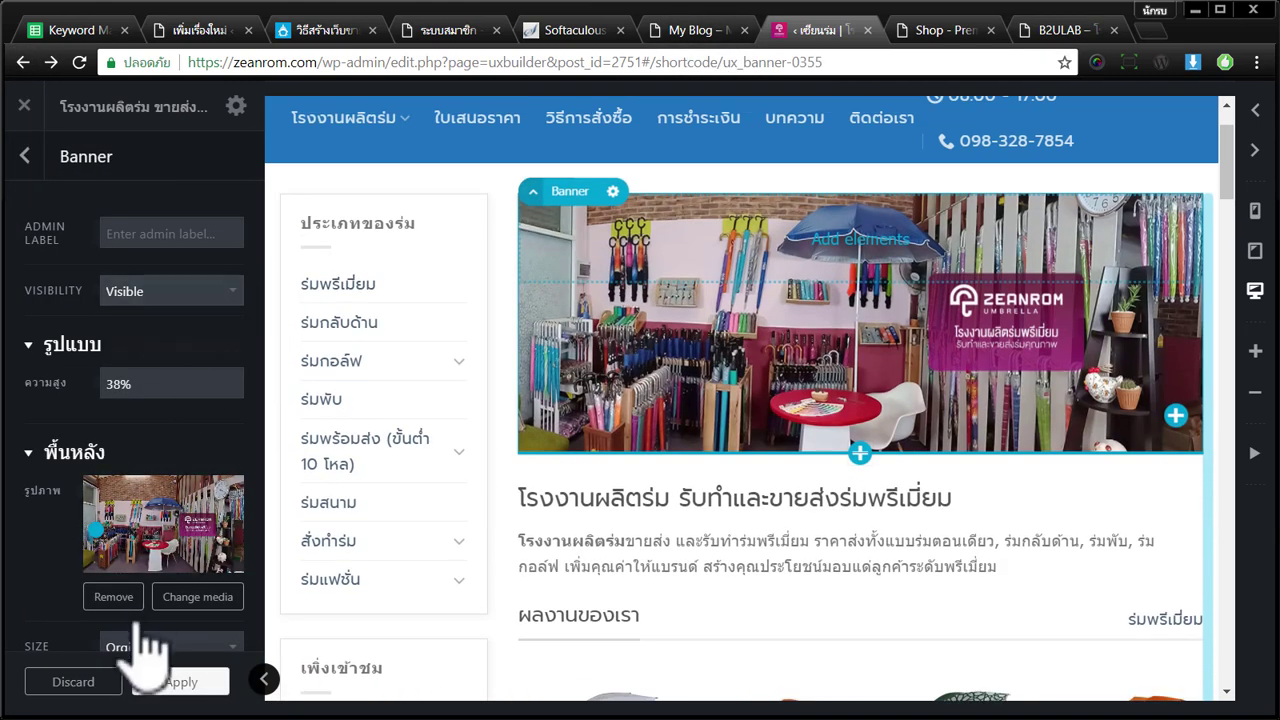
{"action": "left_click", "coordinate": [98, 684]}
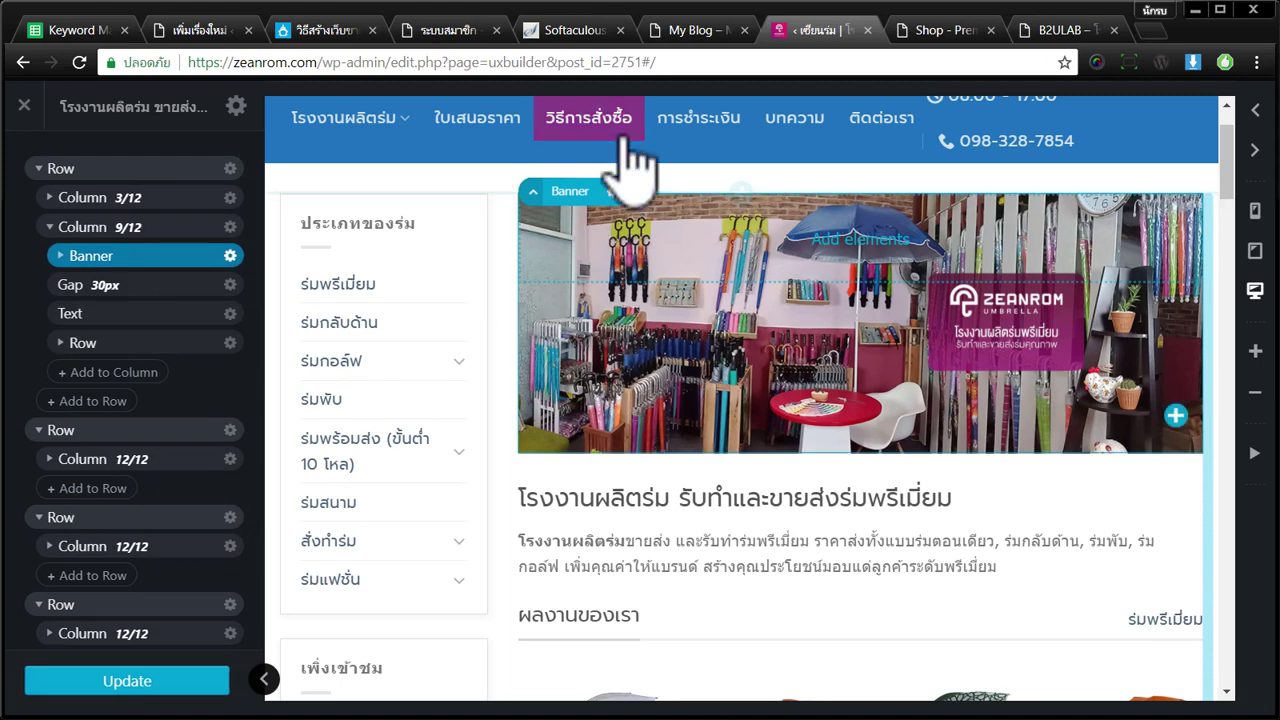